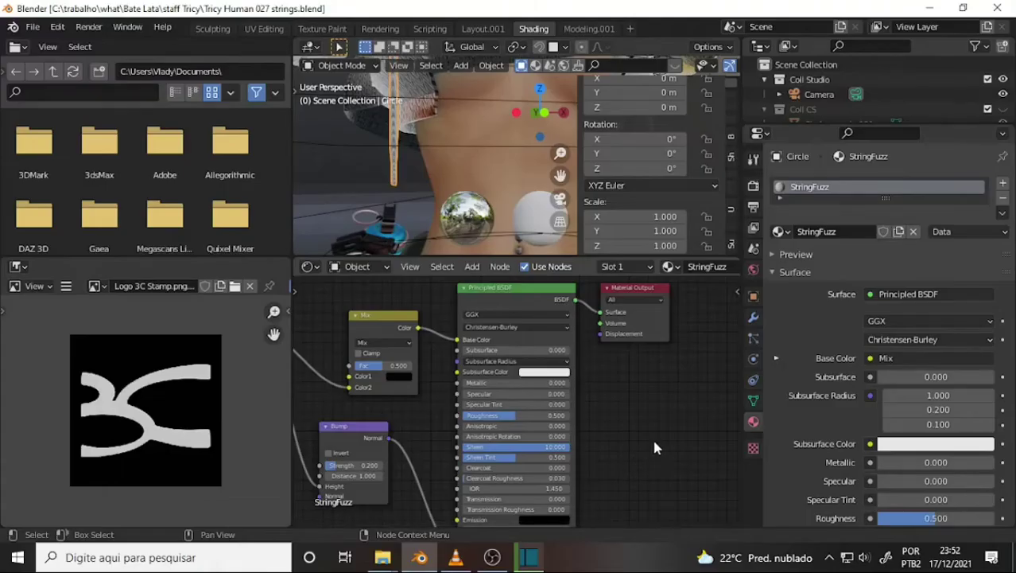
Switch the StringFuzz Mix node's blend mode from Mix to Overlay
middle_click_drag(334, 437, 473, 432)
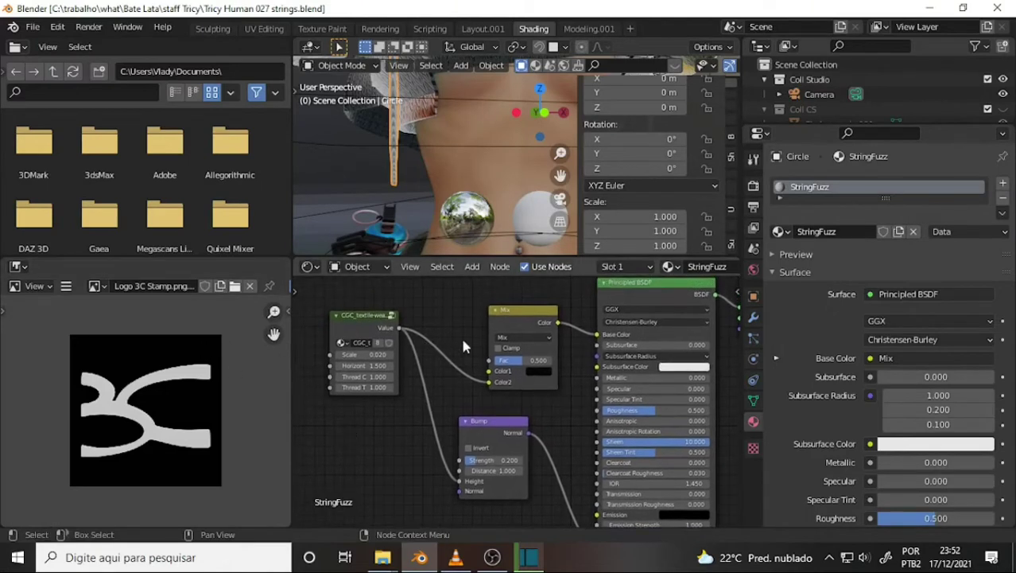
left_click(549, 338)
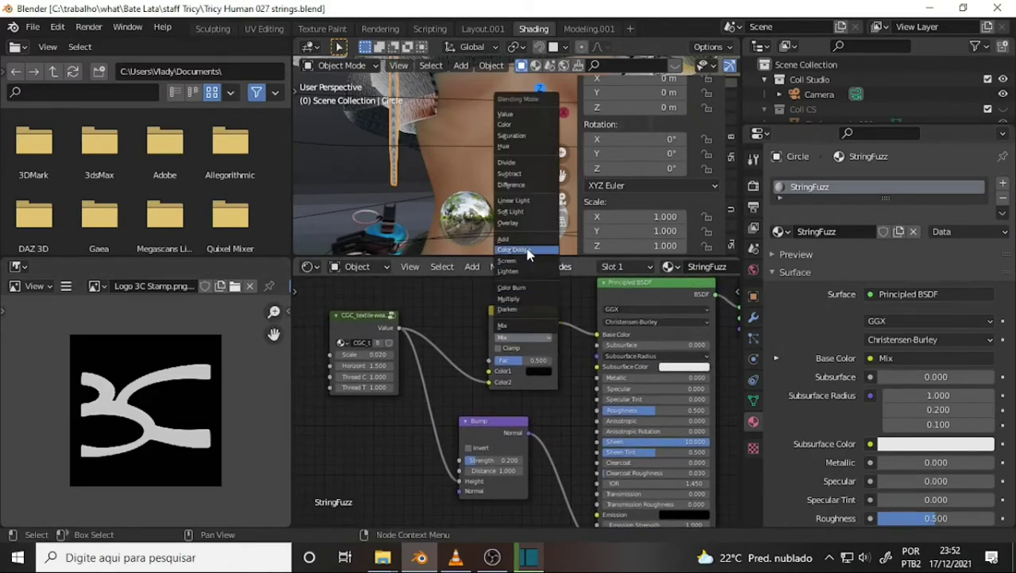
left_click(516, 223)
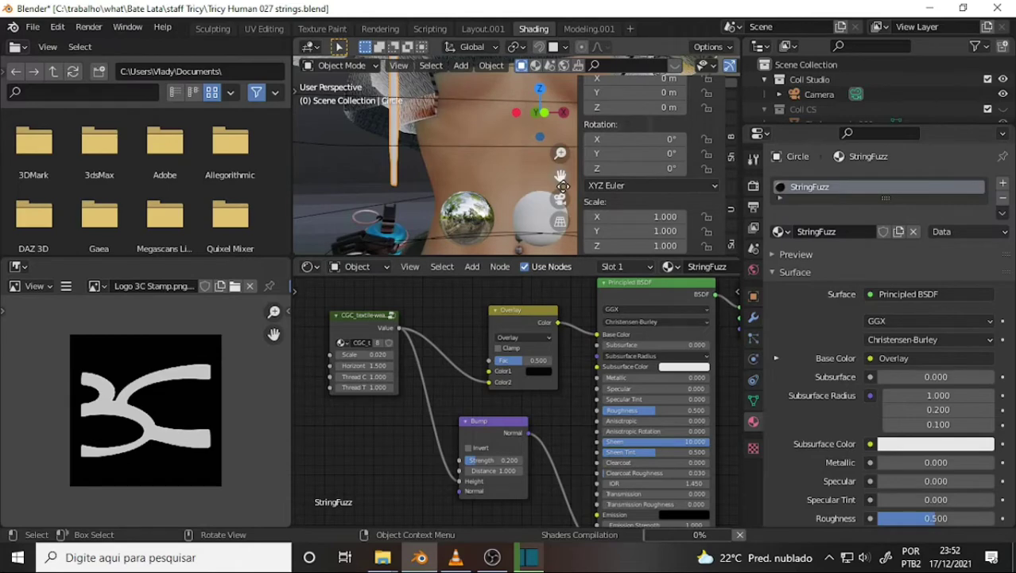
Orbit around the head and strings, then drag the area border down to enlarge the 3D view
mouse_move(561, 179)
left_mouse_down()
mouse_move(561, 191)
mouse_move(477, 144)
left_mouse_up()
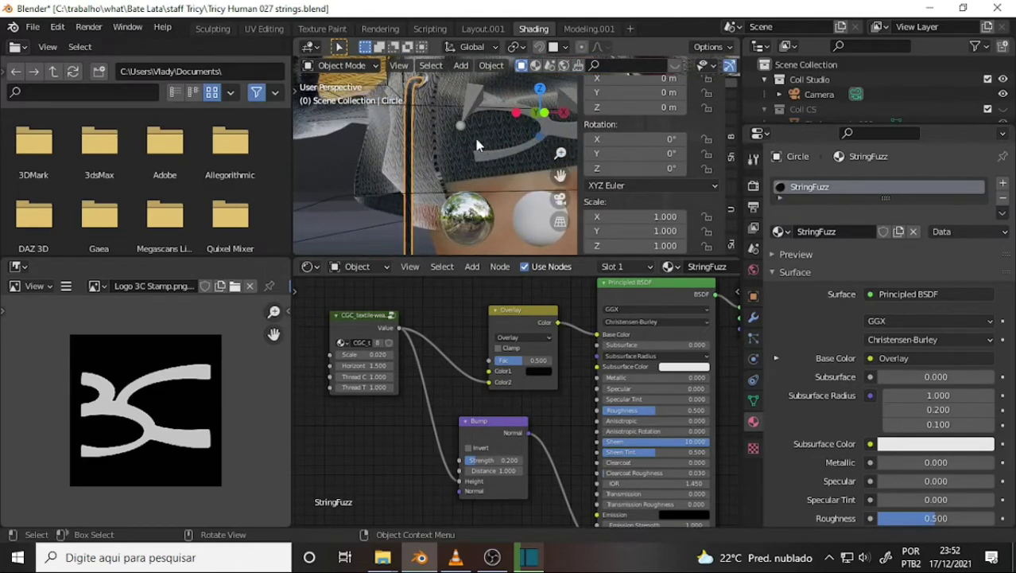
middle_click_drag(477, 145, 475, 138)
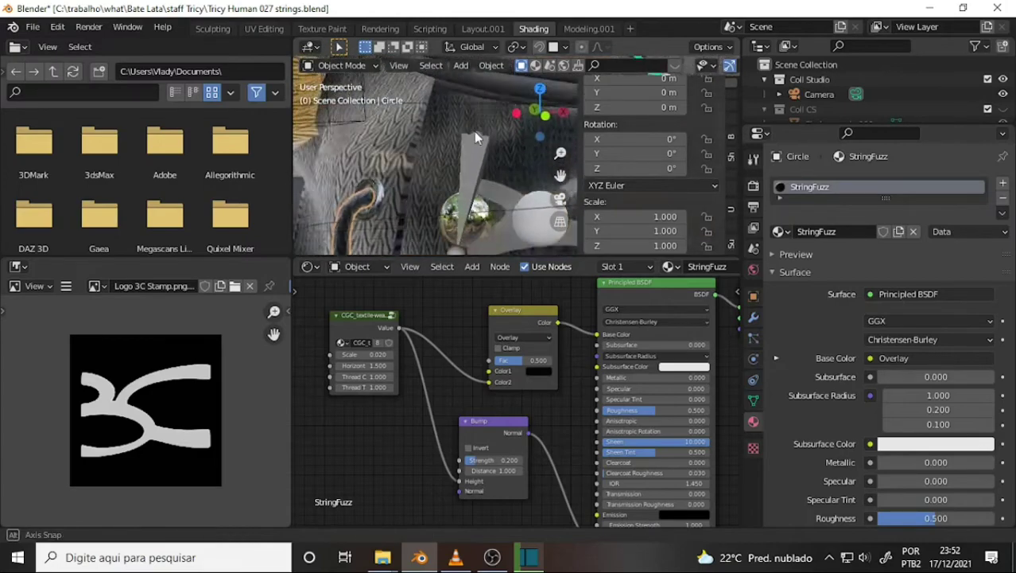
mouse_move(475, 137)
middle_mouse_down()
mouse_move(469, 117)
mouse_move(468, 125)
middle_mouse_up()
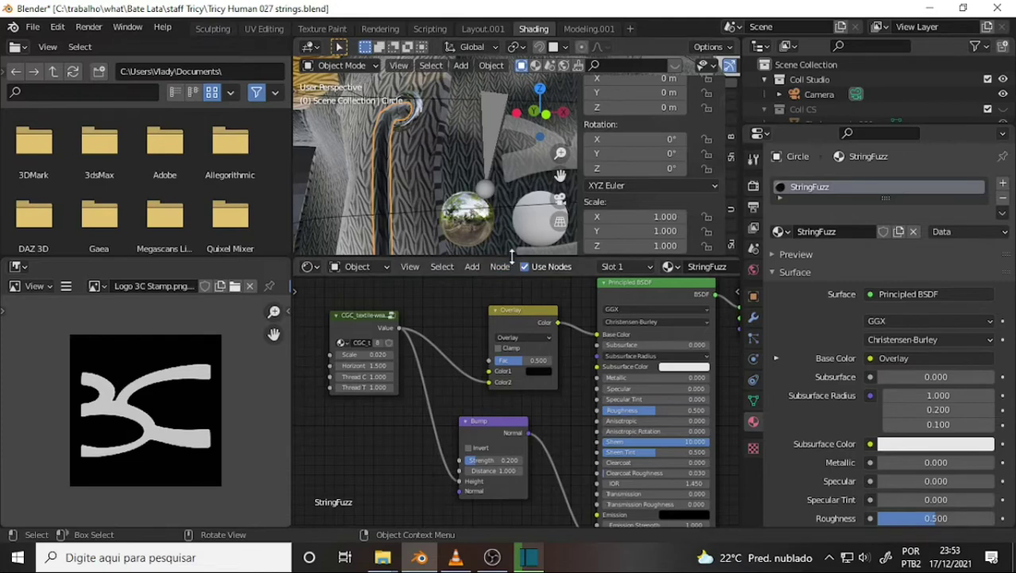
left_click_drag(513, 256, 513, 288)
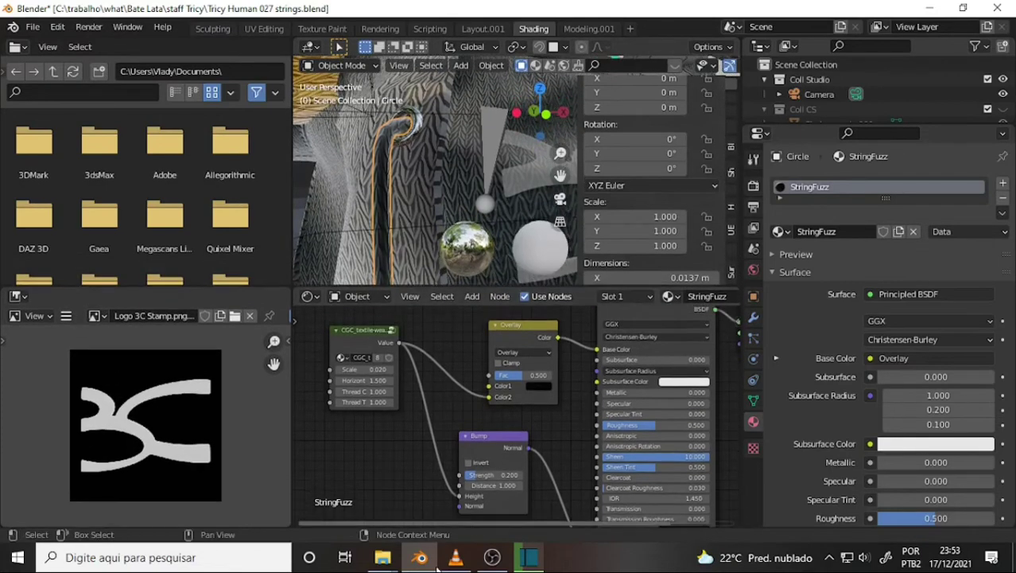
Skip the hoodie-strings tutorial in VLC through 10:21, 10:51 and 11:20 to 12:23, then return to Blender
left_click(453, 563)
mouse_move(472, 509)
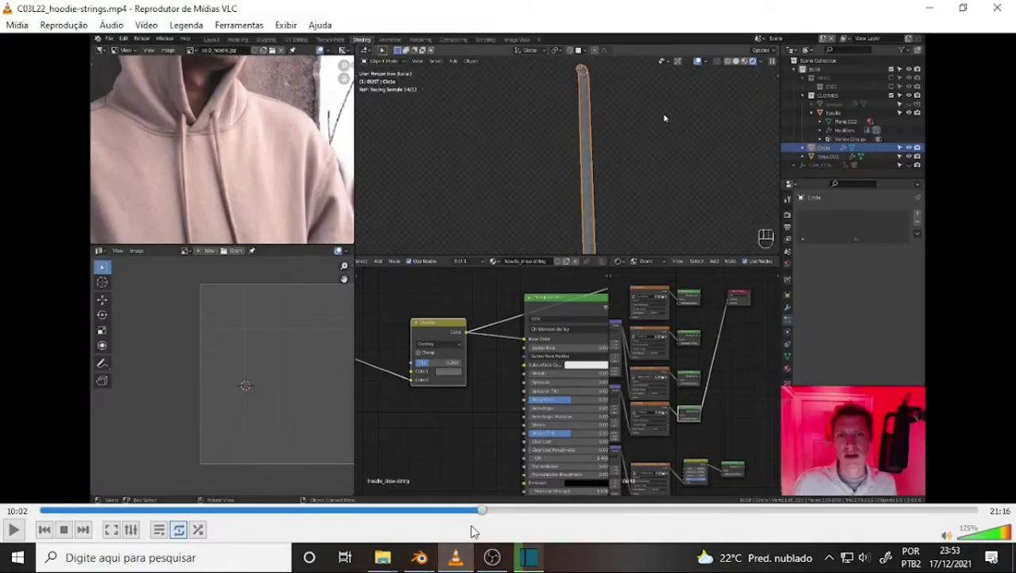
left_click(497, 513)
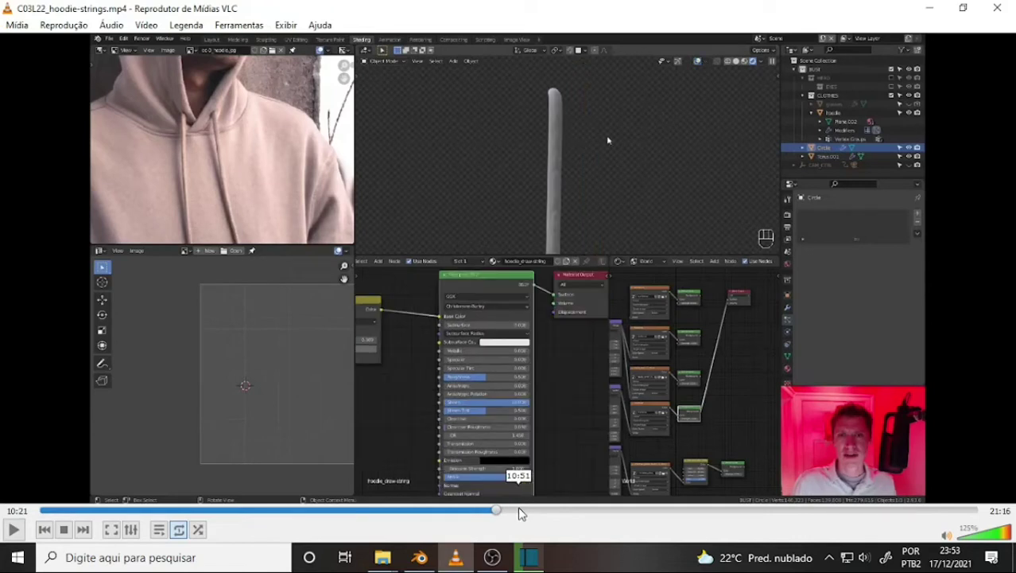
left_click(518, 513)
left_click(539, 513)
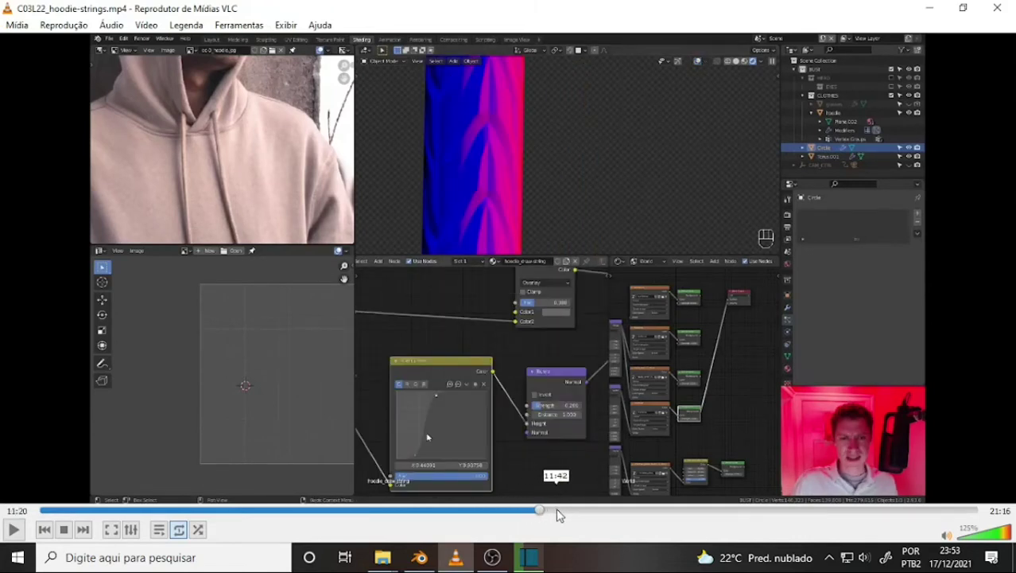
left_click(586, 513)
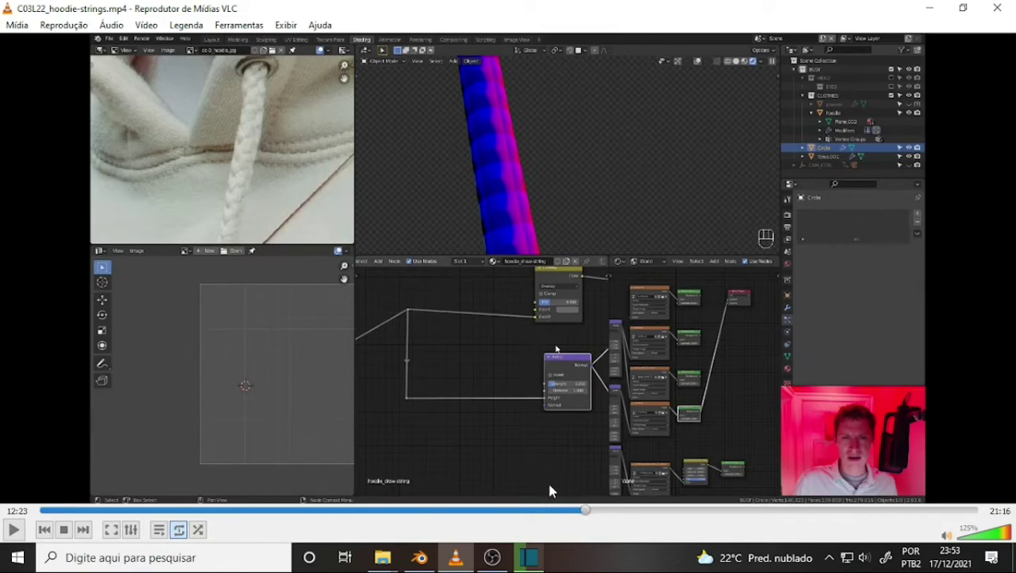
left_click(493, 556)
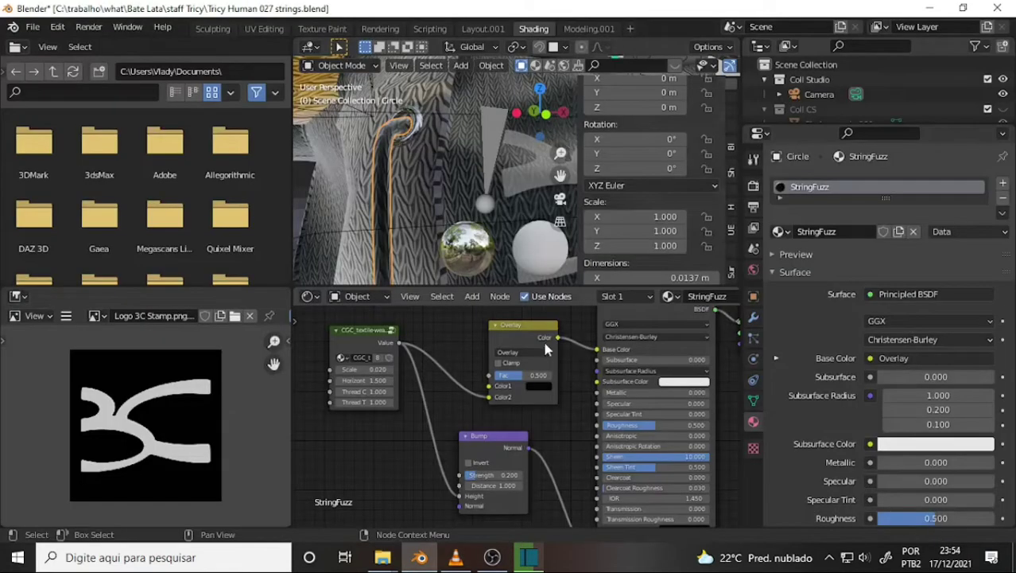
Add a Voronoi Texture node and place it left of the Bump node
scroll(544, 348, "down", 2)
middle_click_drag(544, 347, 636, 368)
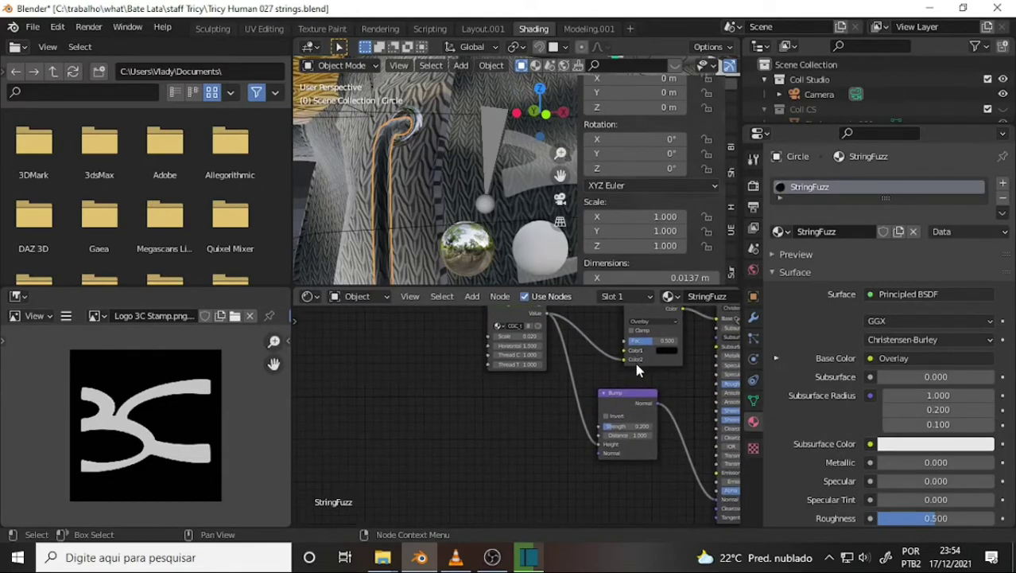
key("shift+a")
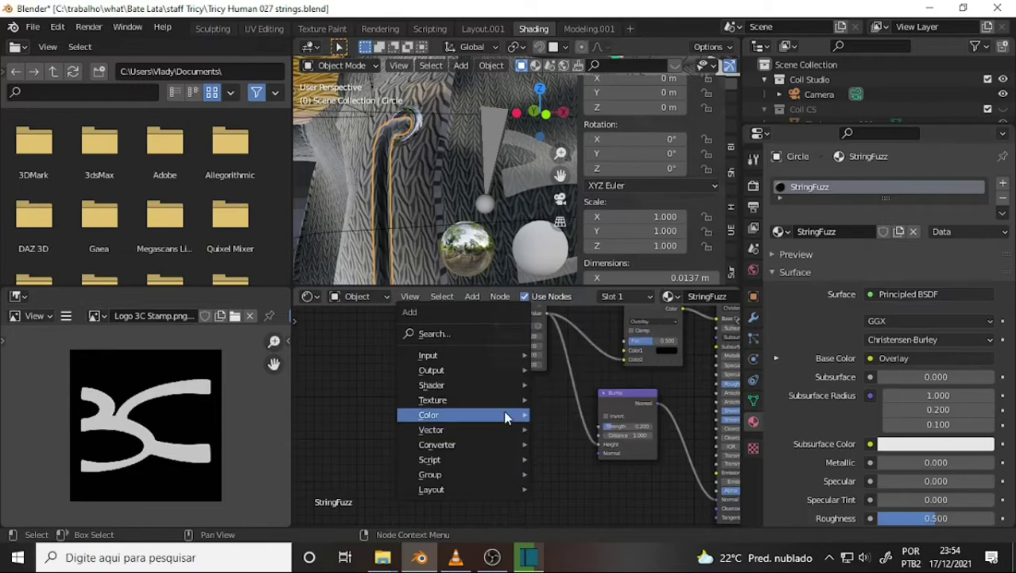
mouse_move(461, 400)
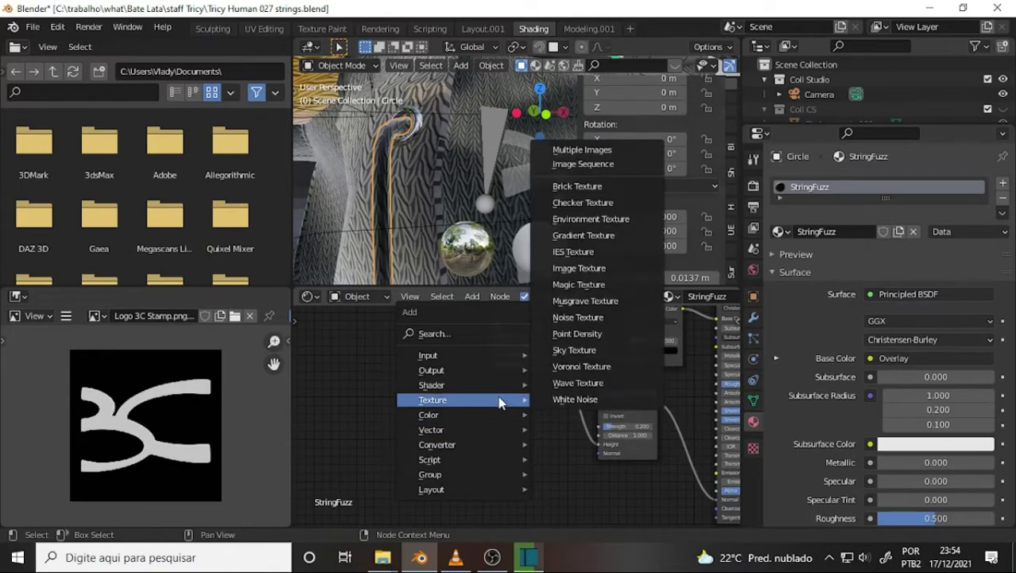
left_click(600, 368)
left_click(482, 404)
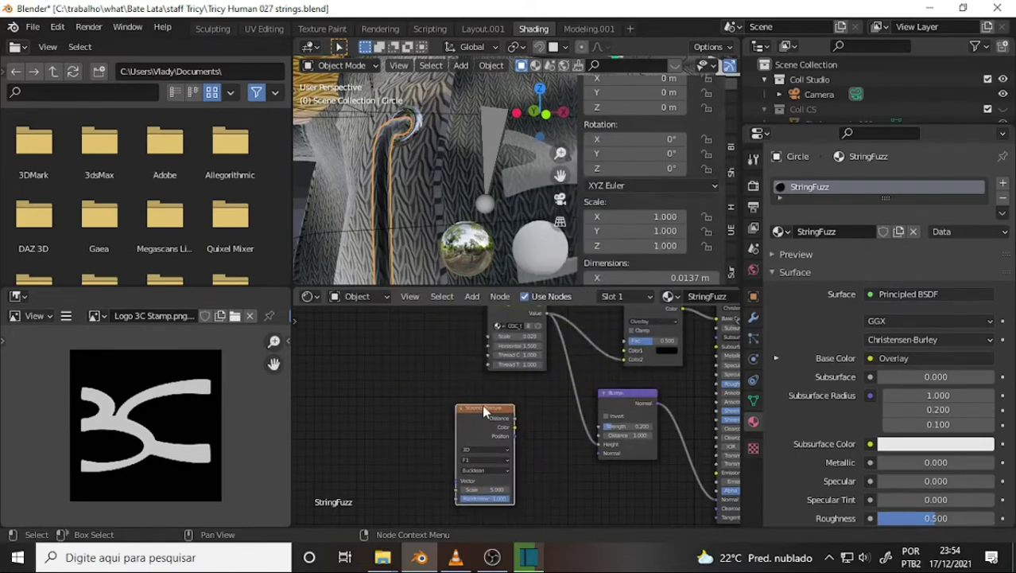
Add Mapping and Texture Coordinate nodes to the Voronoi, linking UV into Mapping Vector
key("ctrl+t")
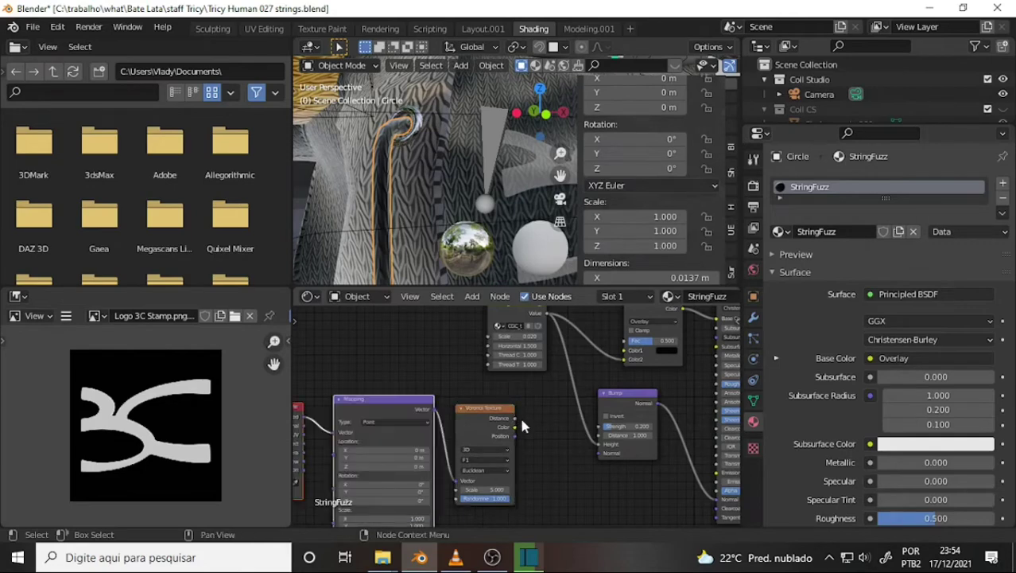
middle_click_drag(400, 385, 469, 371)
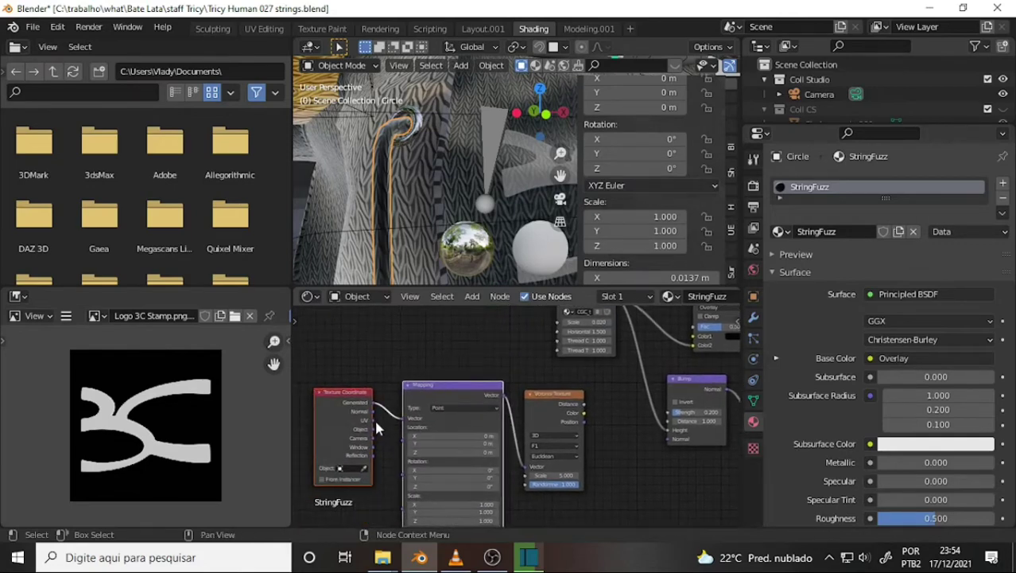
left_click_drag(373, 419, 403, 419)
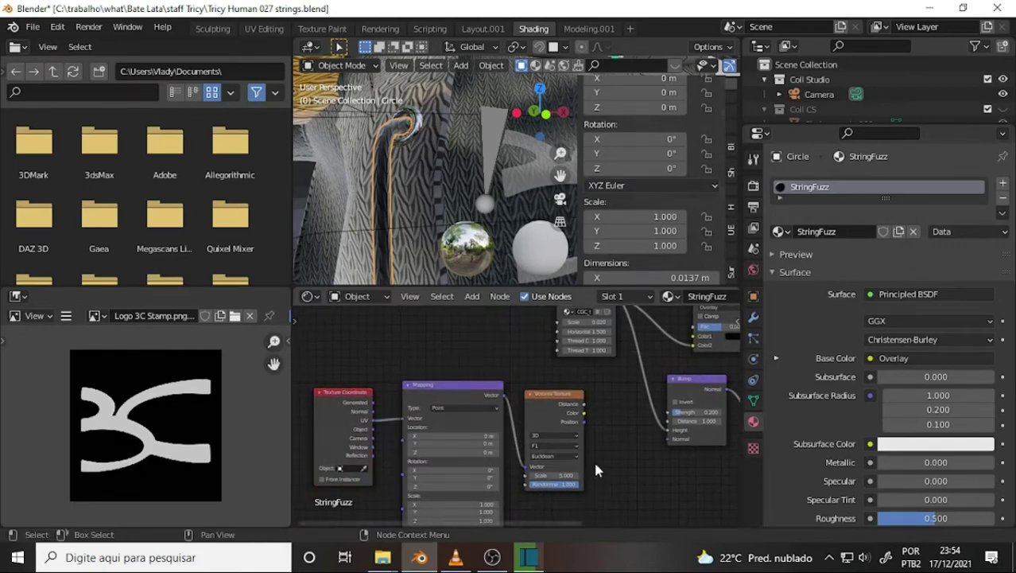
mouse_move(617, 451)
middle_mouse_down()
mouse_move(508, 419)
mouse_move(512, 468)
mouse_move(481, 478)
middle_mouse_up()
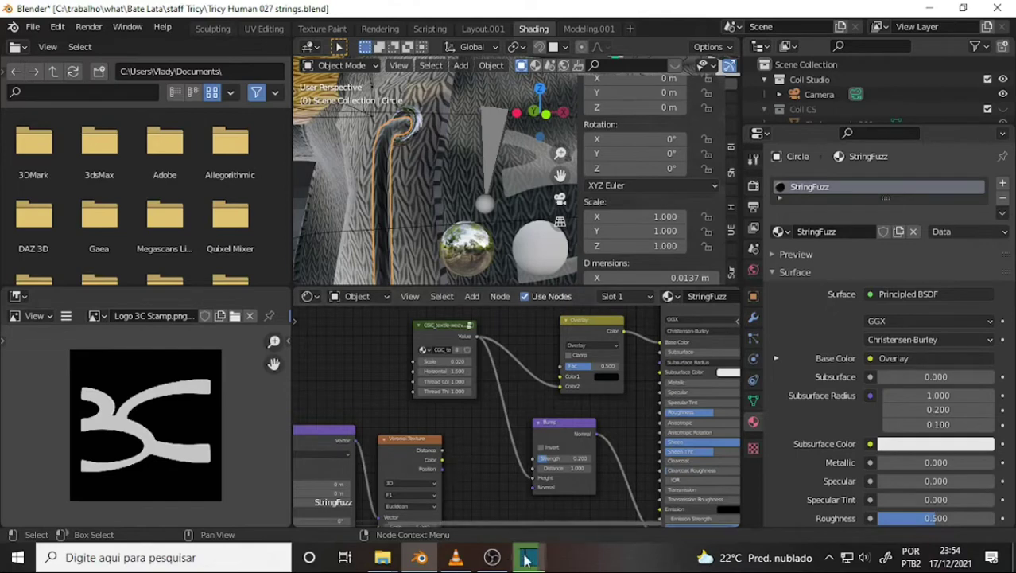
left_click(454, 557)
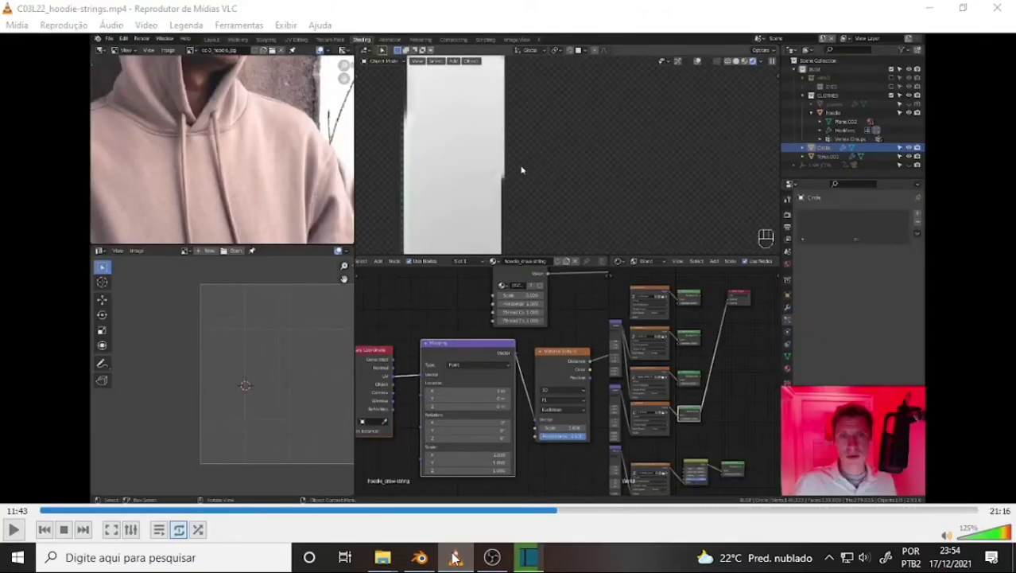
left_click(455, 557)
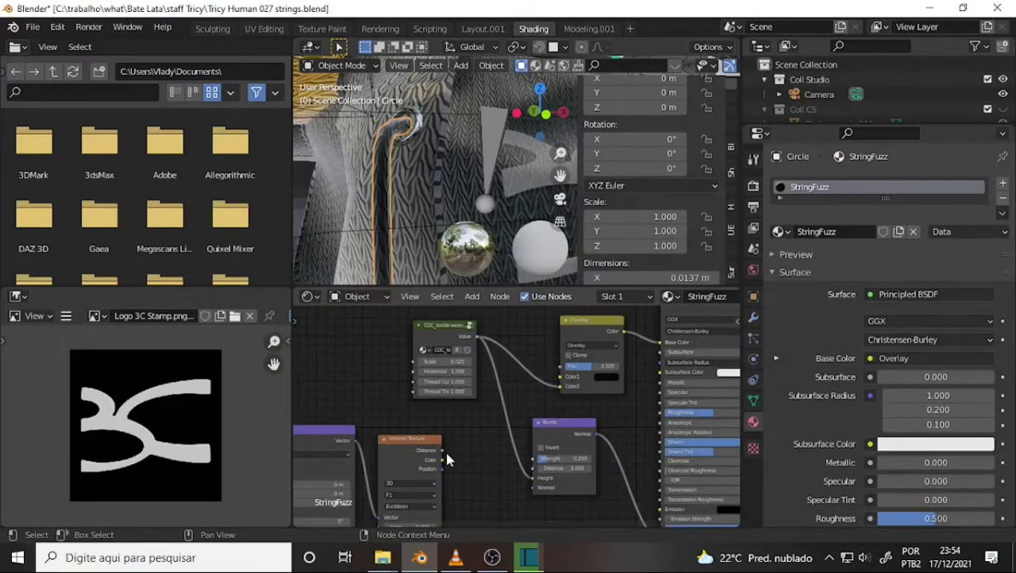
left_click_drag(443, 451, 533, 478)
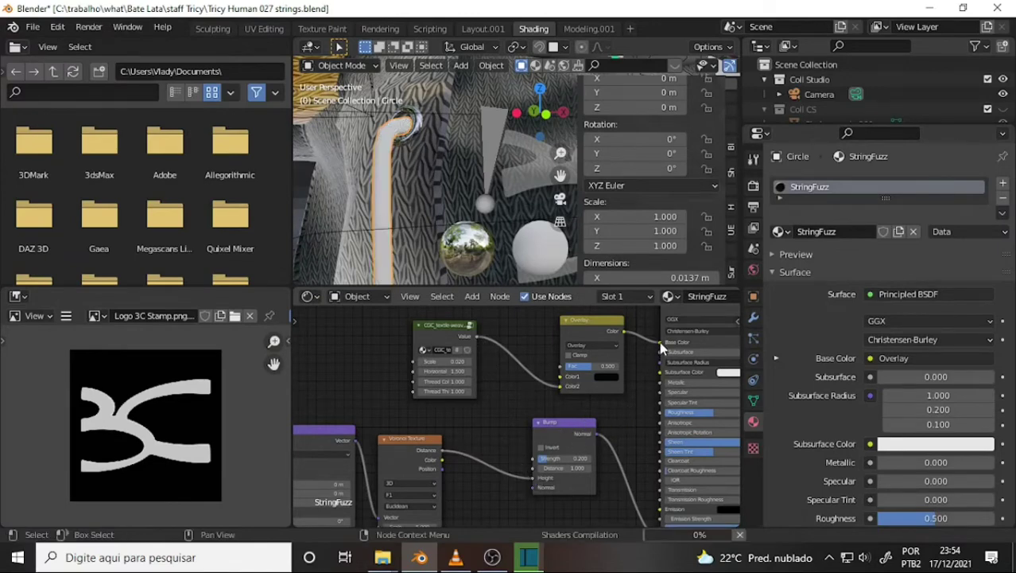
left_click_drag(659, 341, 647, 350)
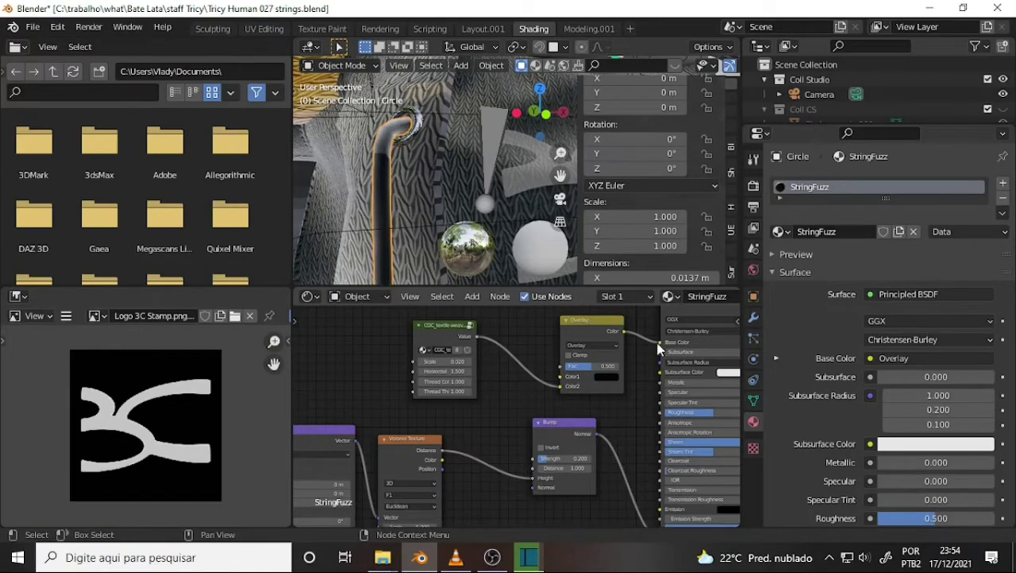
left_click(560, 431)
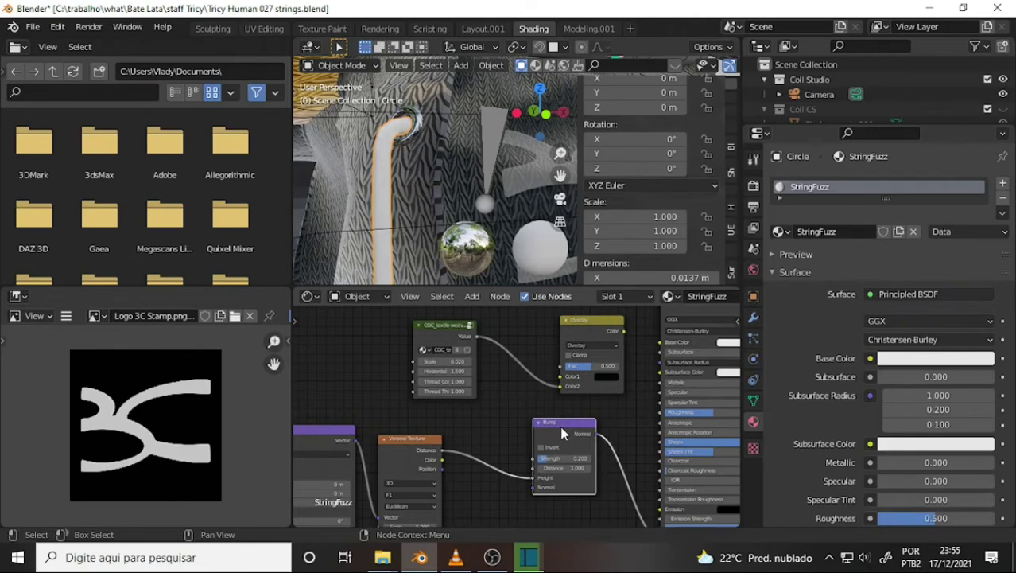
key("ctrl+shift")
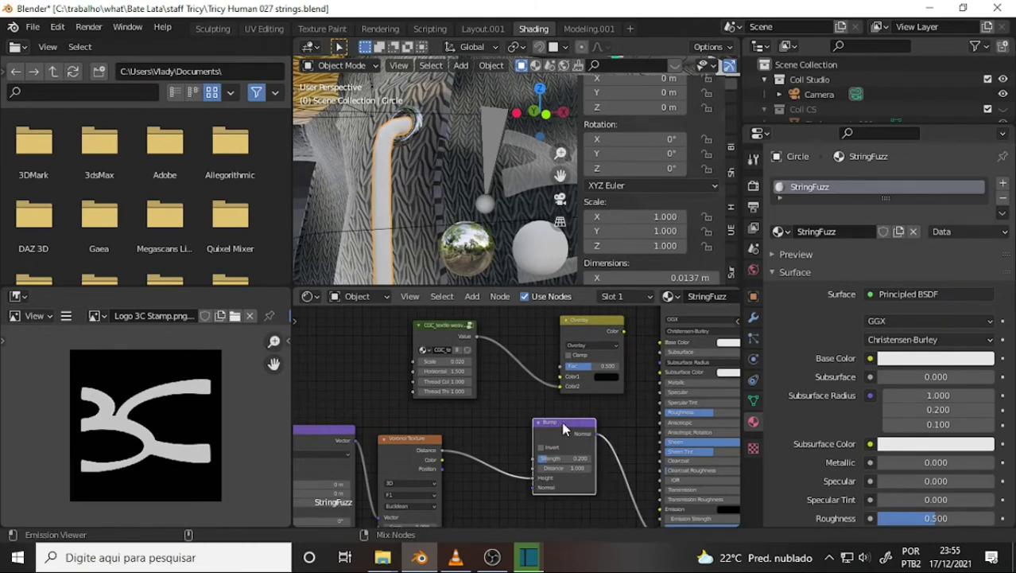
left_click(562, 430, "ctrl+shift")
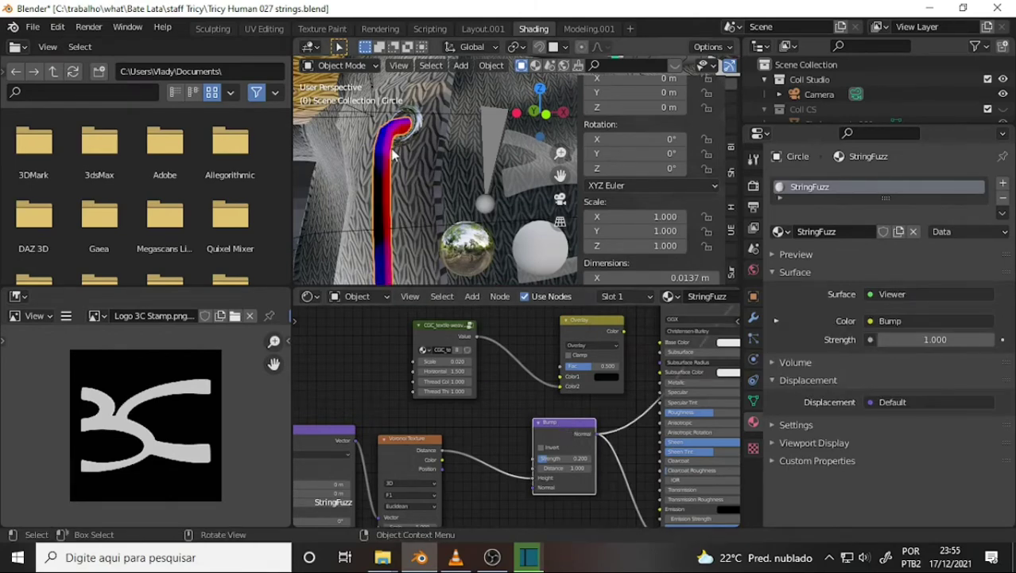
middle_click_drag(394, 154, 398, 156)
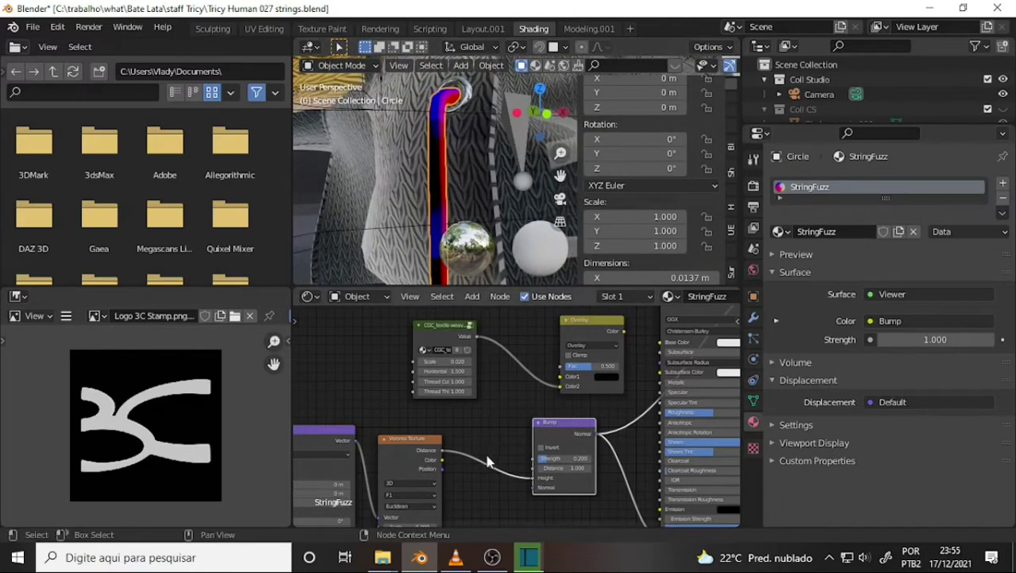
mouse_move(512, 421)
middle_mouse_down()
mouse_move(515, 332)
mouse_move(512, 348)
middle_mouse_up()
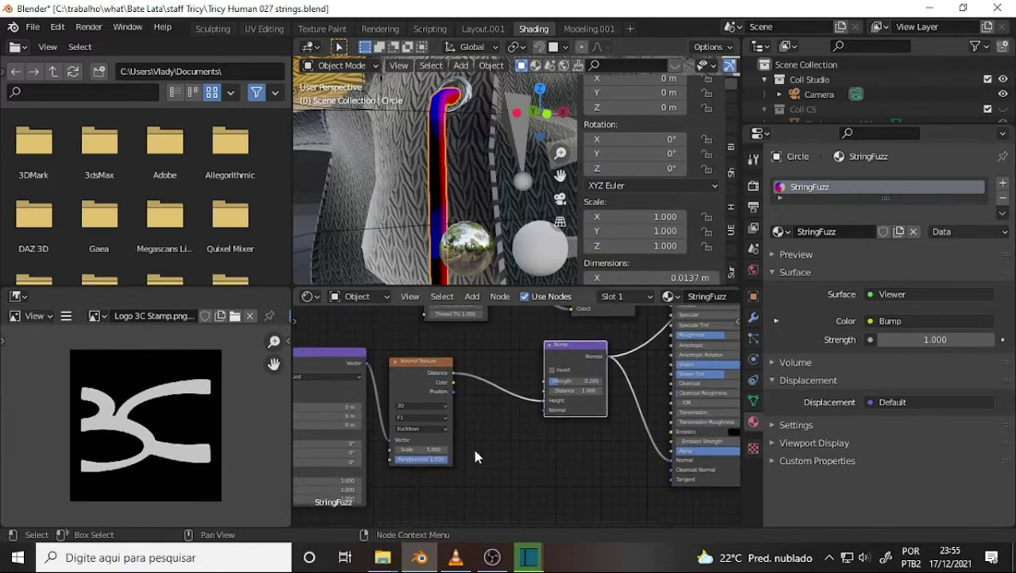
scroll(462, 183, "up", 3)
scroll(462, 169, "up", 2)
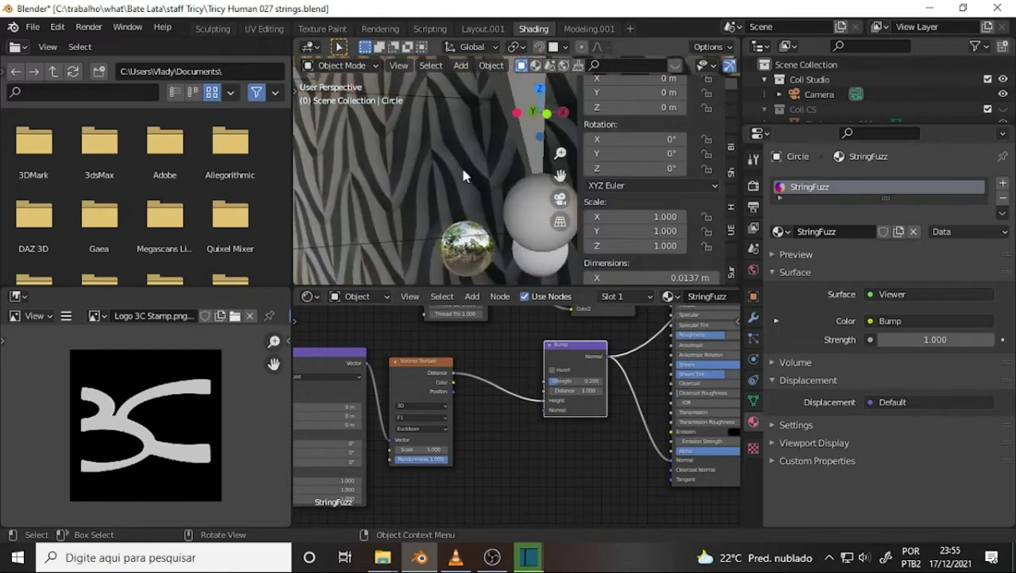
scroll(463, 171, "down", 2)
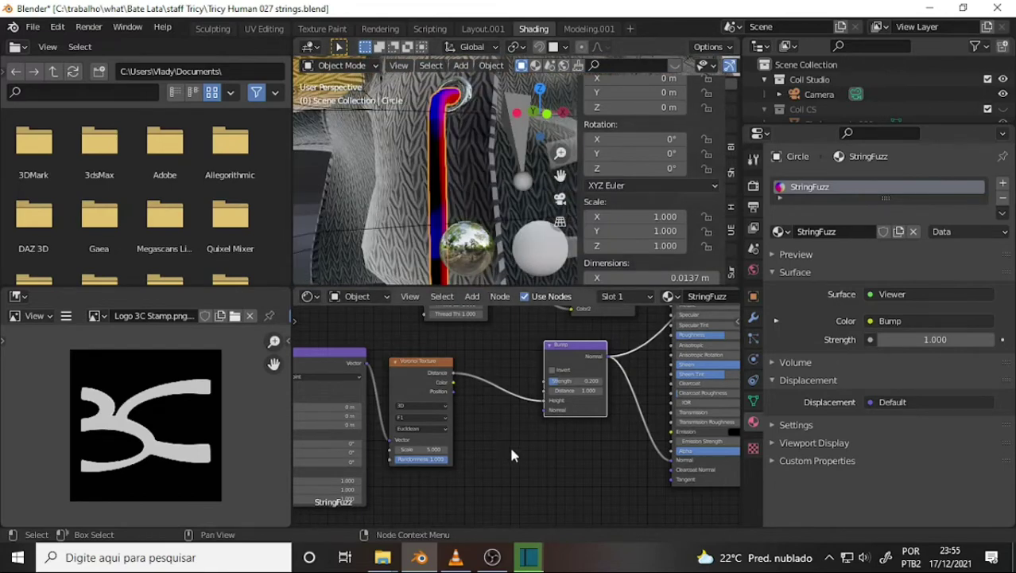
left_click(492, 556)
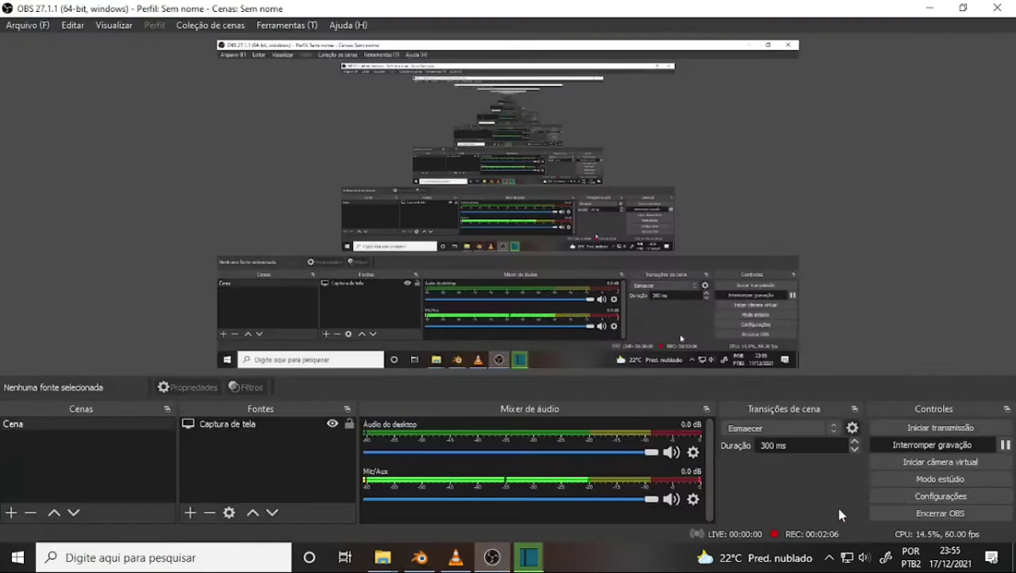
left_click(434, 562)
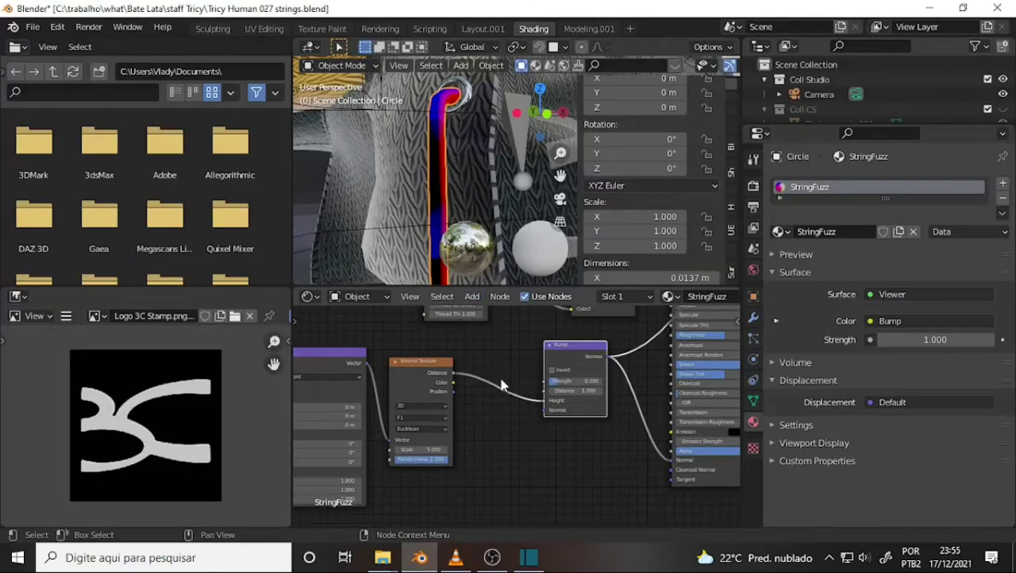
Set the Voronoi Texture Scale to 40 and Randomness to 0
left_click(421, 449)
type("40")
left_click(438, 459)
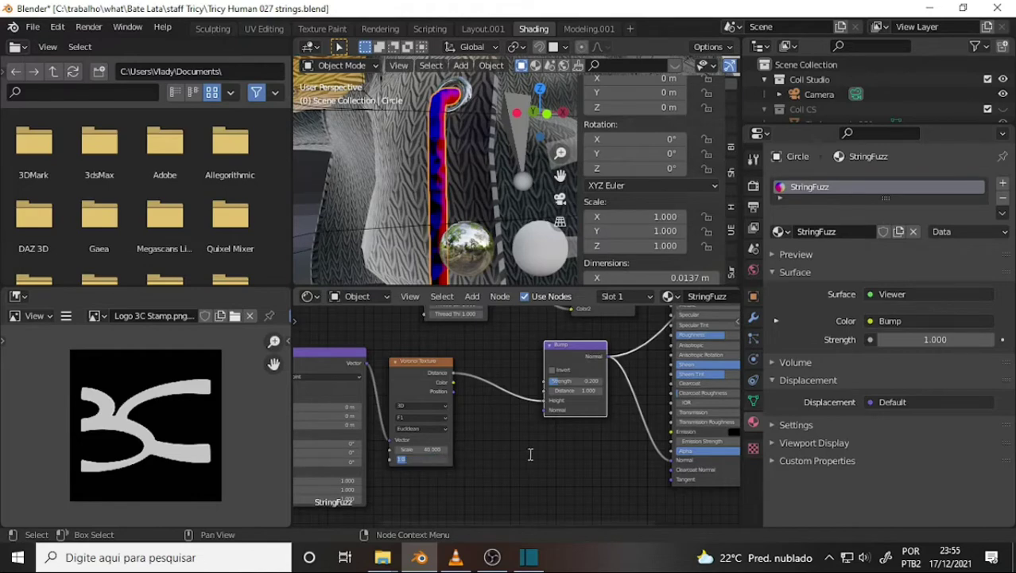
type("0")
key("Return")
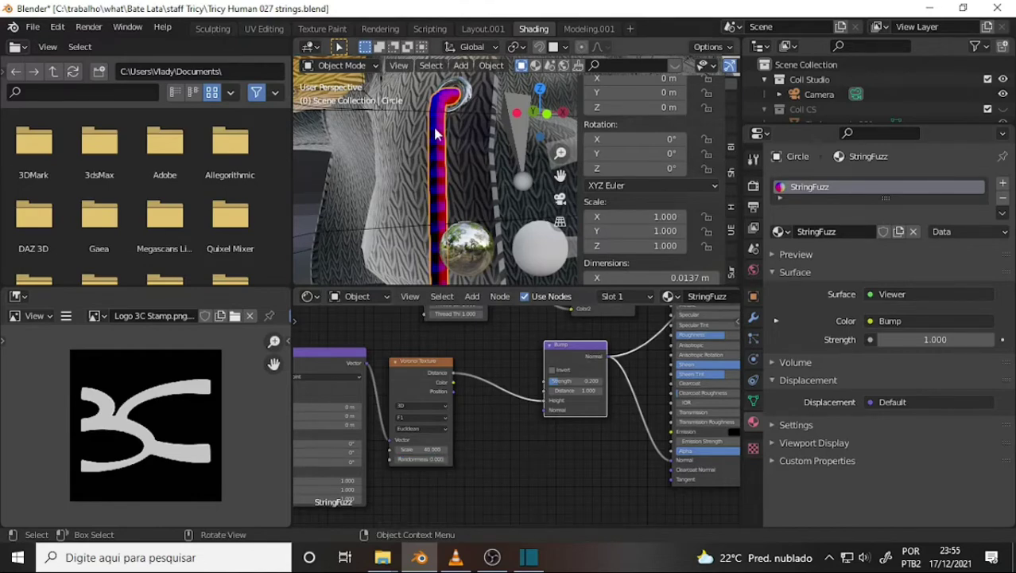
middle_click_drag(472, 127, 486, 130)
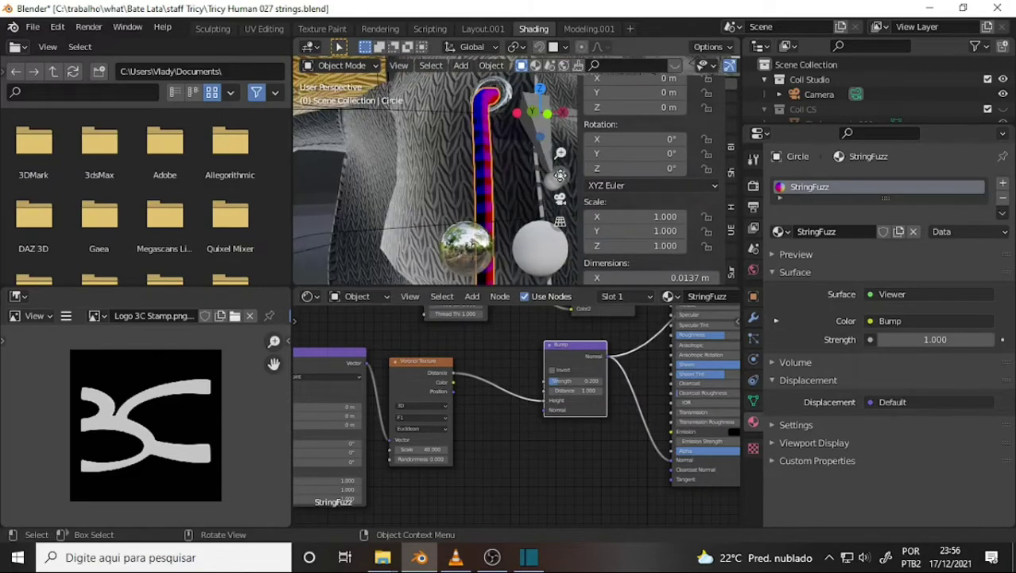
left_click_drag(560, 175, 554, 195)
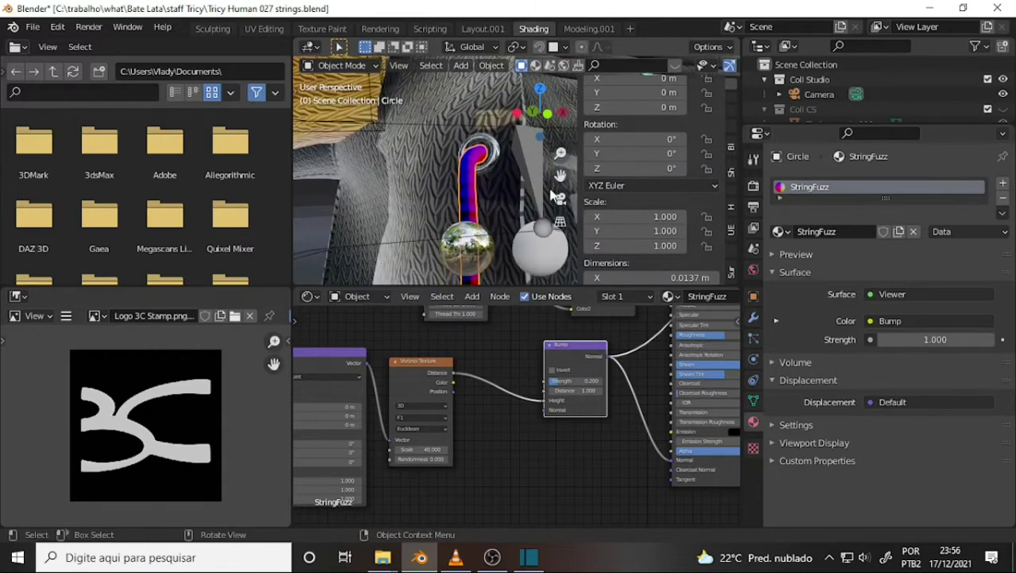
left_click_drag(561, 153, 560, 127)
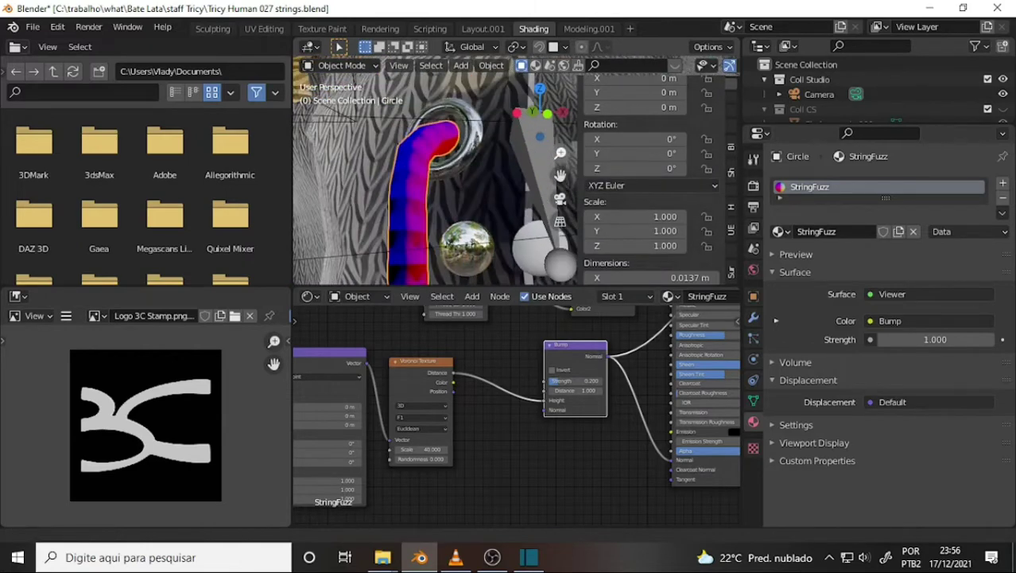
Enable Invert on the Bump node, then bring up the tutorial in VLC at 12:11
left_click(552, 370)
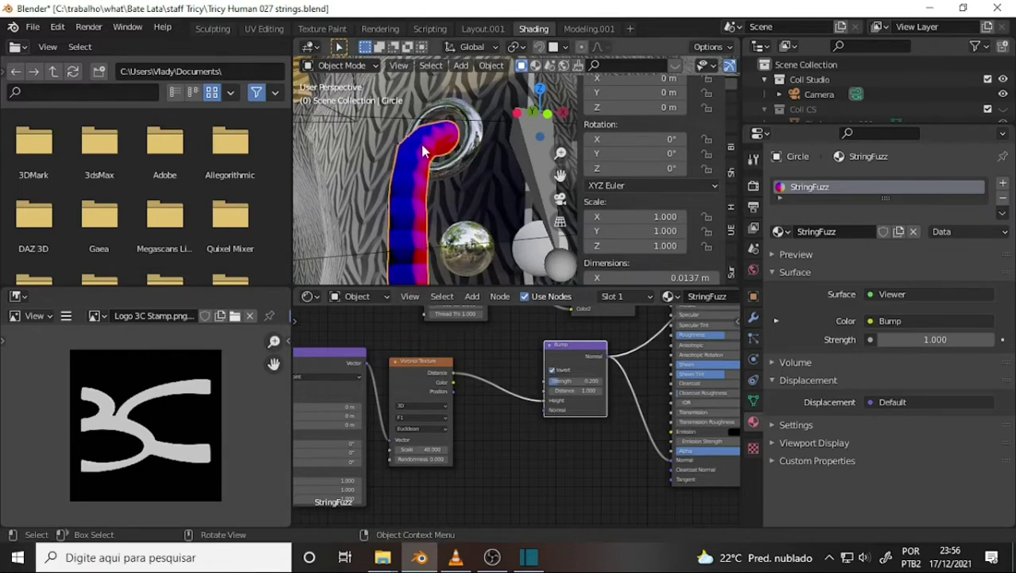
mouse_move(498, 186)
middle_mouse_down()
mouse_move(500, 174)
mouse_move(498, 360)
middle_mouse_up()
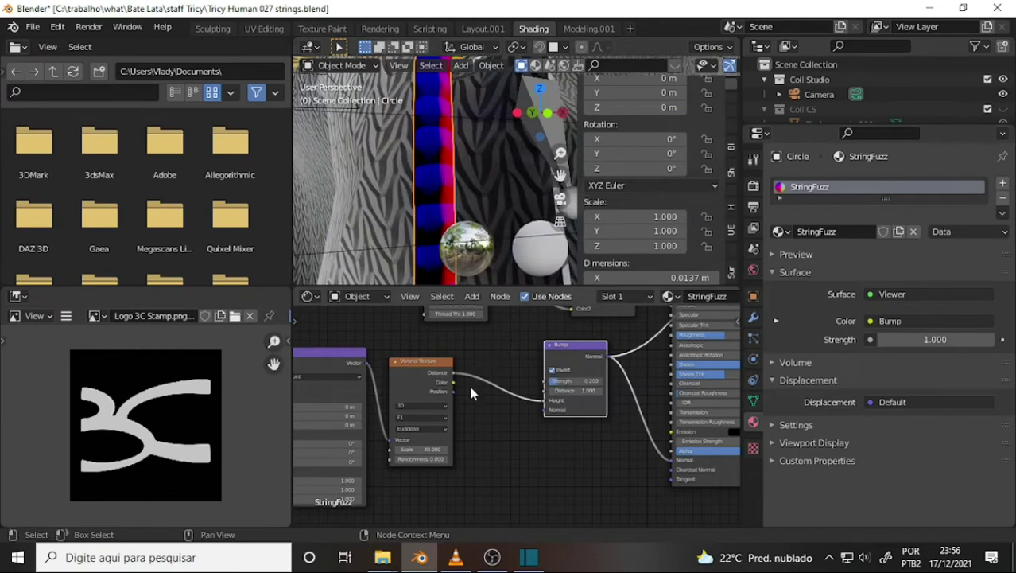
scroll(470, 391, "down", 1)
middle_click_drag(489, 191, 482, 206)
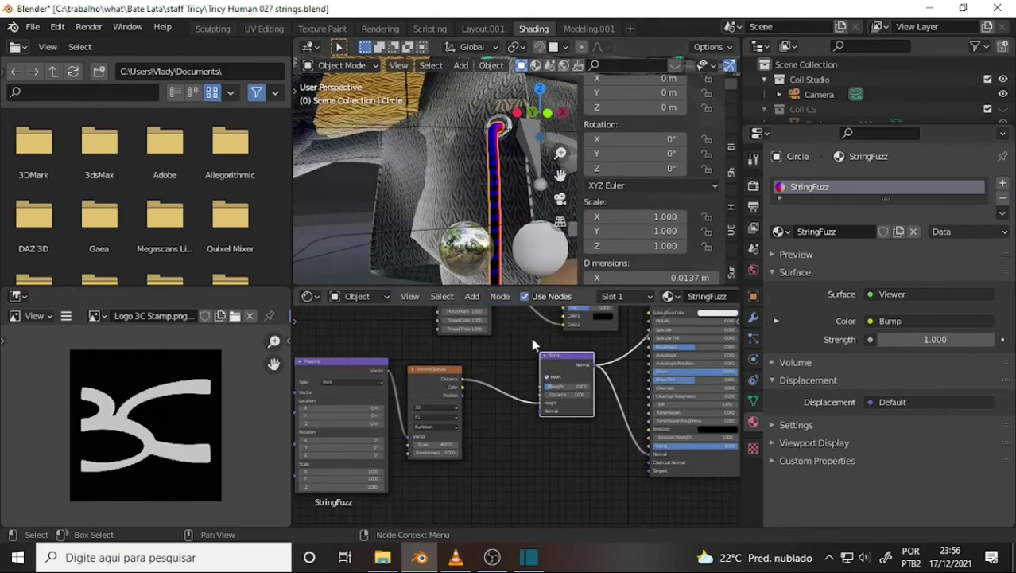
left_click(456, 559)
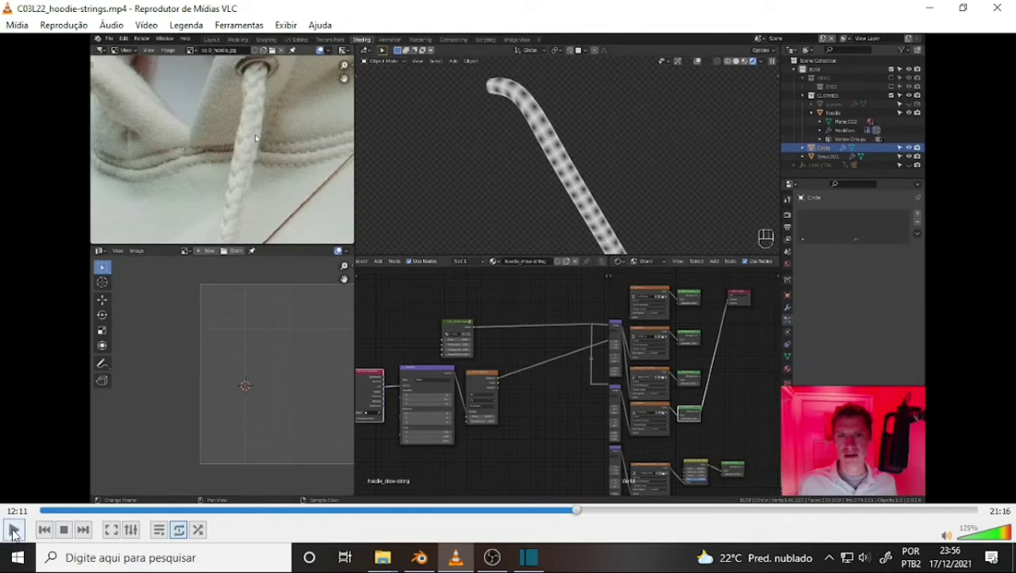
Box-select the Texture Coordinate, Mapping and Voronoi Texture nodes and move them left, away from Bump
left_click(419, 556)
scroll(573, 370, "up", 3)
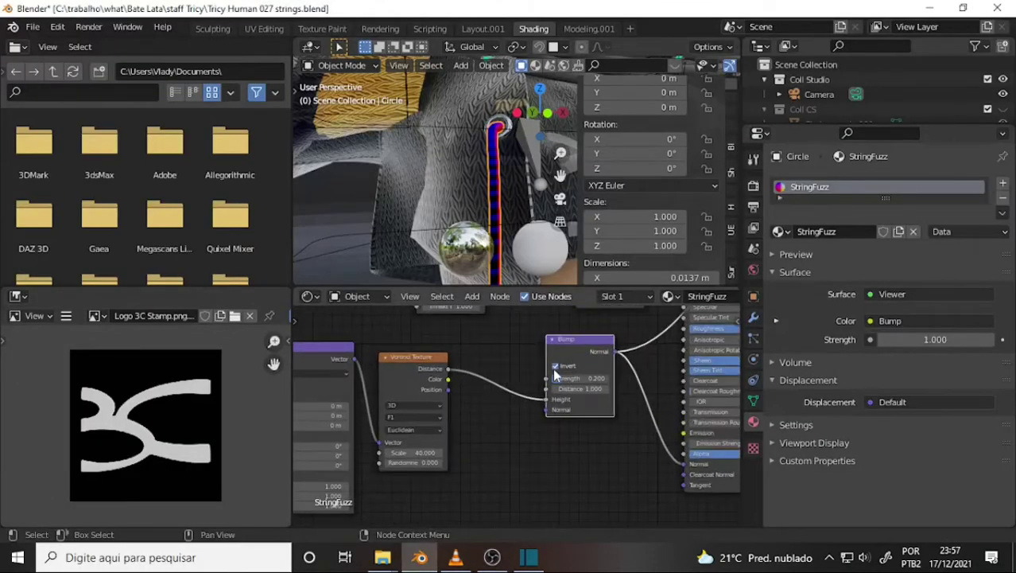
scroll(553, 367, "down", 1)
middle_click_drag(553, 367, 656, 348)
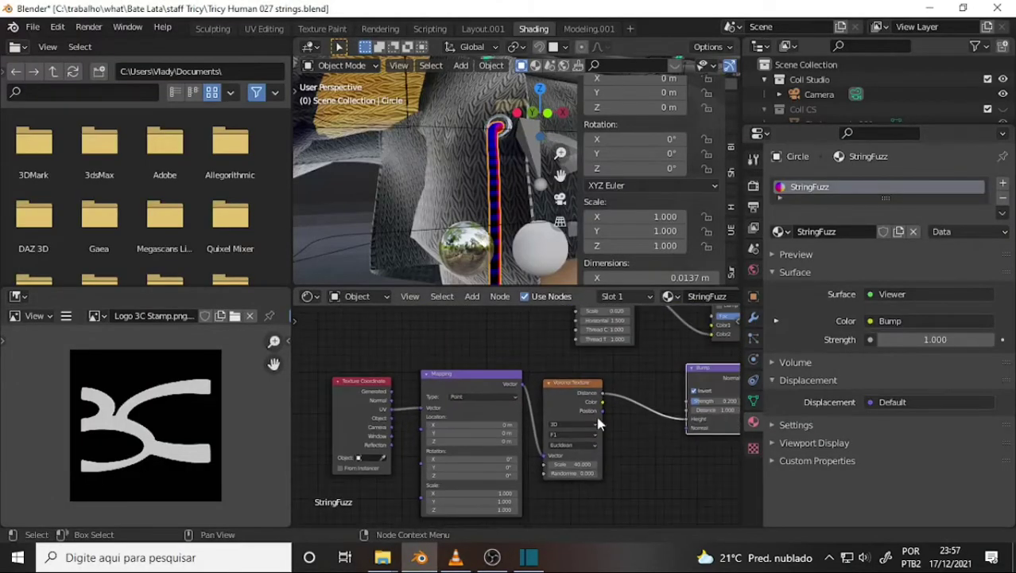
left_click(455, 556)
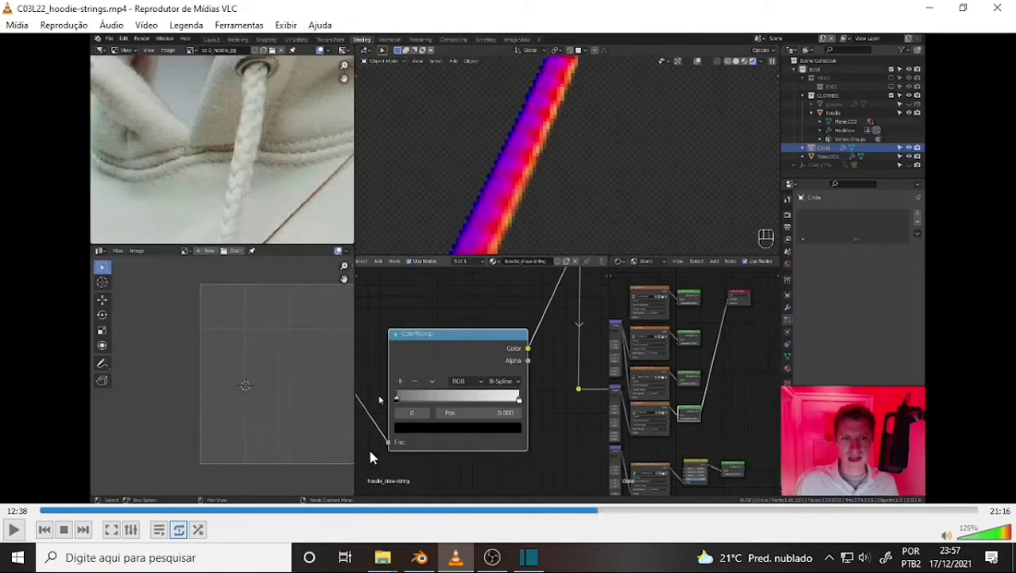
left_click(419, 556)
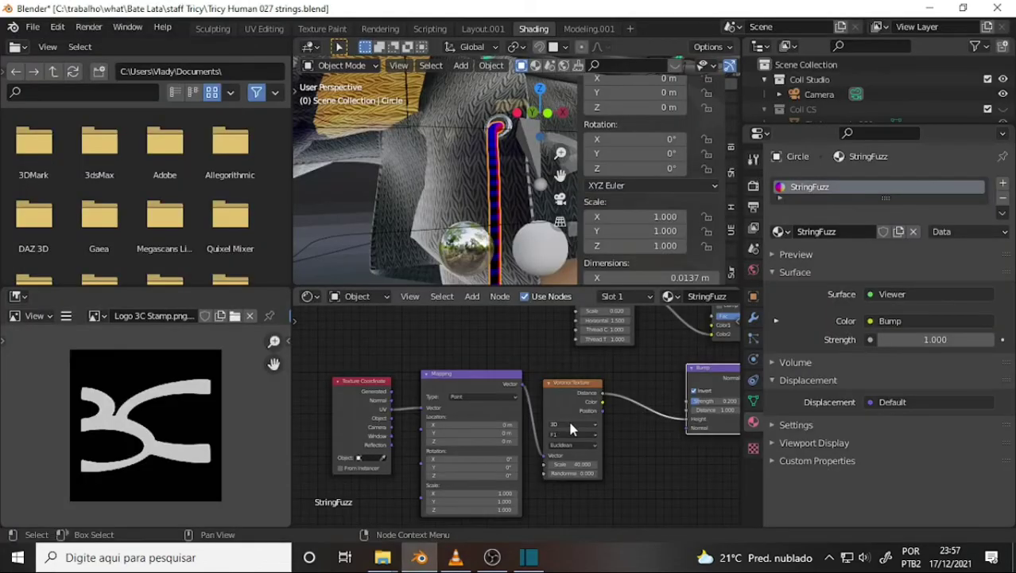
middle_click_drag(570, 429, 606, 407)
left_click_drag(379, 348, 660, 529)
left_click_drag(602, 362, 496, 375)
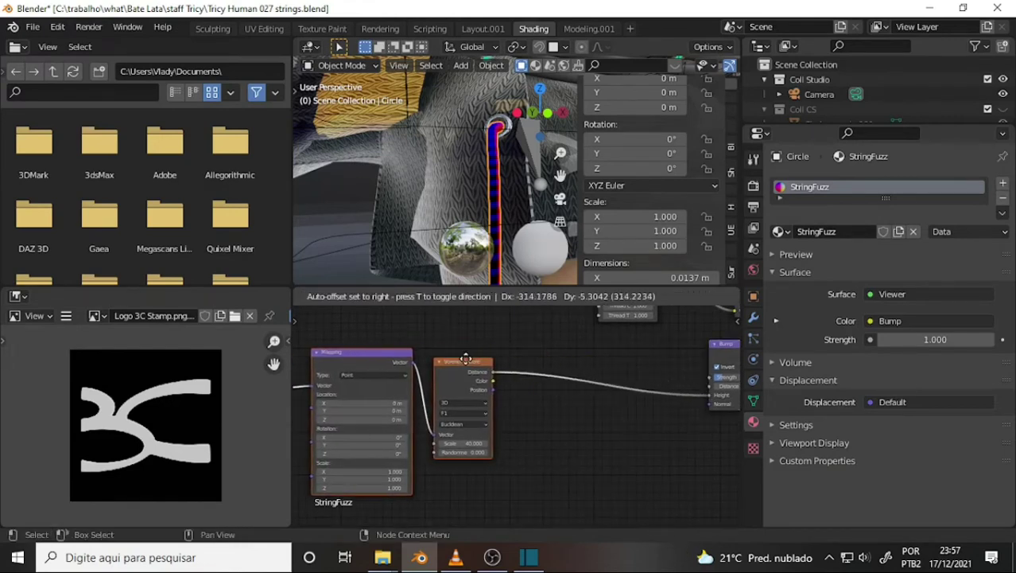
Add a ColorRamp node between the Voronoi Distance output and the Bump Height input
key("shift+a")
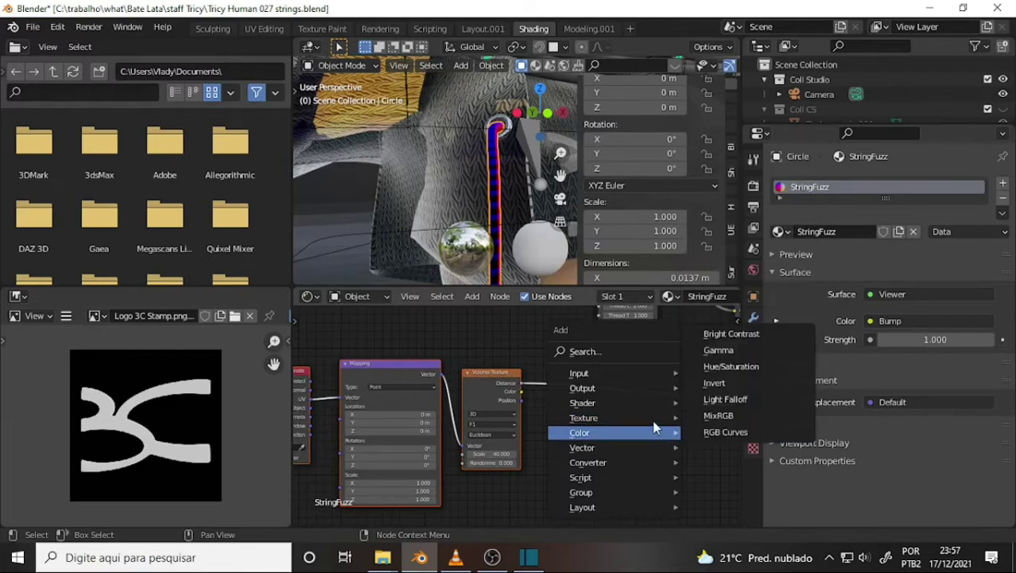
mouse_move(588, 462)
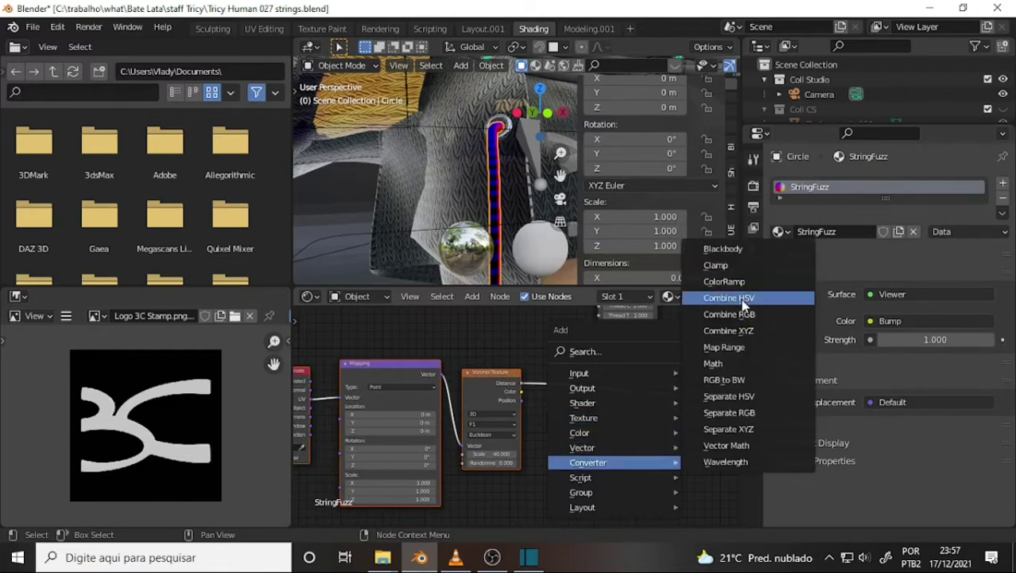
left_click(744, 282)
left_click(646, 386)
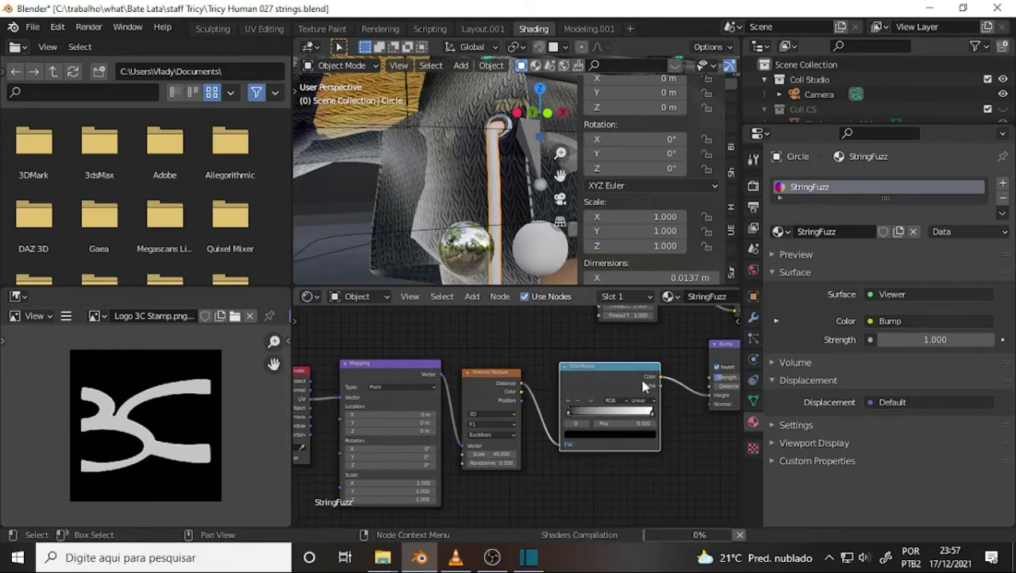
middle_click_drag(651, 398, 638, 398)
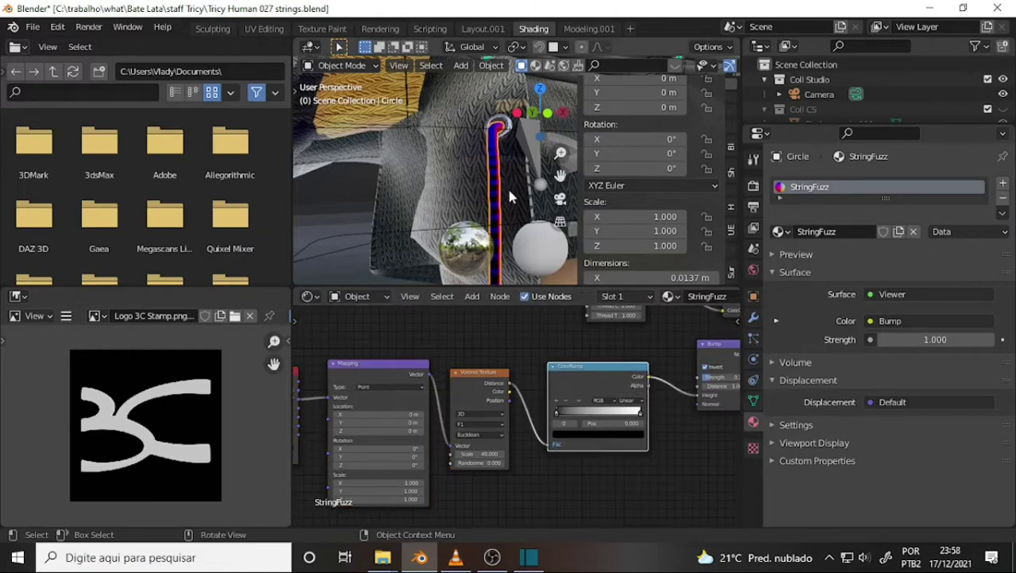
scroll(510, 191, "up", 4)
scroll(510, 188, "down", 3)
scroll(510, 186, "up", 3)
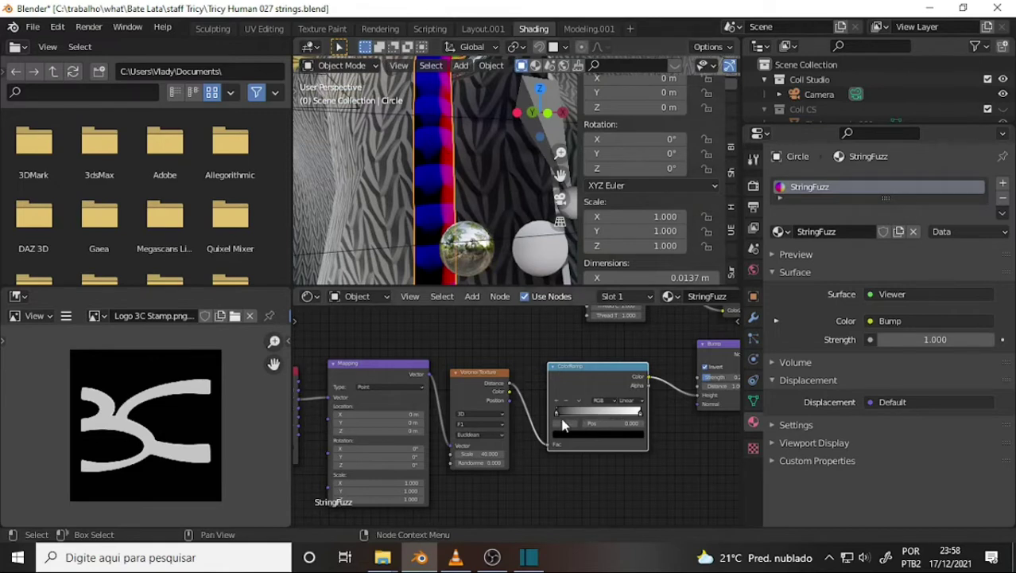
Drag the ColorRamp stops to widen the black portion, comparing against the tutorial
left_click_drag(558, 416, 600, 419)
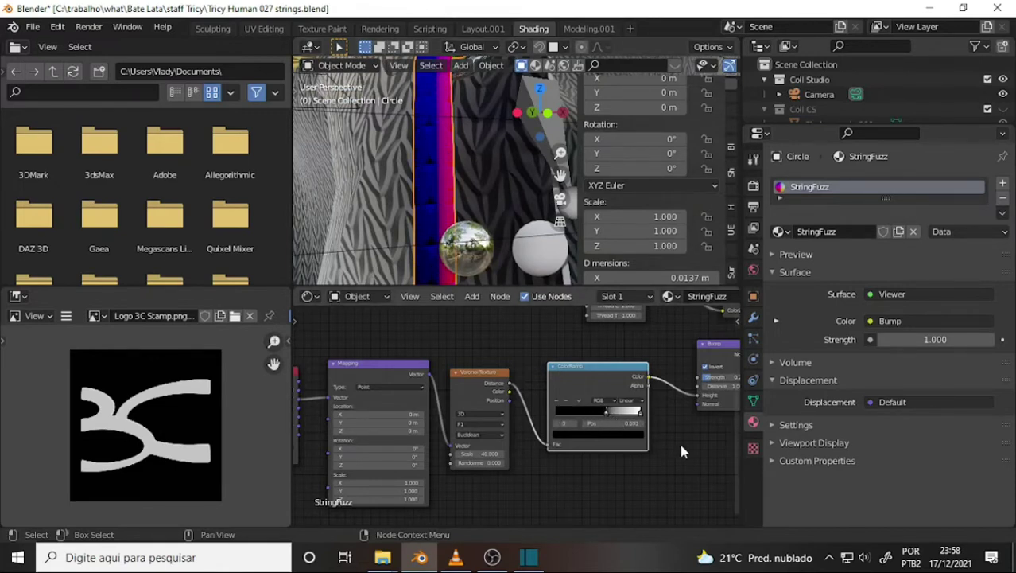
left_click_drag(606, 420, 588, 417)
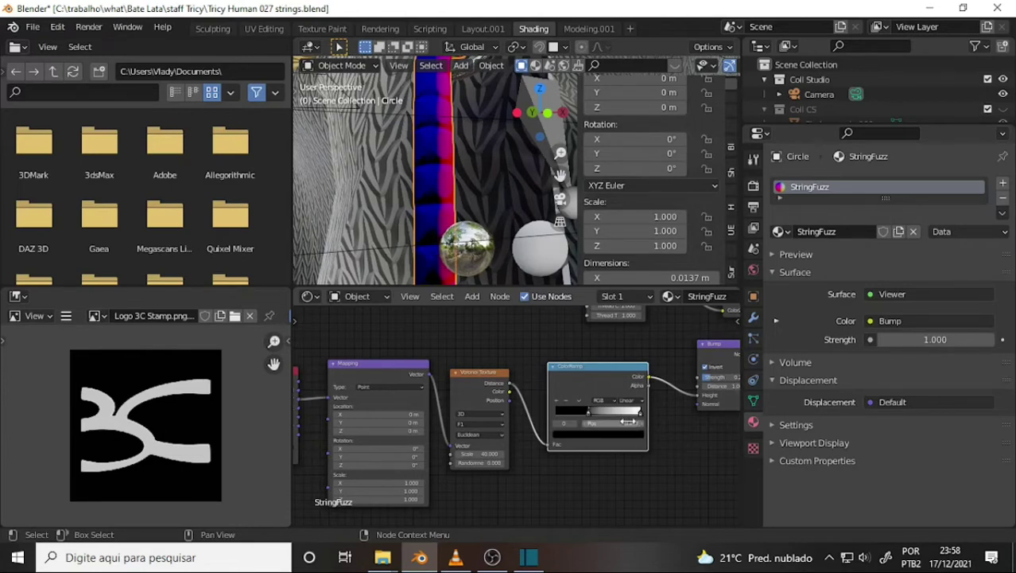
left_click(493, 559)
left_click(493, 559)
mouse_move(694, 420)
middle_mouse_down()
mouse_move(630, 422)
mouse_move(642, 444)
middle_mouse_up()
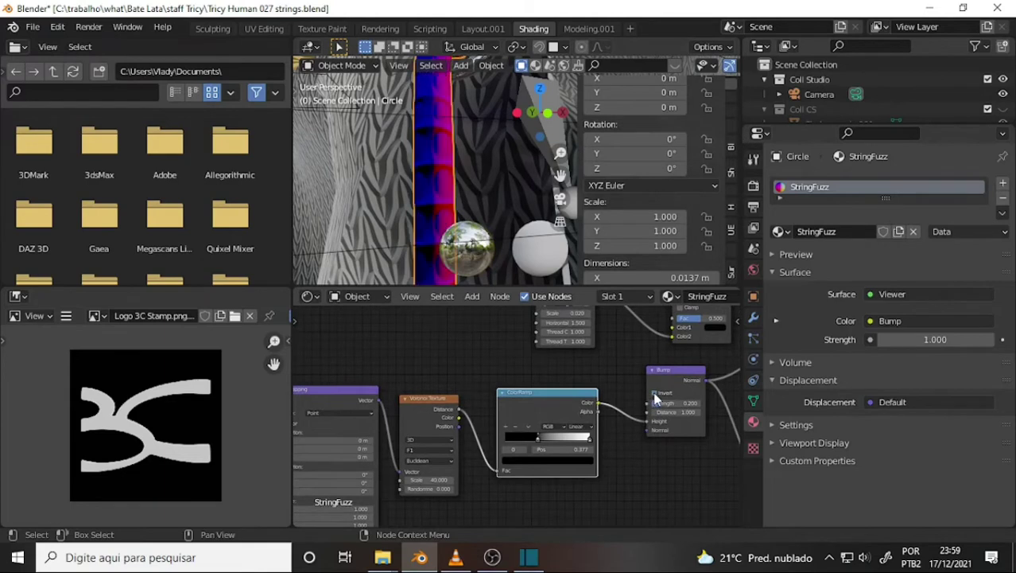
middle_click_drag(448, 360, 507, 330)
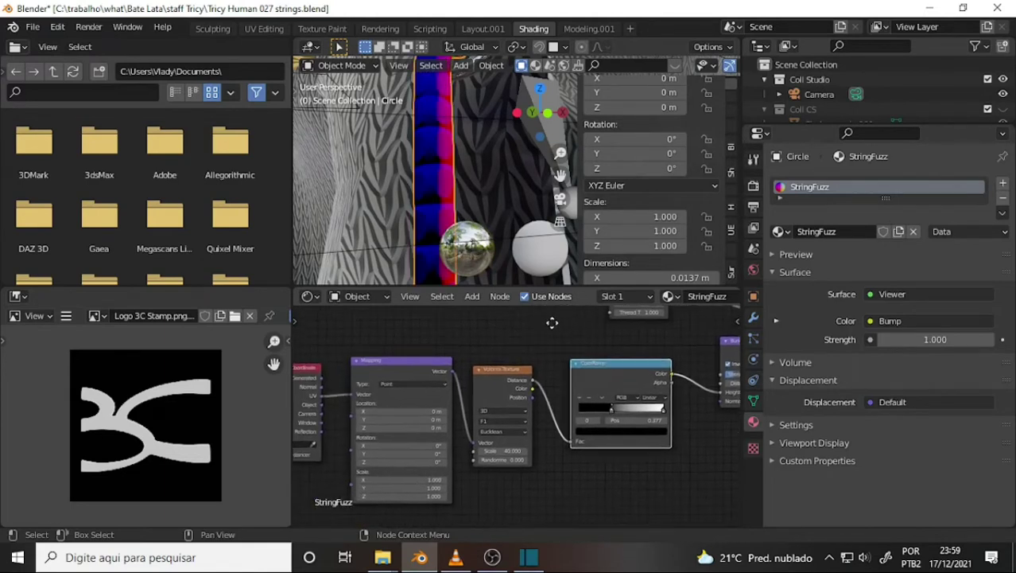
Set the ColorRamp interpolation to B-Spline and slide the white stop to 0.925
left_click(615, 405)
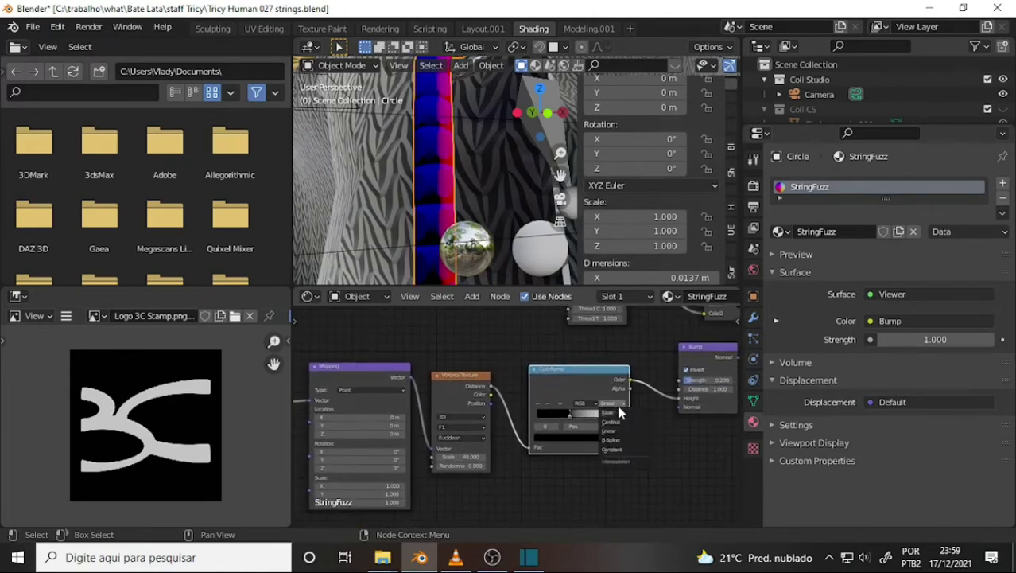
left_click(624, 440)
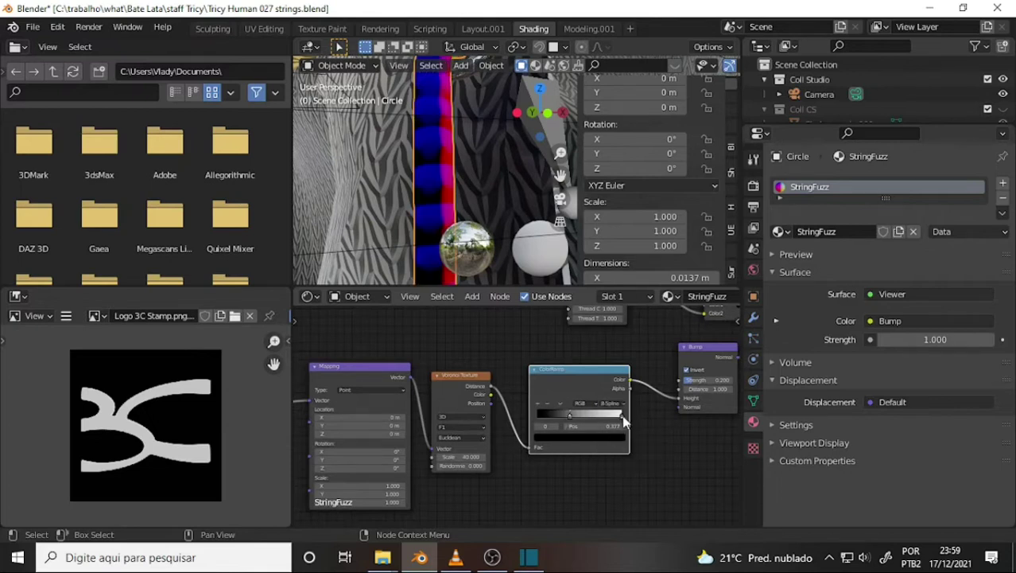
left_click_drag(570, 414, 513, 416)
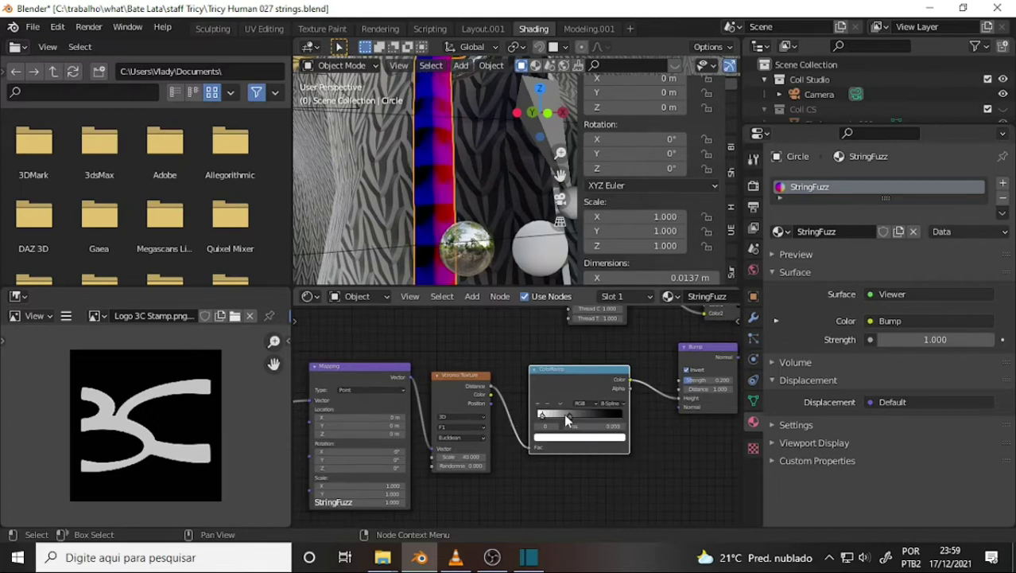
mouse_move(622, 414)
left_mouse_down()
mouse_move(580, 413)
mouse_move(641, 412)
mouse_move(588, 413)
mouse_move(607, 415)
left_mouse_up()
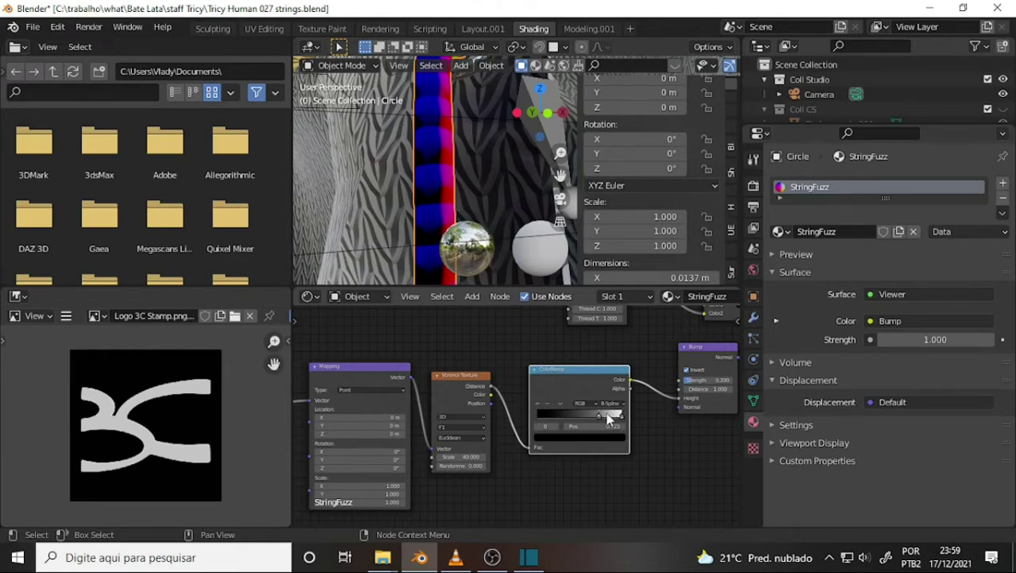
left_click_drag(621, 416, 610, 421)
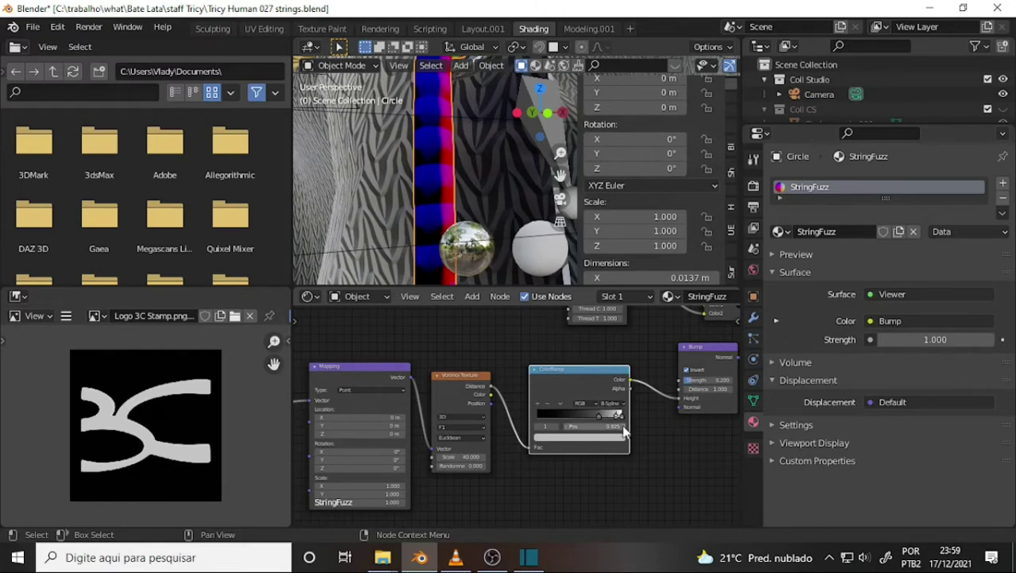
middle_click_drag(683, 438, 578, 462)
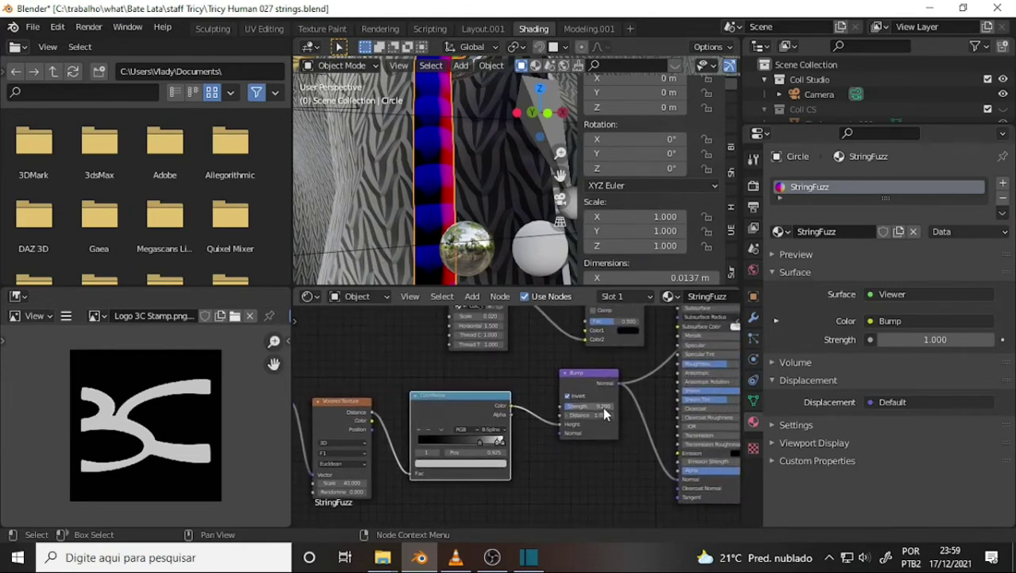
Set the Bump node Strength to 0.300
left_click_drag(590, 406, 612, 406)
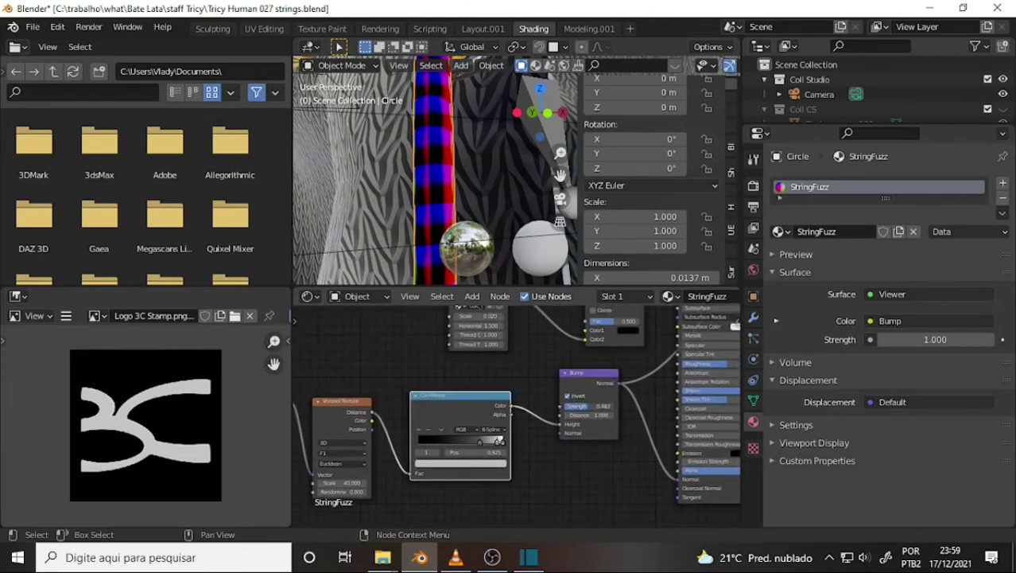
left_click(605, 405)
type("0.3")
key("Return")
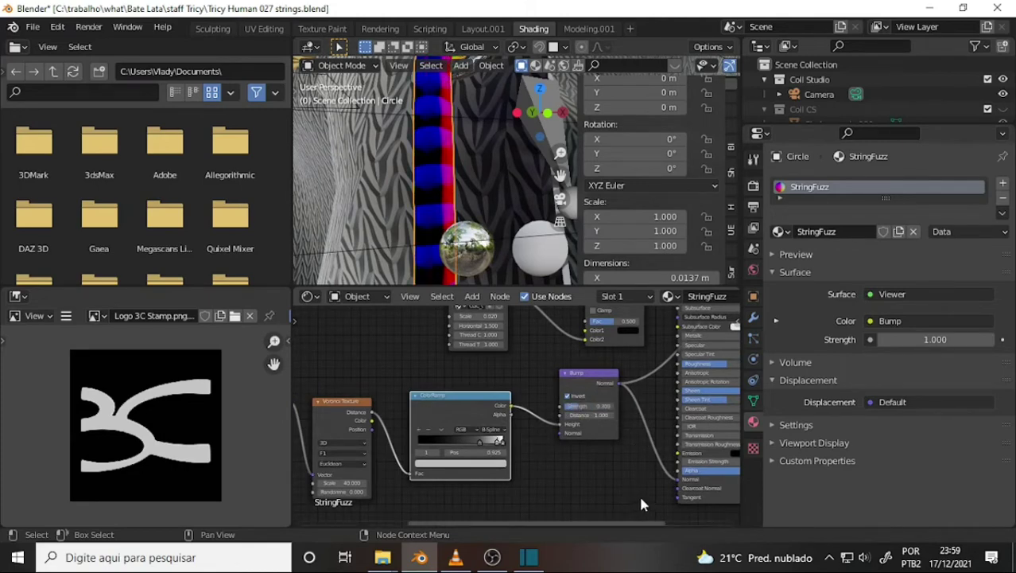
middle_click_drag(493, 183, 453, 117)
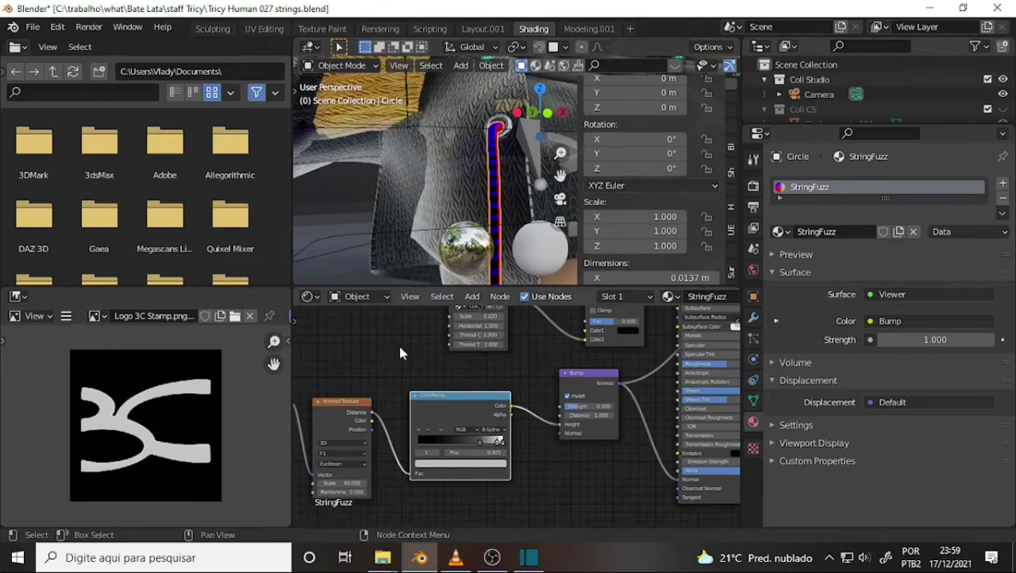
Move the CGC texture node further left and nudge the Overlay node into place
middle_click_drag(401, 362, 481, 314)
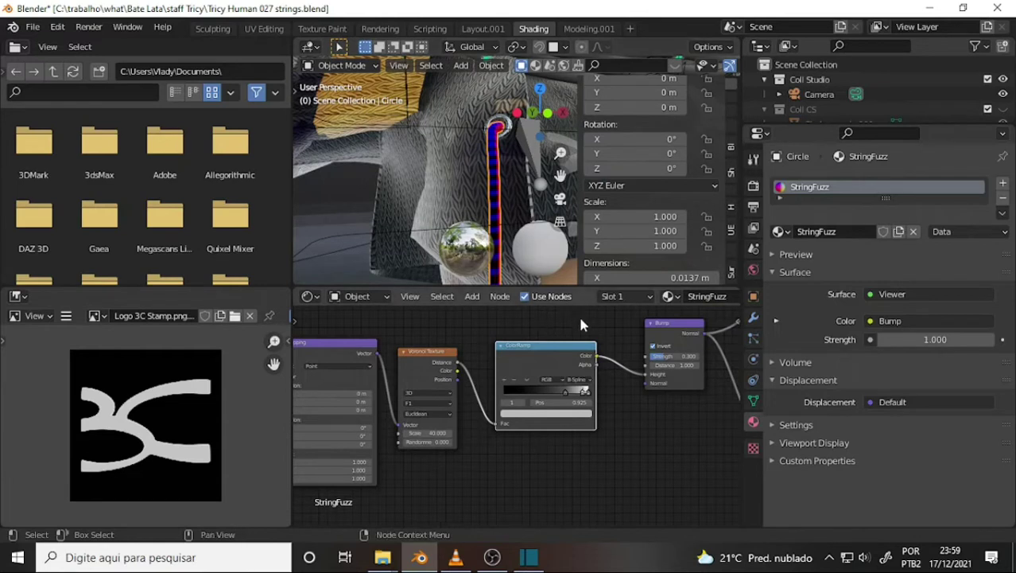
mouse_move(578, 313)
middle_mouse_down()
mouse_move(352, 445)
mouse_move(318, 451)
mouse_move(422, 363)
mouse_move(449, 434)
middle_mouse_up()
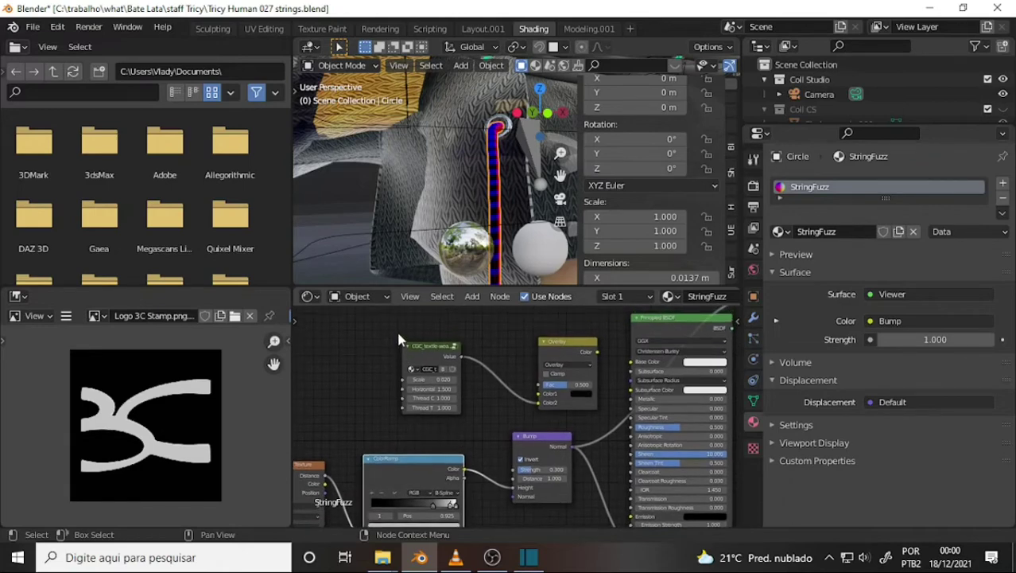
left_click_drag(398, 321, 464, 417)
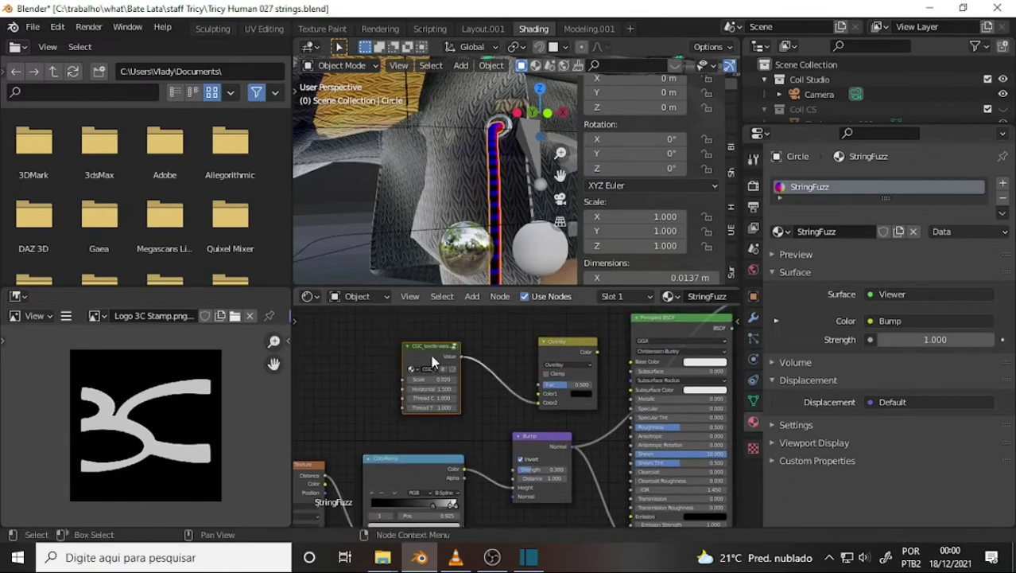
left_click_drag(435, 362, 326, 325)
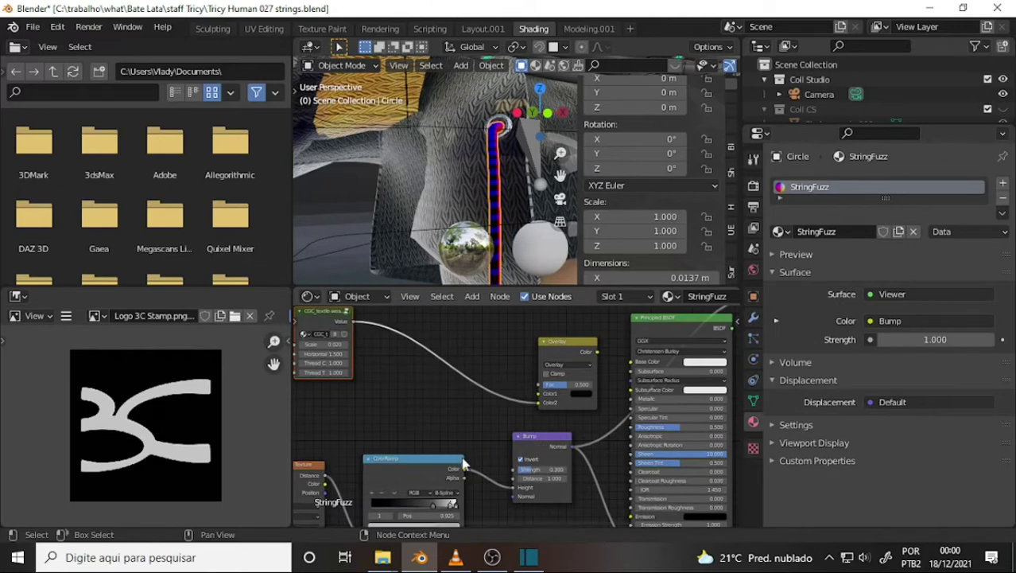
scroll(477, 410, "down", 2)
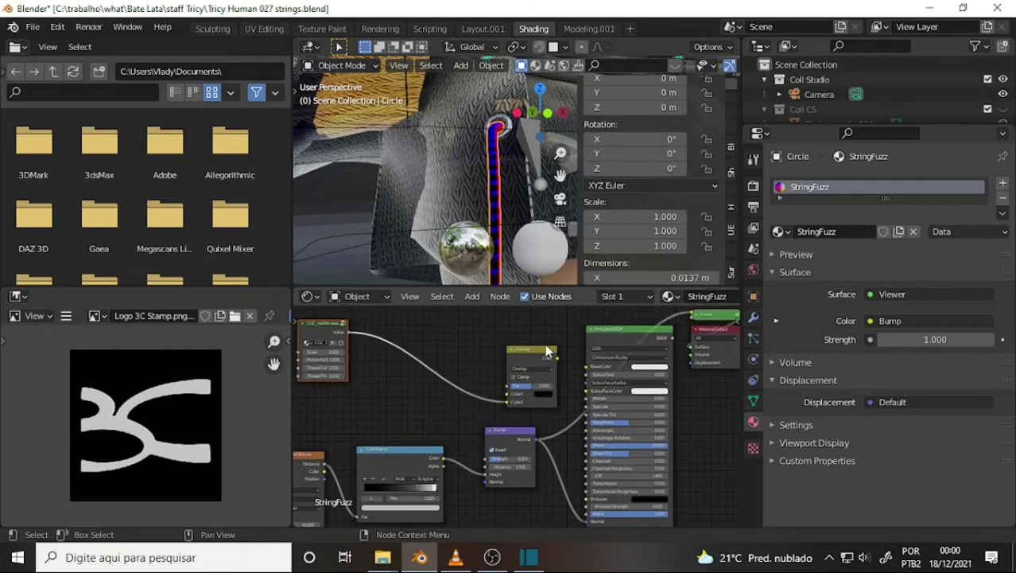
left_click_drag(547, 351, 528, 349)
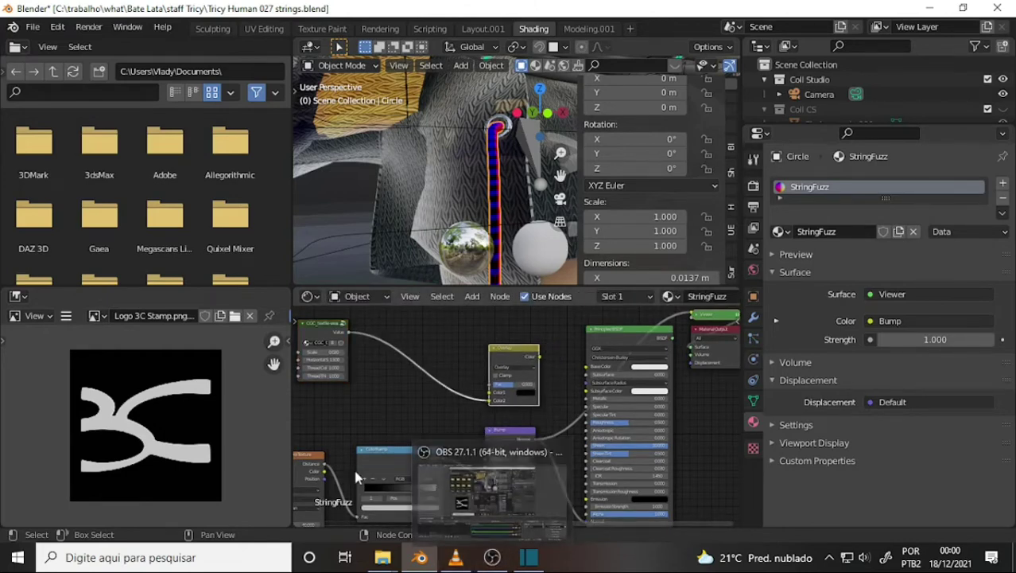
left_click(493, 559)
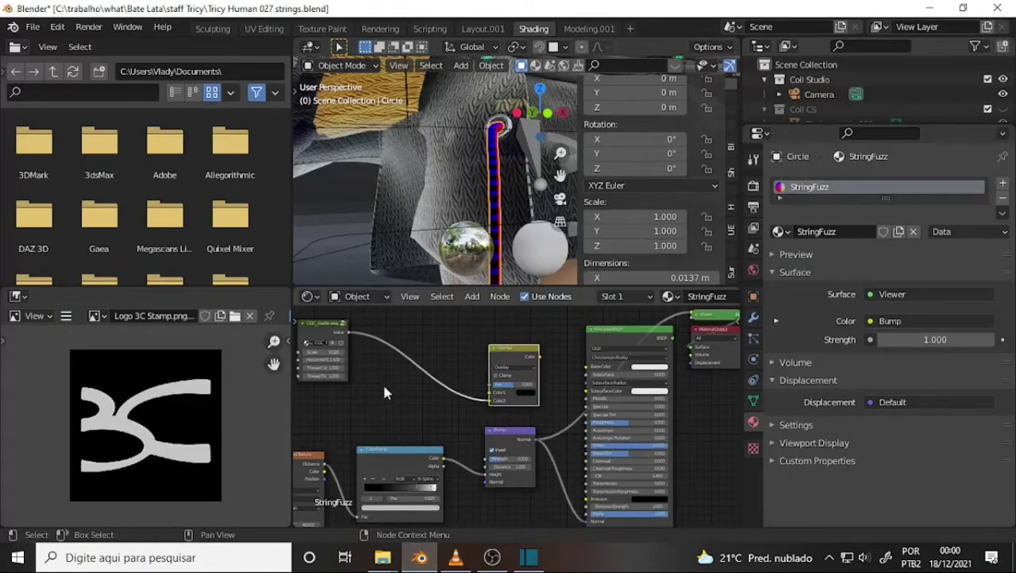
scroll(369, 380, "up", 2)
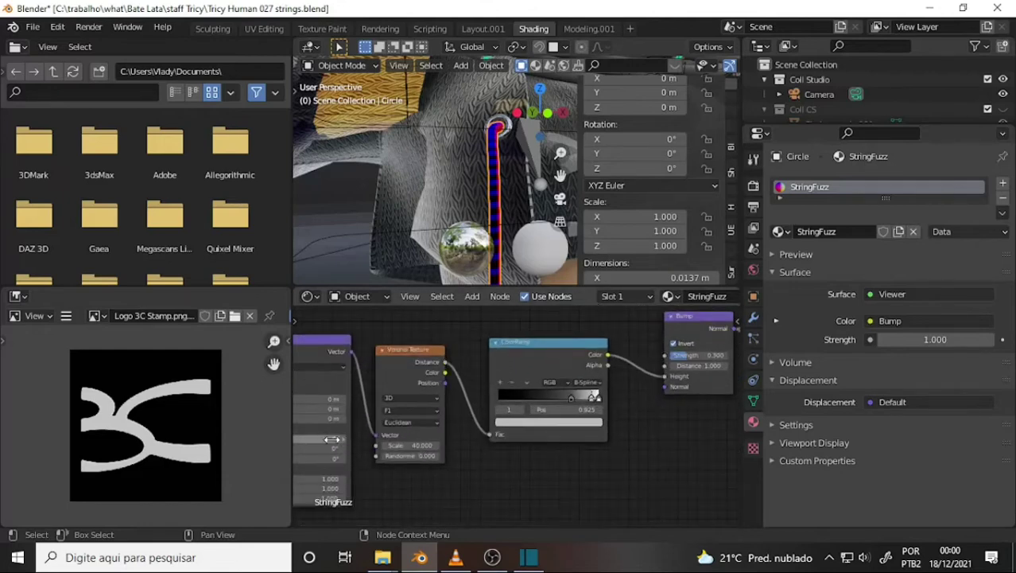
Set the Mapping node rotation to 45°
left_click(335, 450)
type("45")
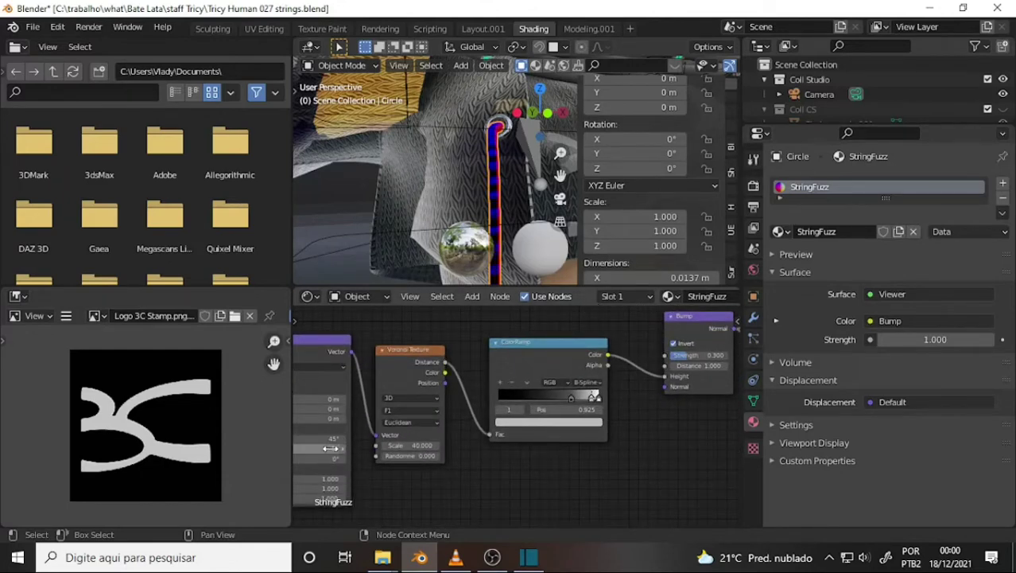
key("Return")
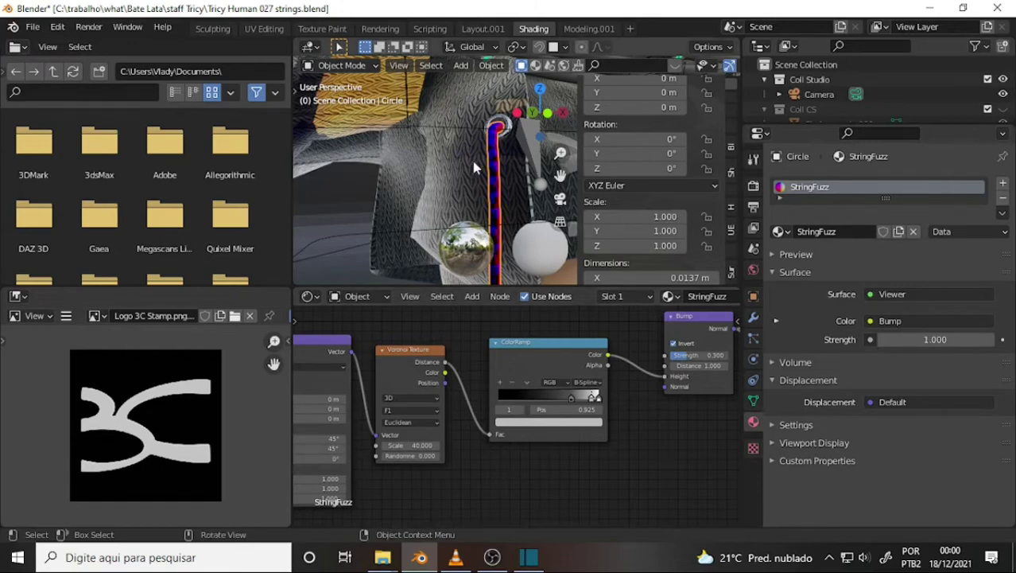
scroll(525, 163, "up", 2)
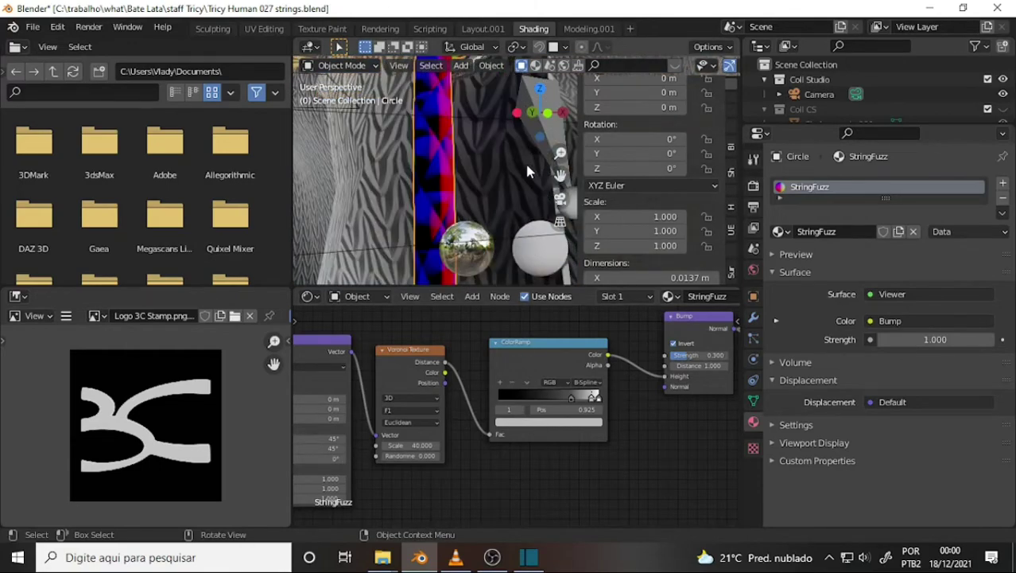
mouse_move(525, 160)
middle_mouse_down()
mouse_move(531, 176)
mouse_move(494, 173)
middle_mouse_up()
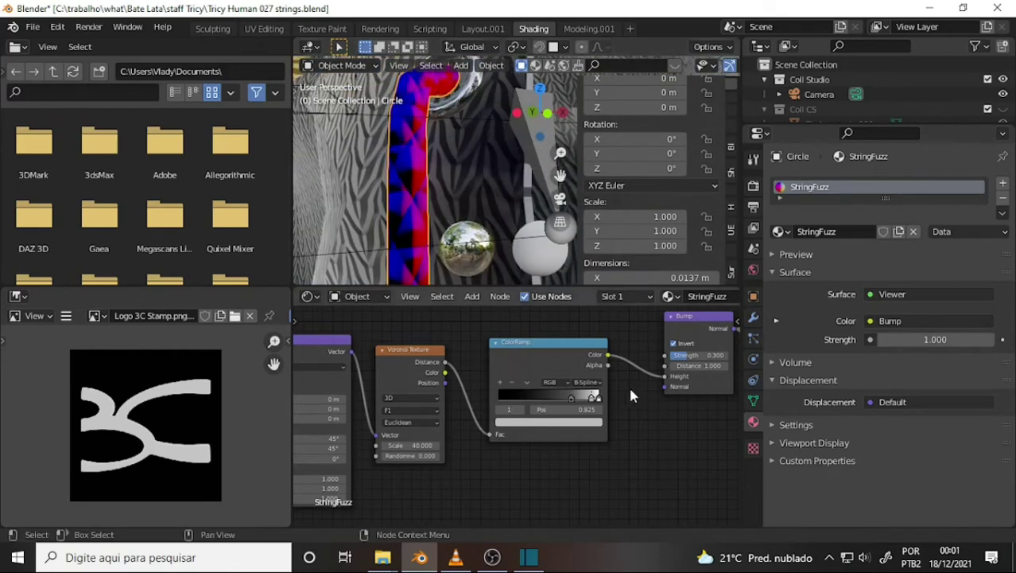
Link ColorRamp Color into Overlay Color2, drop the Color1 link, and feed Overlay into Base Color
mouse_move(629, 385)
middle_mouse_down()
mouse_move(575, 510)
mouse_move(525, 511)
middle_mouse_up()
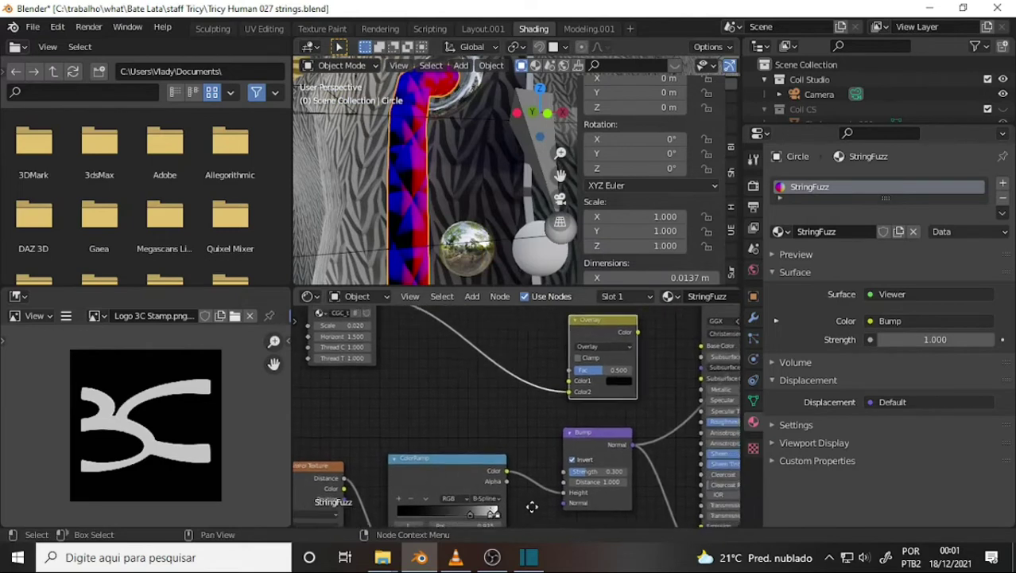
left_click_drag(504, 485, 567, 403)
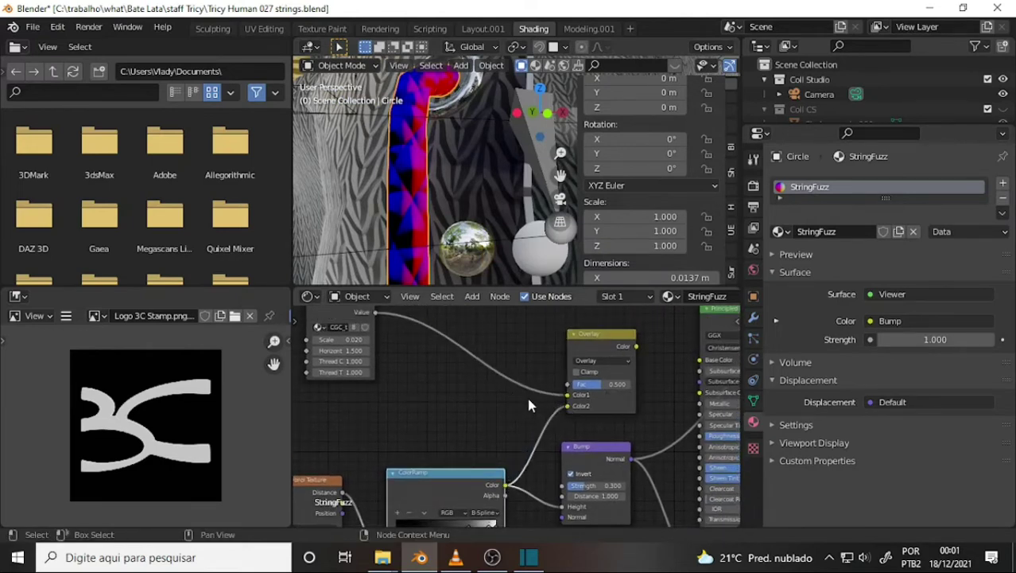
left_click_drag(567, 394, 465, 403)
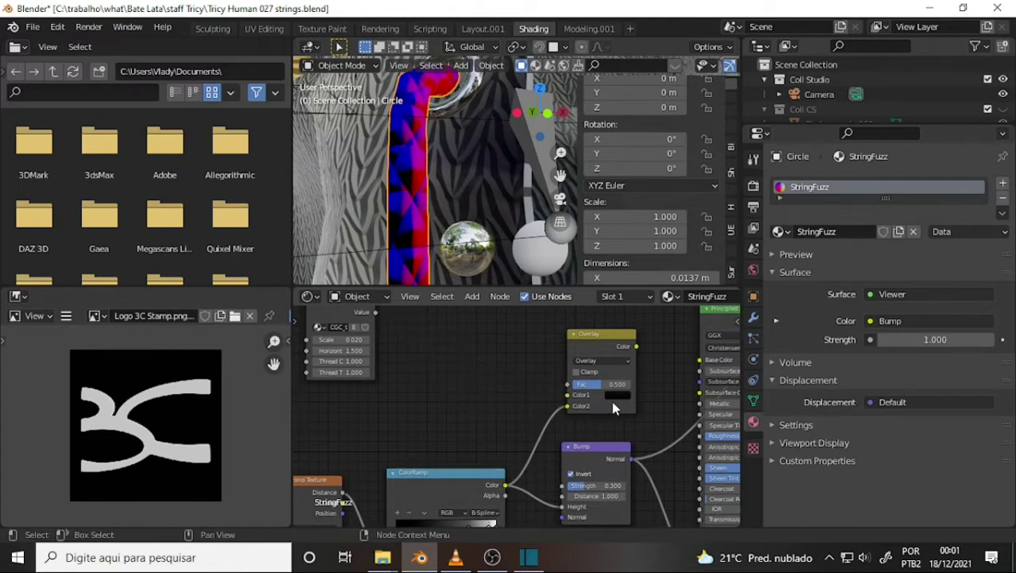
middle_click_drag(673, 384, 577, 403)
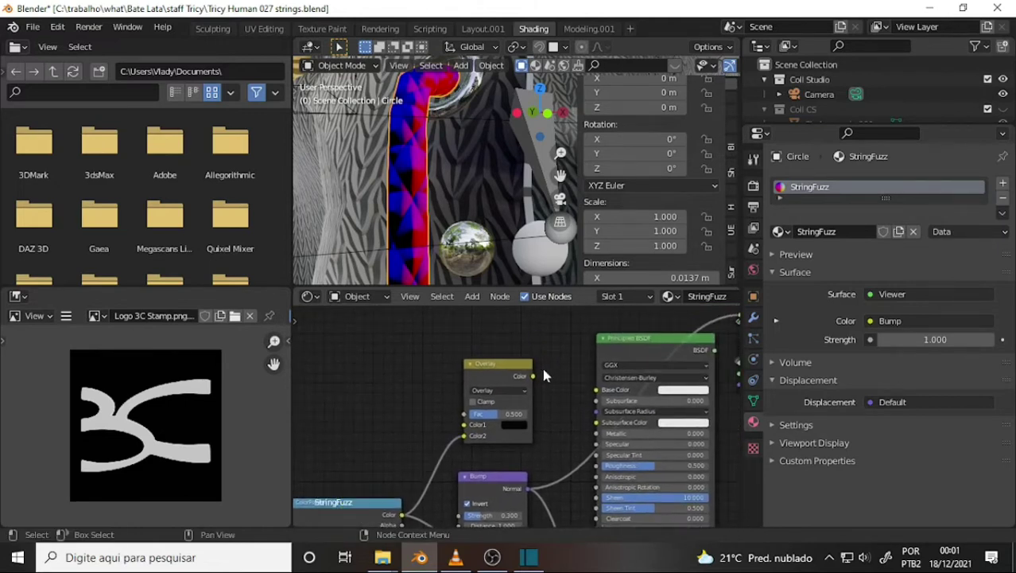
left_click_drag(532, 377, 596, 390)
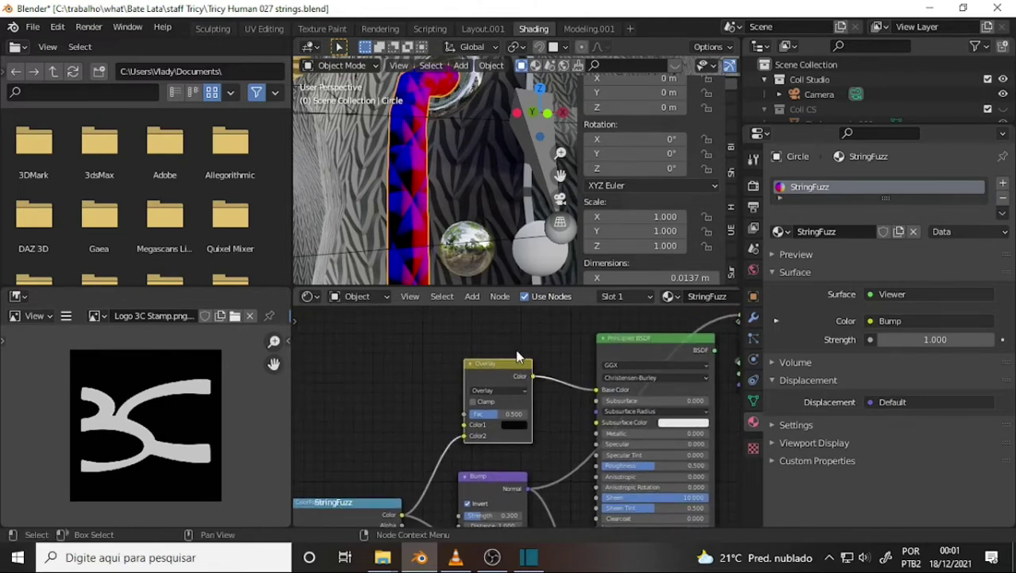
mouse_move(574, 339)
middle_mouse_down()
mouse_move(410, 309)
mouse_move(384, 375)
middle_mouse_up()
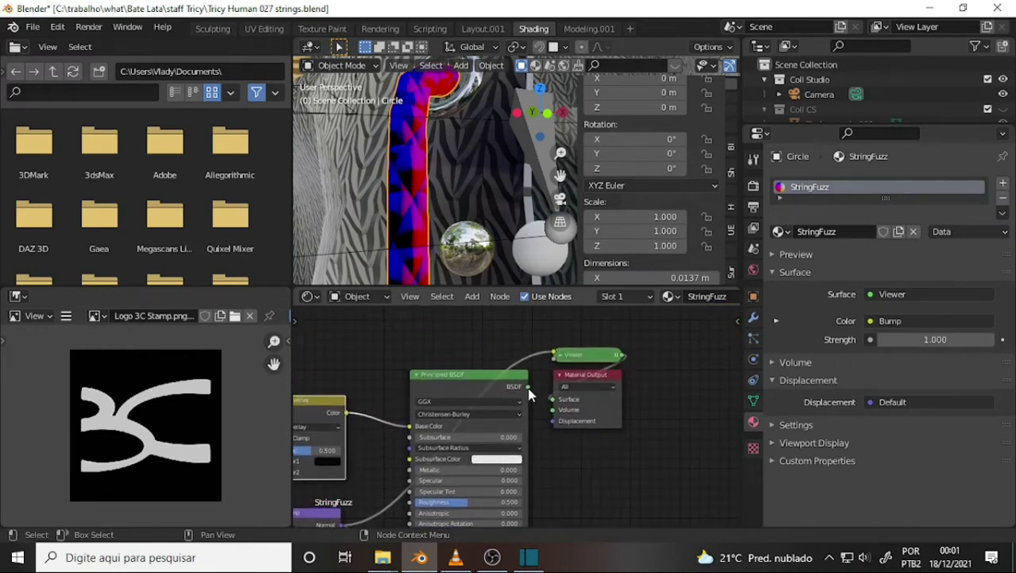
left_click_drag(526, 387, 553, 399)
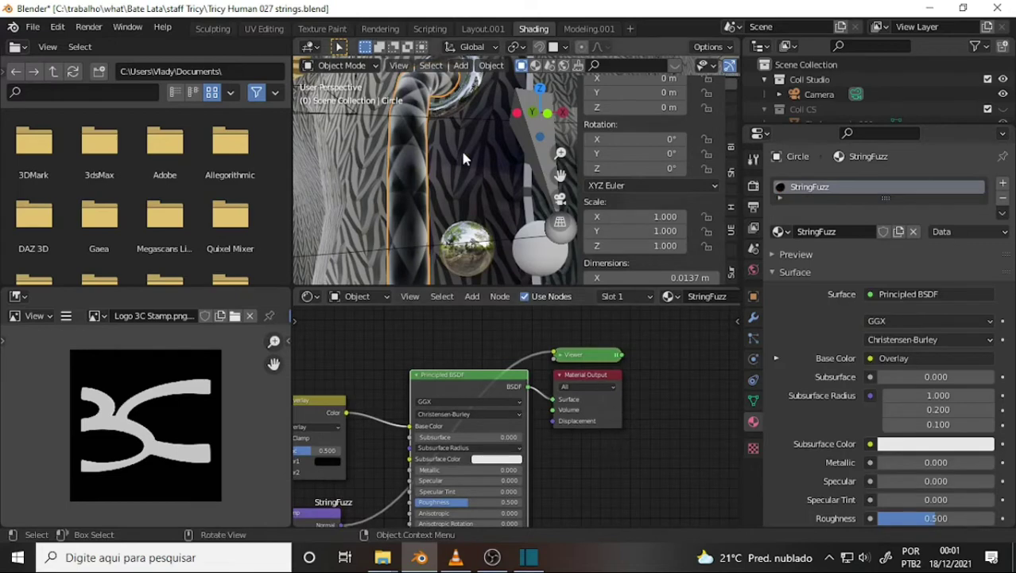
middle_click_drag(415, 326, 529, 288)
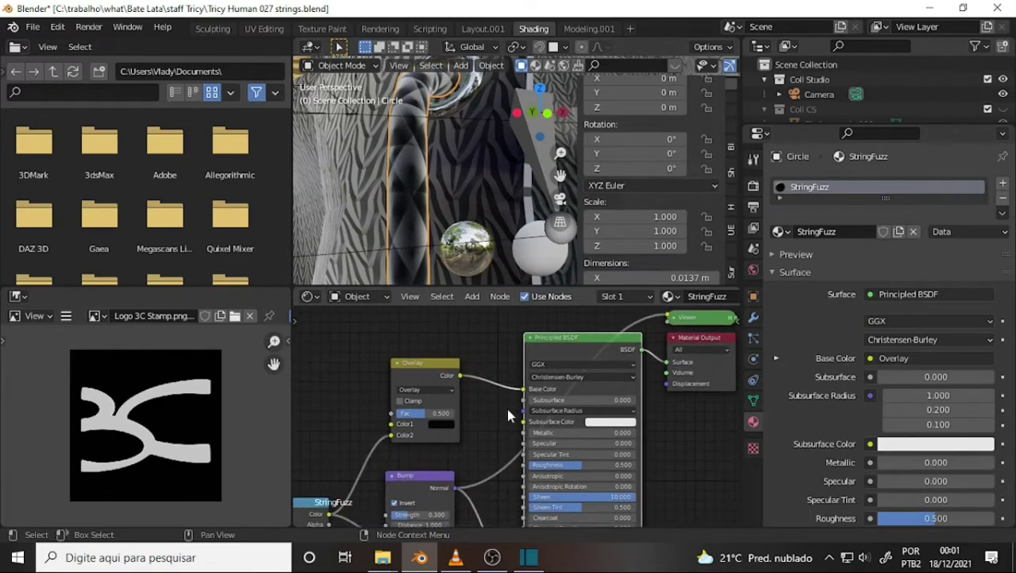
middle_click_drag(473, 179, 499, 172)
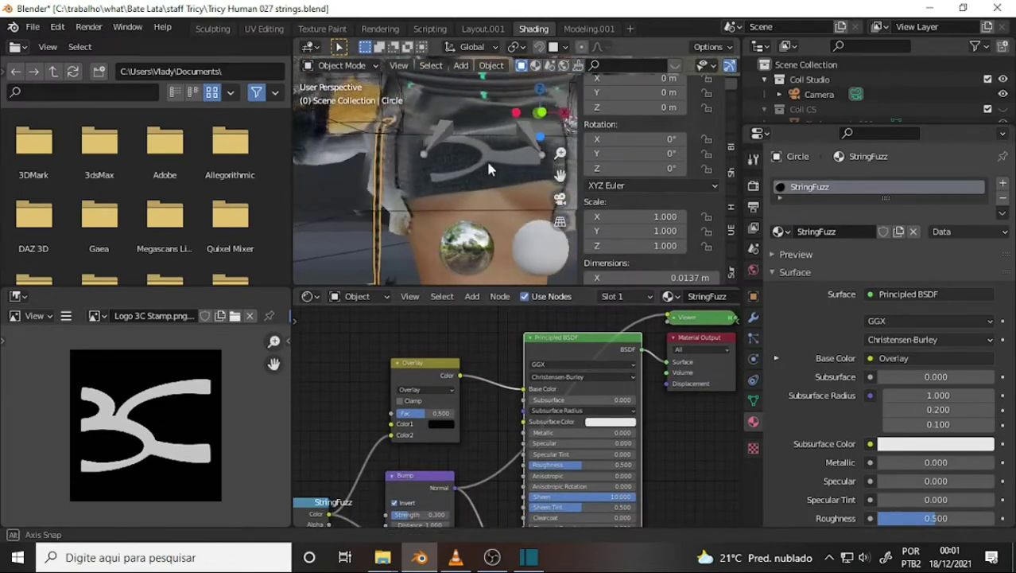
left_click(492, 183)
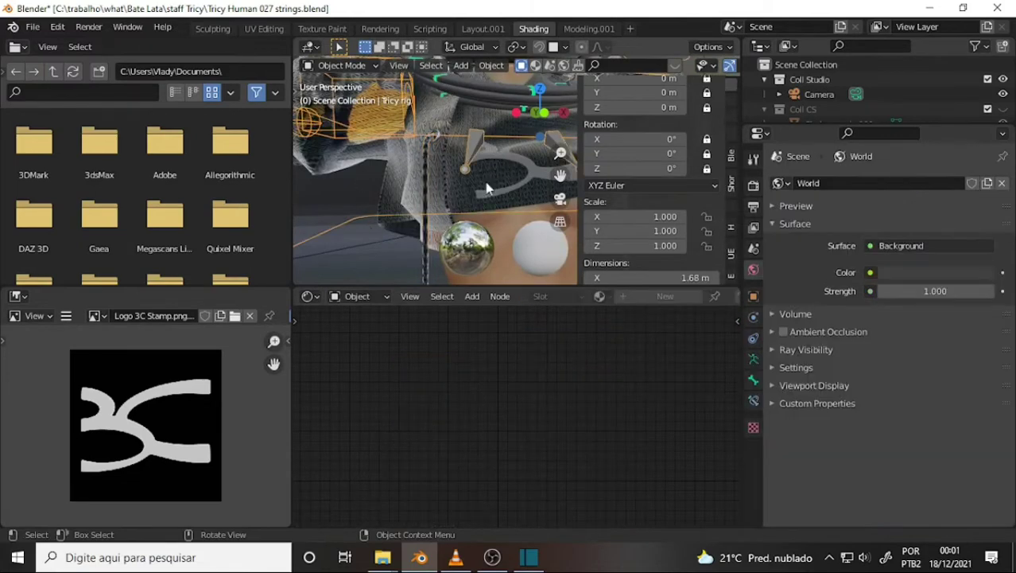
middle_click_drag(488, 188, 509, 168)
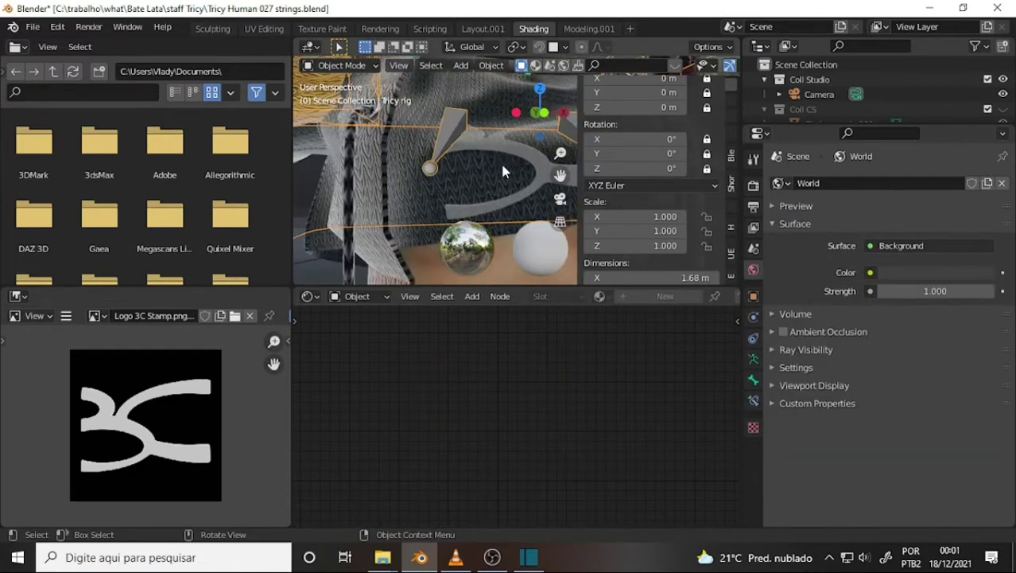
mouse_move(502, 171)
middle_mouse_down()
mouse_move(523, 173)
mouse_move(487, 186)
middle_mouse_up()
scroll(491, 187, "up", 2)
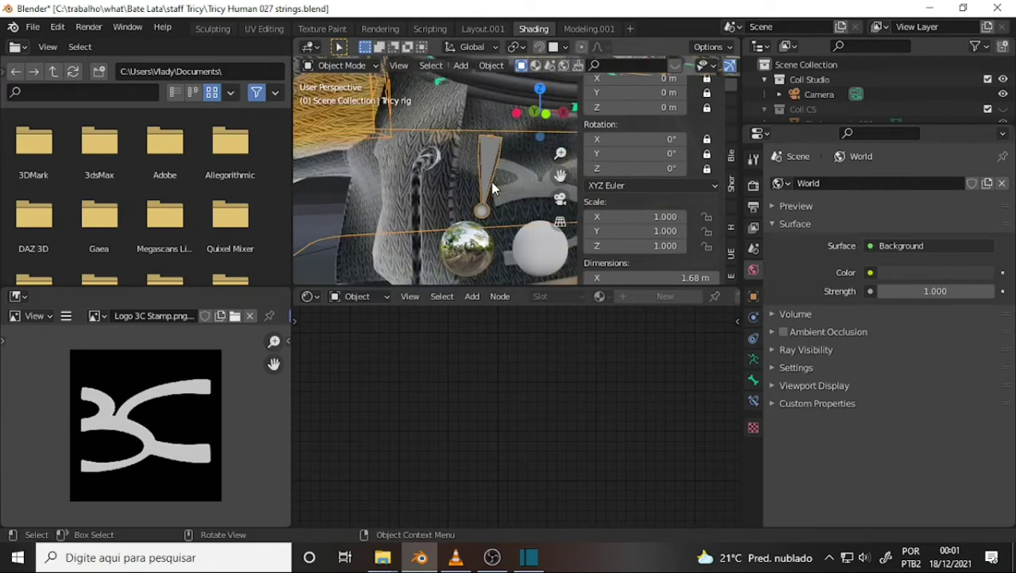
Select the string object Circle and lighten the Overlay node's Color1 slightly
left_click(415, 169)
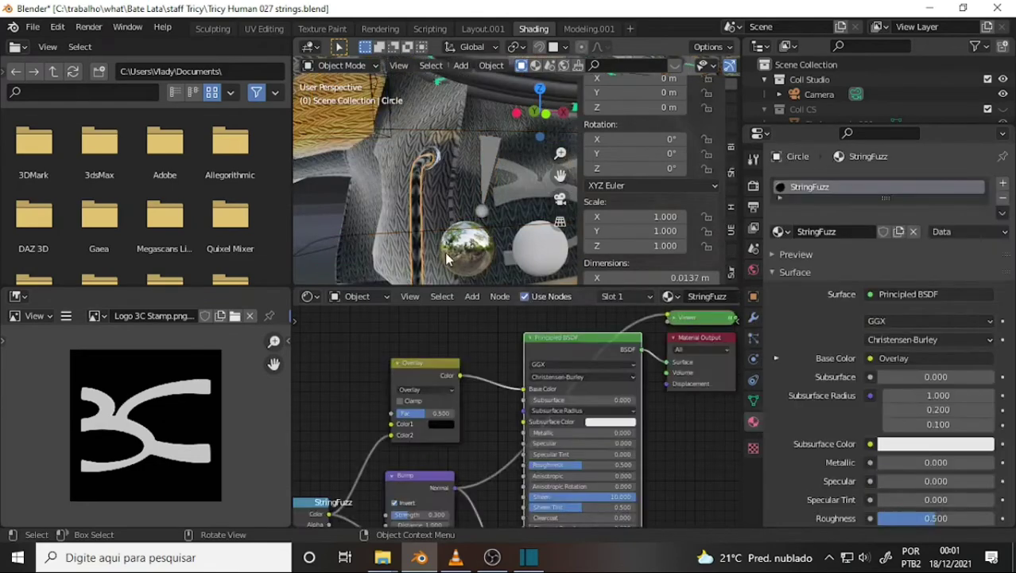
left_click(438, 423)
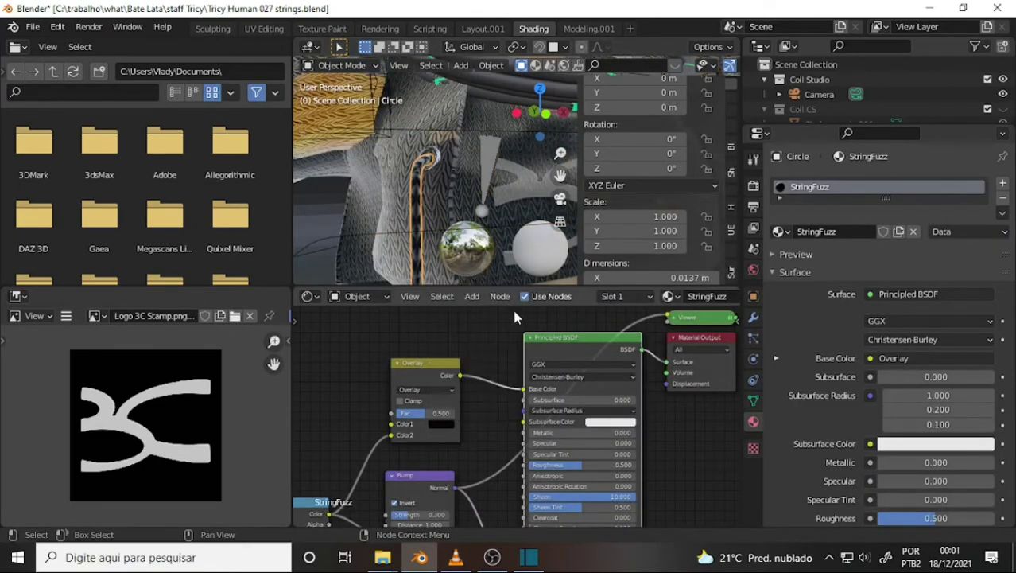
left_click(442, 432)
left_click(447, 431)
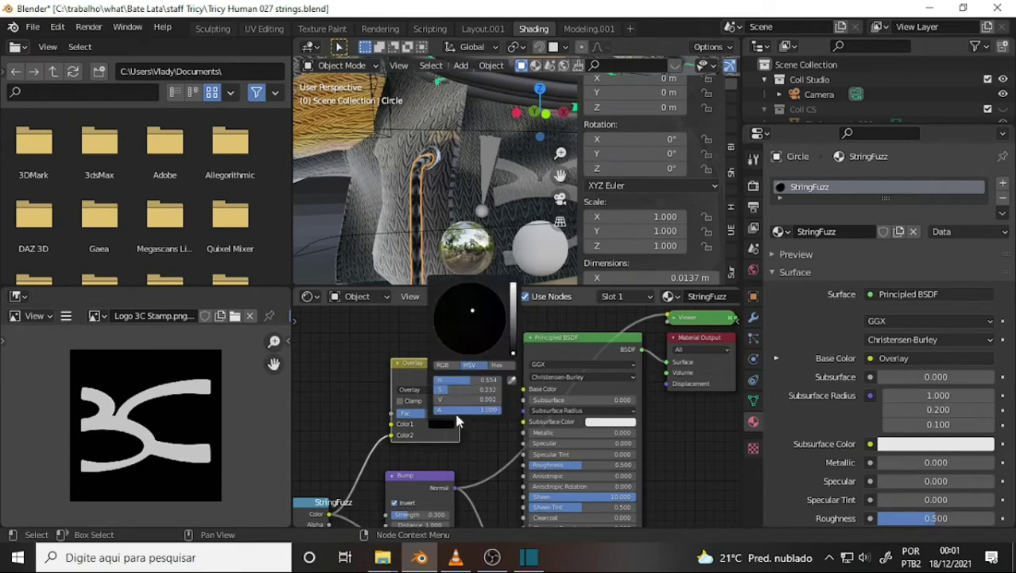
left_click_drag(516, 357, 513, 332)
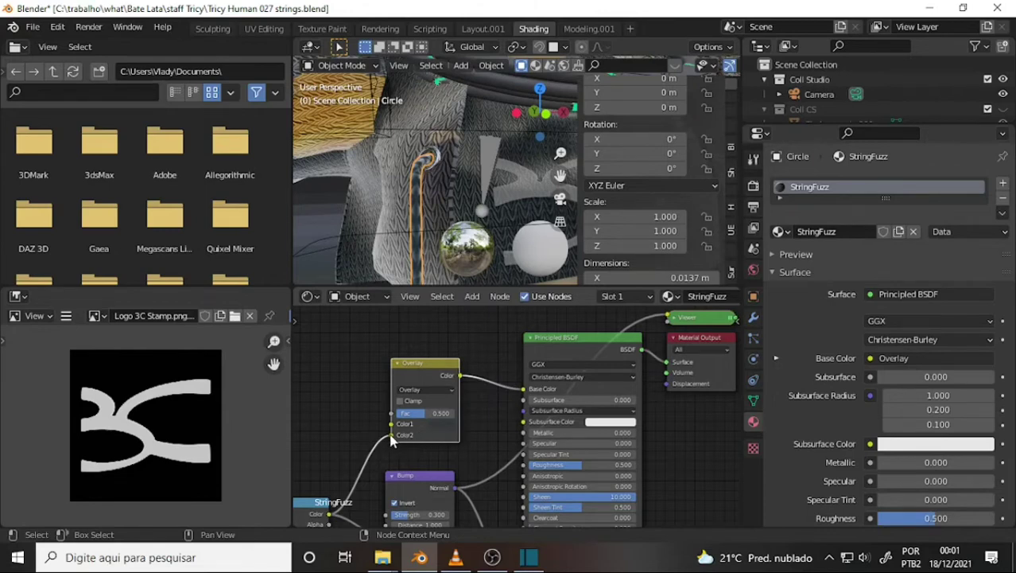
Set the Overlay Fac to 0.500 and settle Color1 at a dark blue-grey (V about 0.198)
left_click_drag(433, 413, 469, 412)
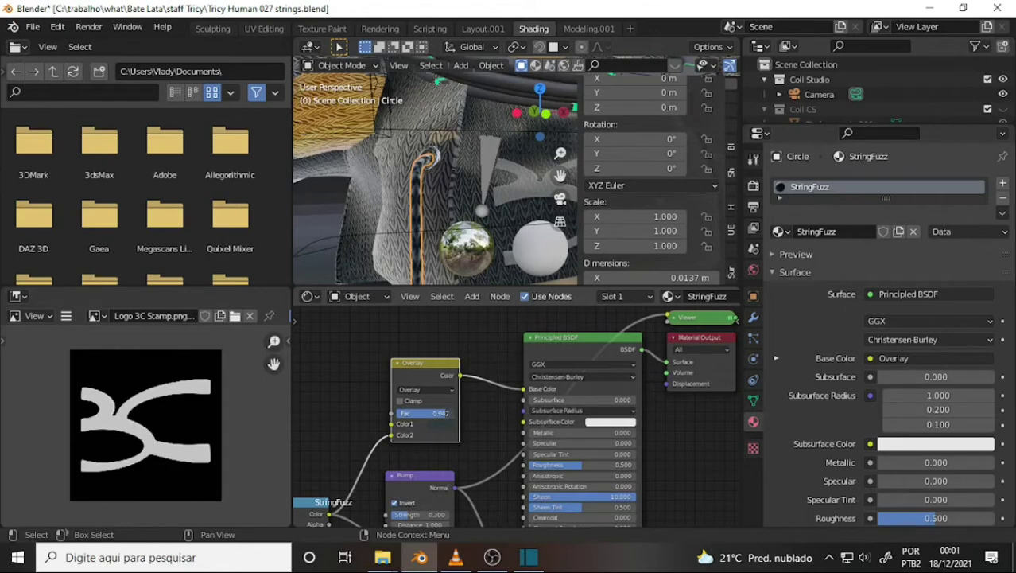
left_click(443, 413)
key("BackSpace")
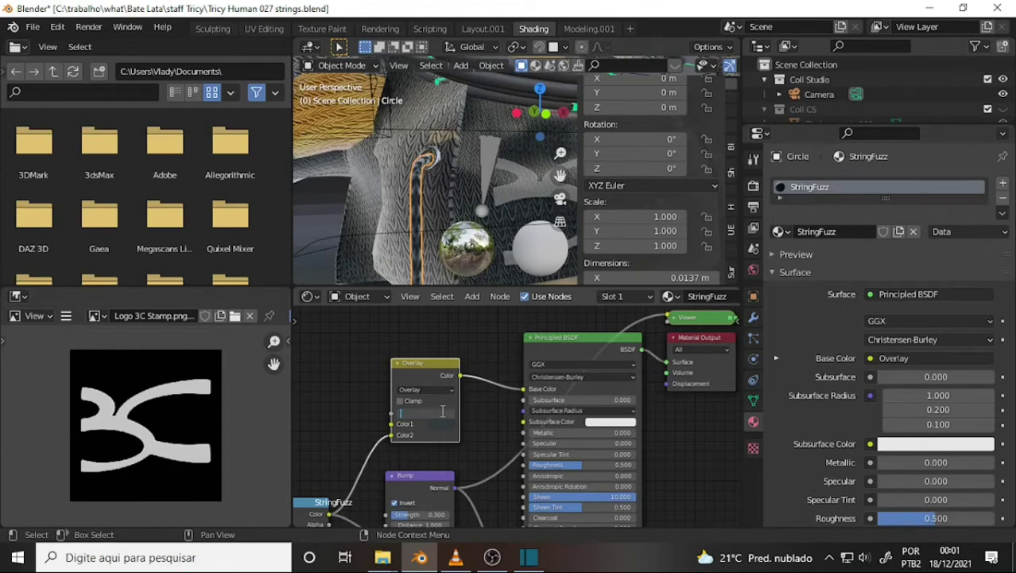
type("5")
key("Return")
left_click(446, 424)
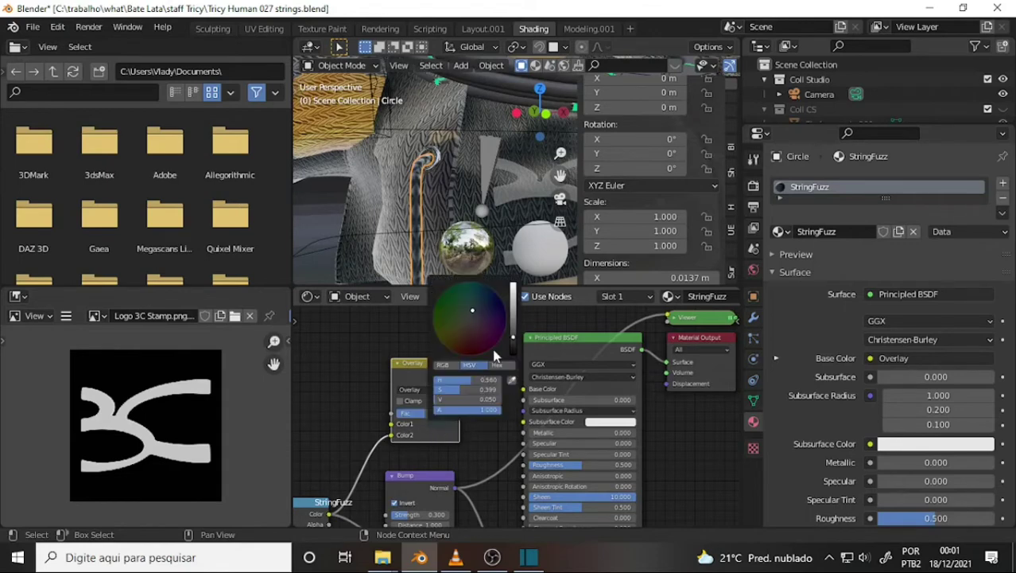
left_click_drag(516, 340, 513, 340)
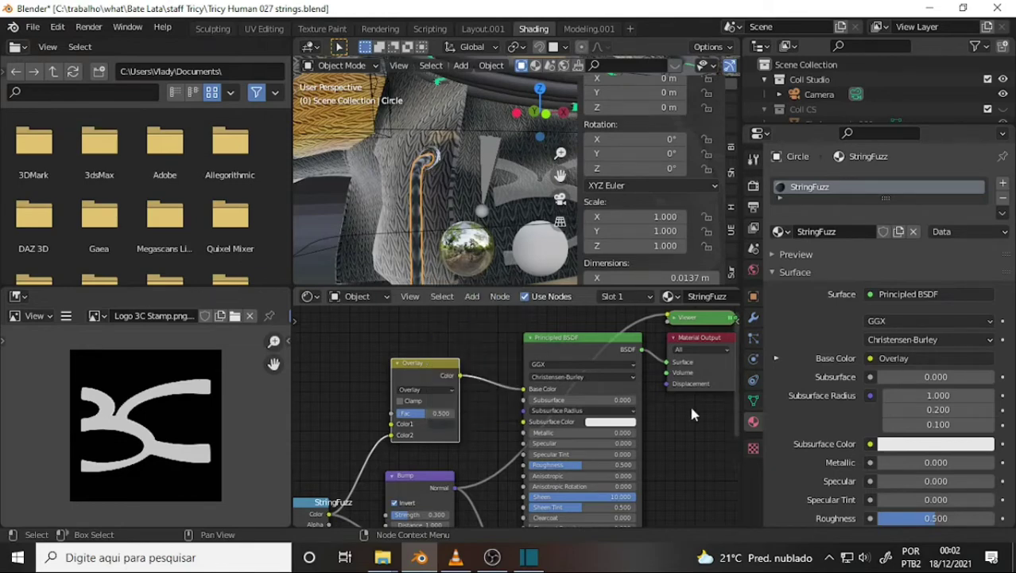
mouse_move(690, 411)
middle_mouse_down()
mouse_move(660, 475)
mouse_move(597, 333)
mouse_move(553, 388)
mouse_move(569, 409)
mouse_move(597, 386)
mouse_move(625, 472)
middle_mouse_up()
Delete the Viewer node and connect Bump Normal to Material Output Displacement
left_click(609, 346)
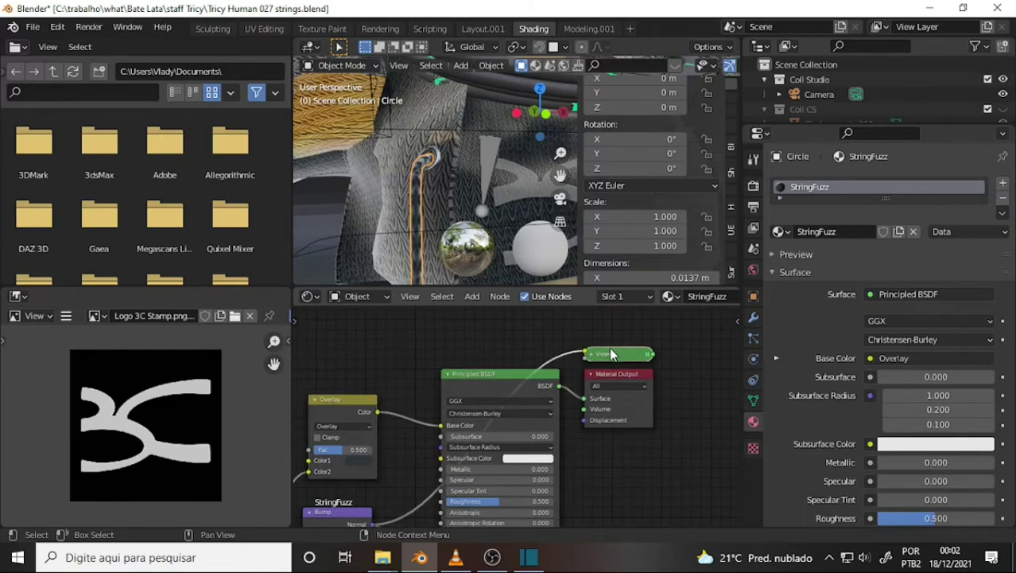
key("Delete")
middle_click_drag(651, 453, 649, 378)
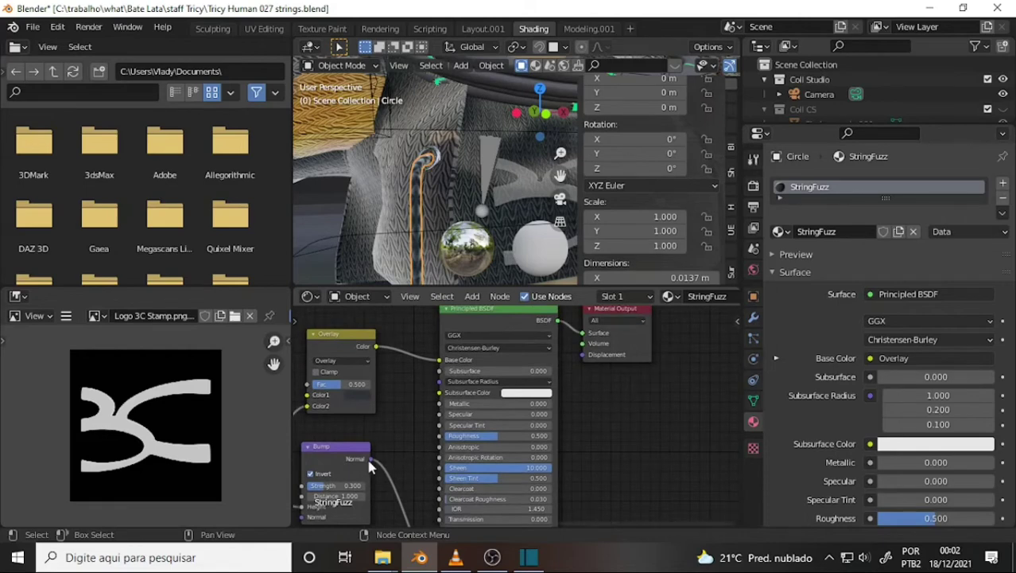
left_click_drag(370, 461, 583, 354)
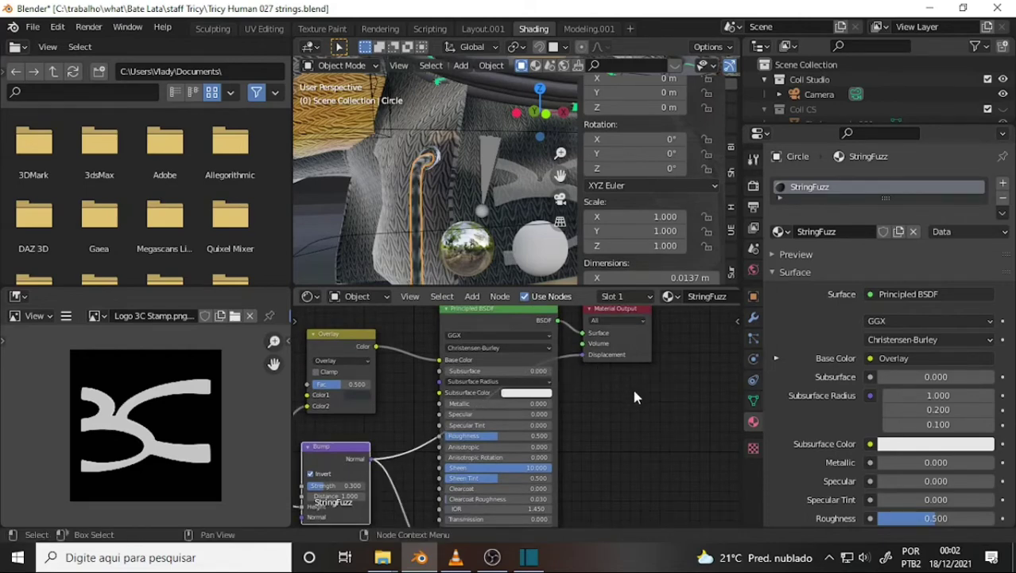
Enlarge the 3D viewport and orbit around the character to inspect the string's woven bump
middle_click_drag(461, 171, 489, 180)
scroll(448, 149, "down", 2)
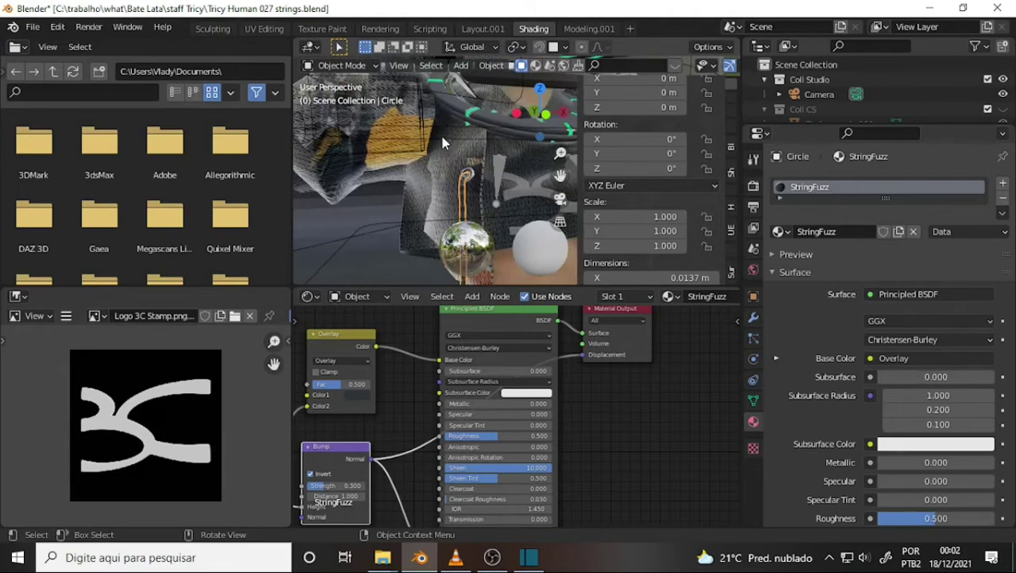
left_click_drag(570, 284, 569, 390)
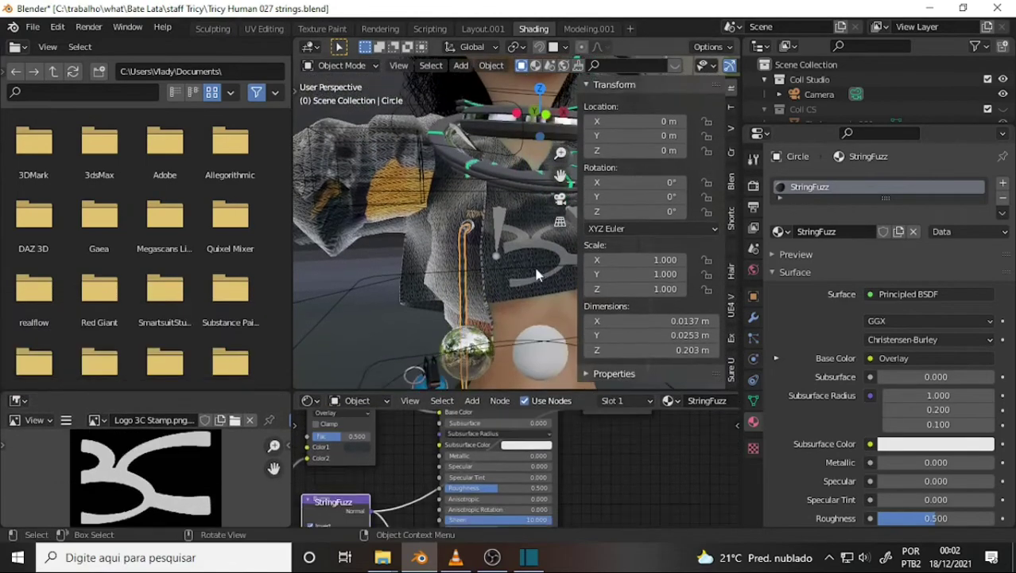
middle_click_drag(534, 263, 500, 233)
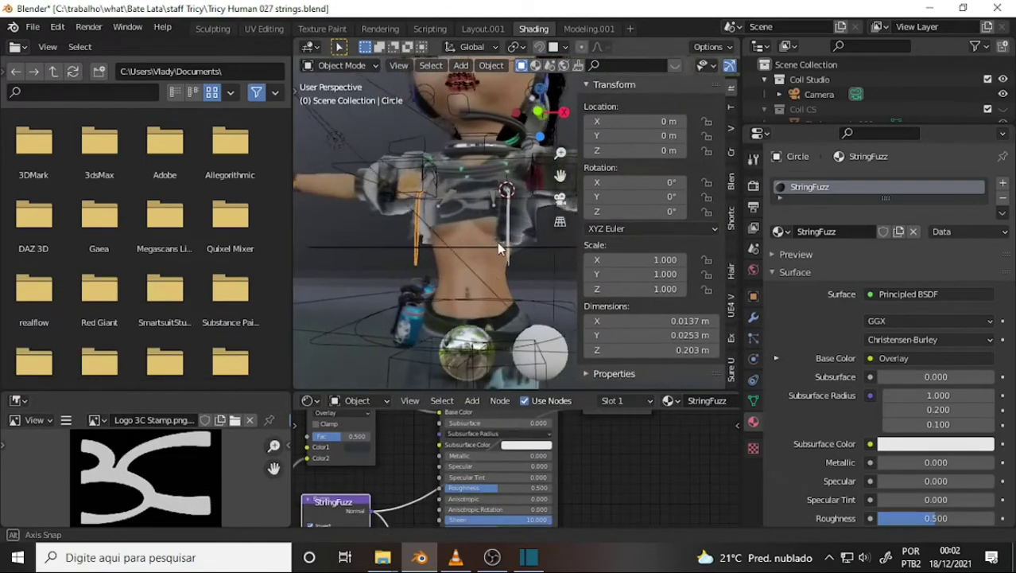
scroll(497, 224, "up", 3)
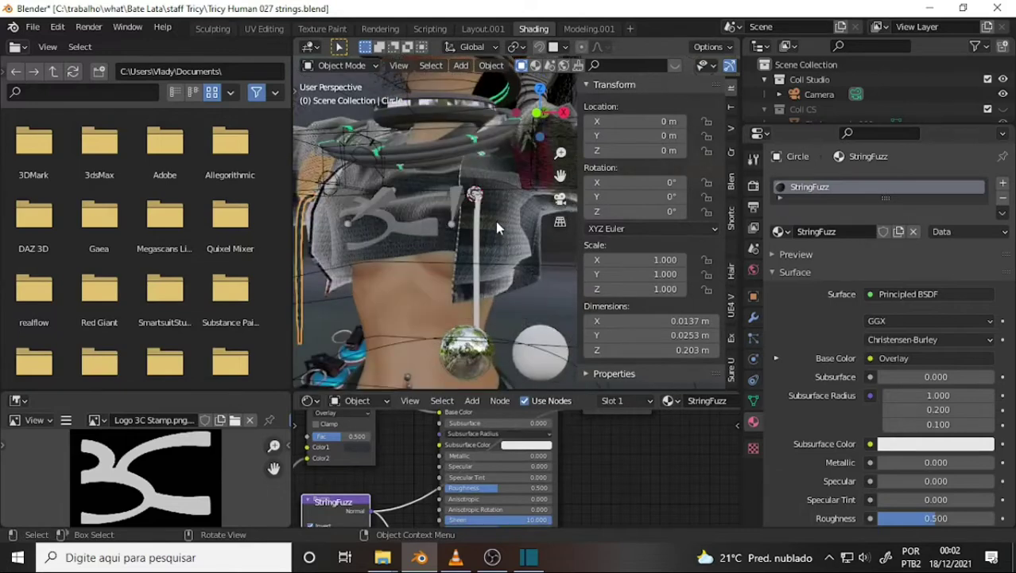
middle_click_drag(495, 221, 530, 225)
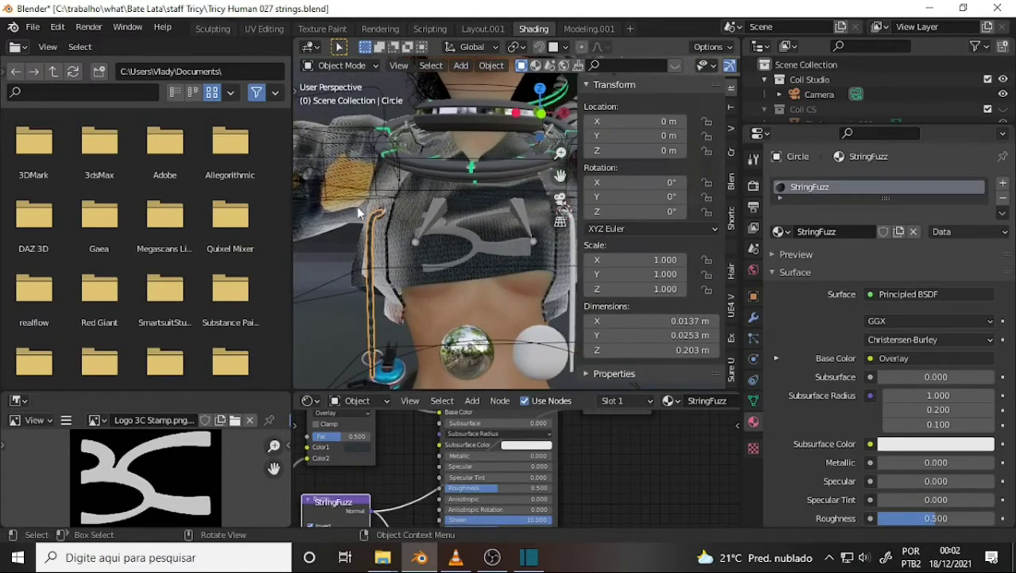
scroll(437, 212, "down", 2)
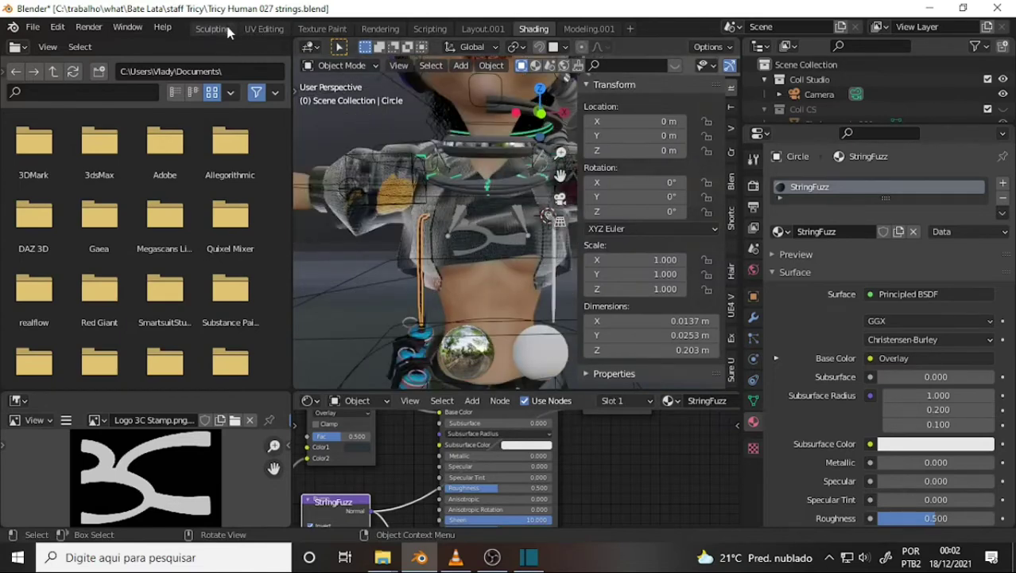
In the Modeling.001 workspace, show the whole character in object mode and select the Circle string
left_click(586, 30)
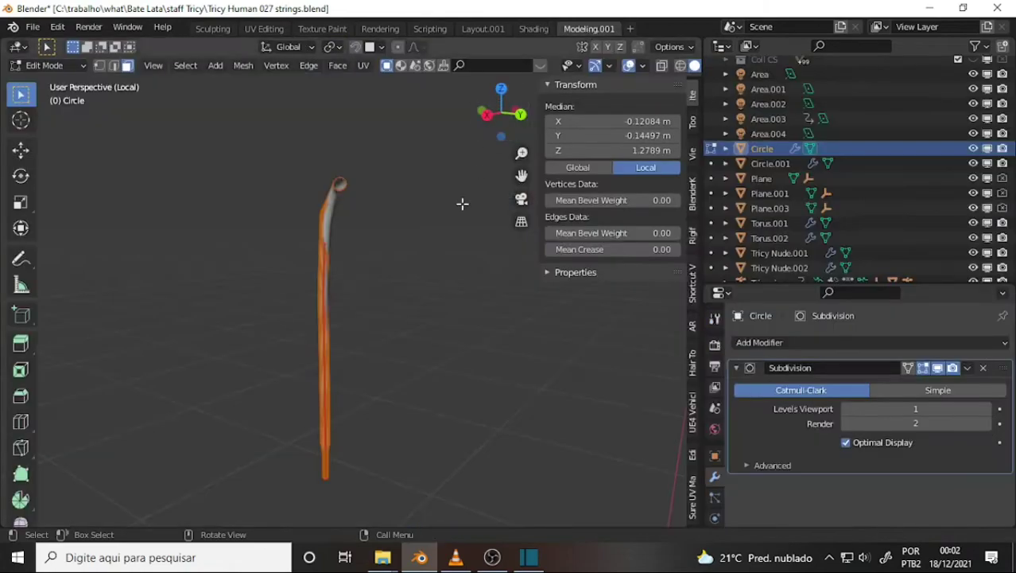
key("KP_Divide")
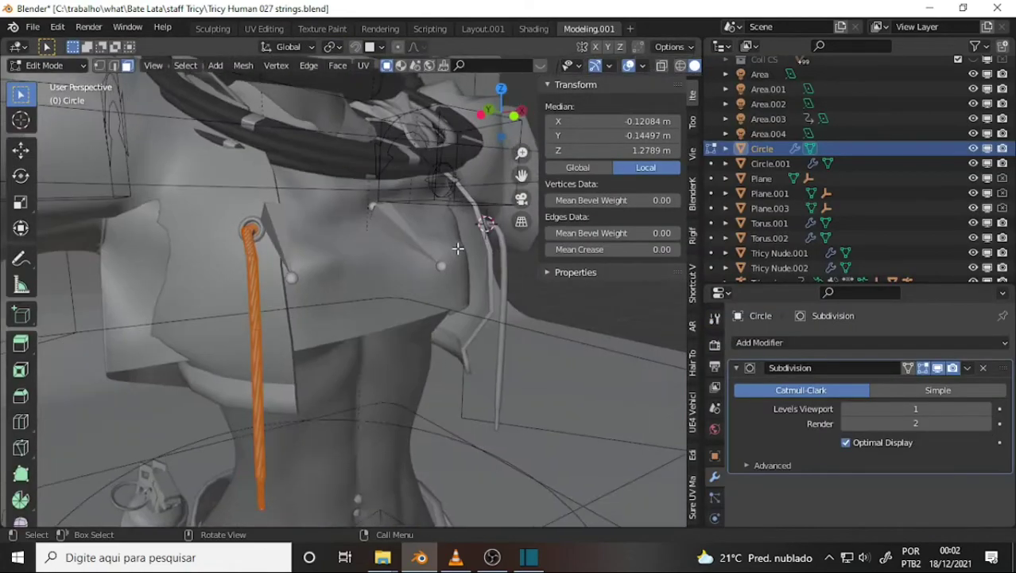
middle_click_drag(441, 277, 393, 277)
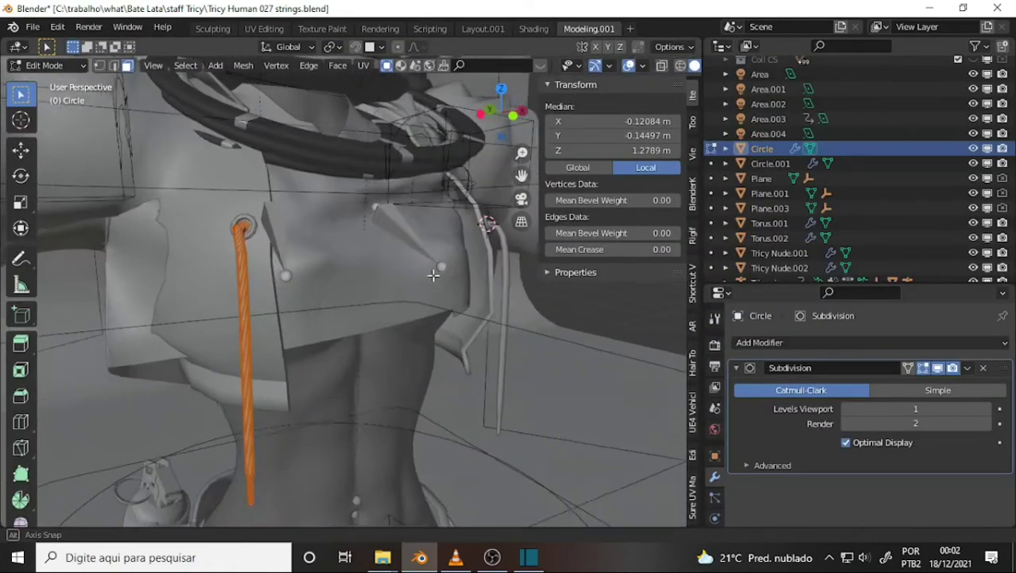
left_click(48, 65)
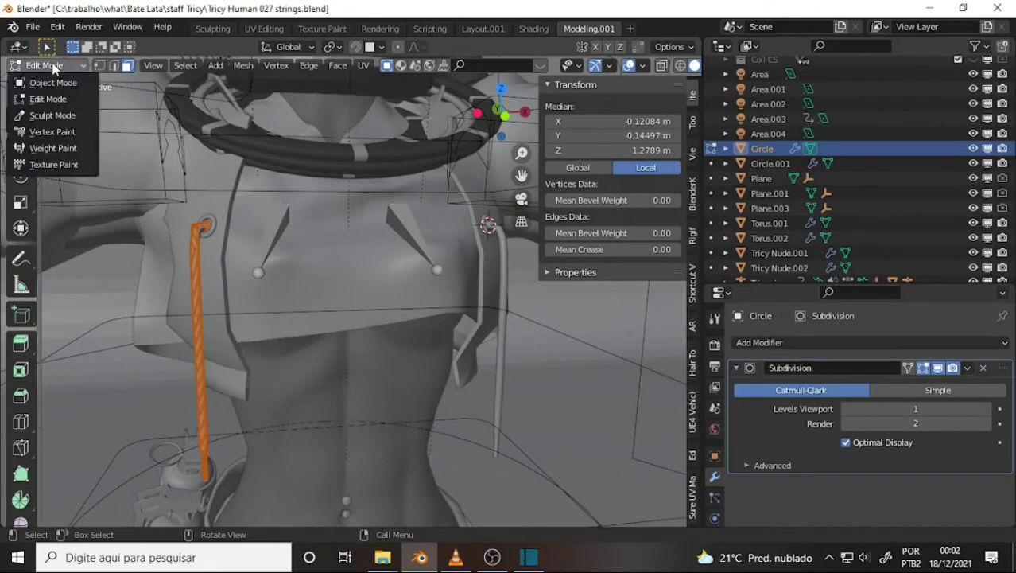
left_click(64, 84)
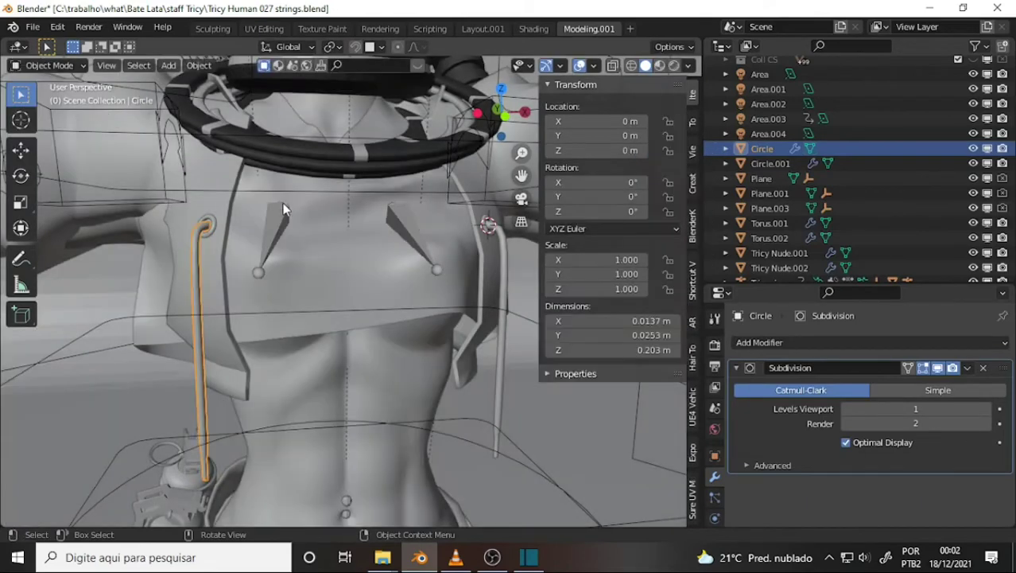
left_click(332, 255)
left_click(197, 249)
middle_click_drag(320, 260, 289, 262)
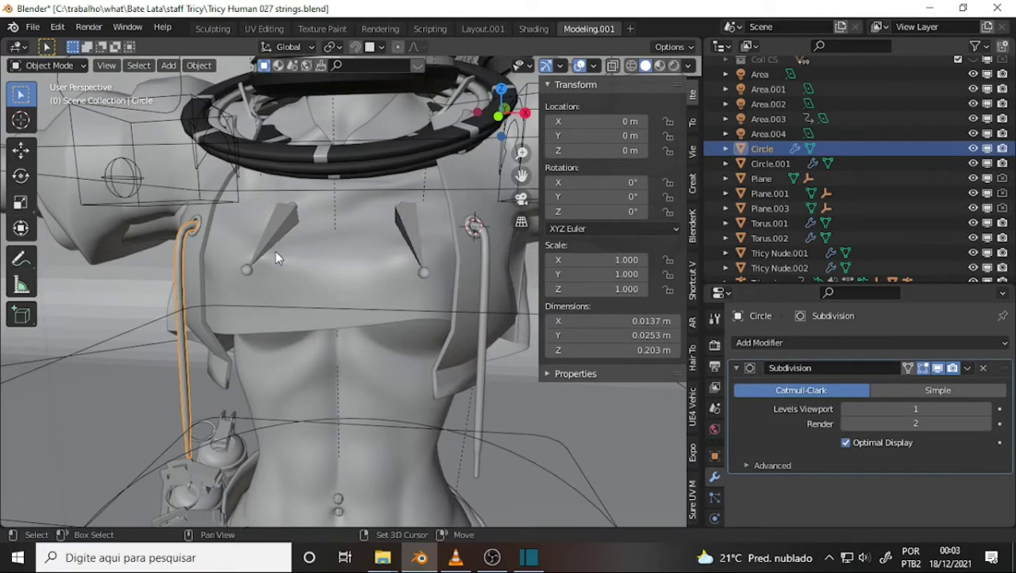
Duplicate the hoodie string and set the copy's X scale to -1 to mirror it
key("shift+d")
right_click(288, 276)
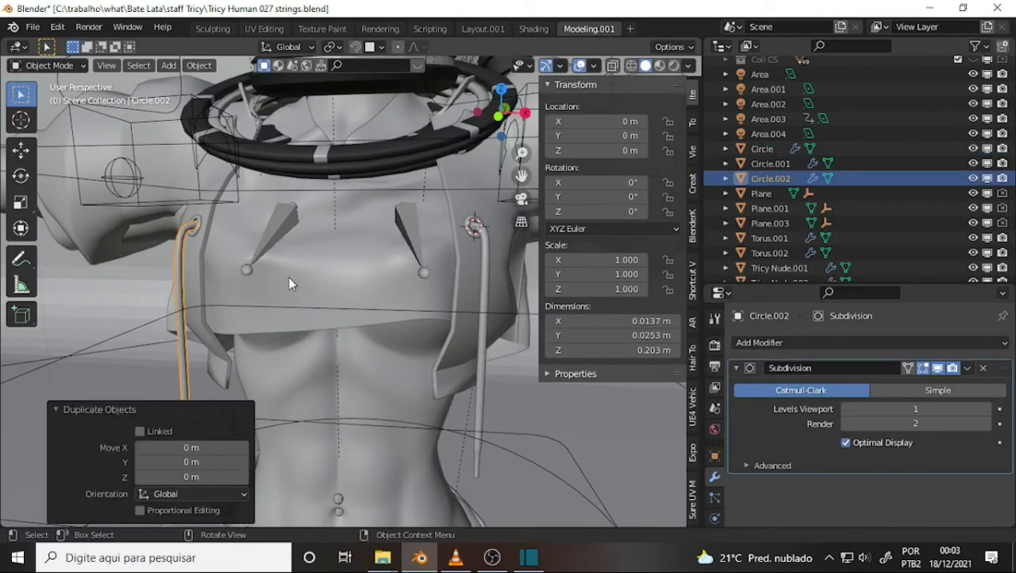
double_click(613, 260)
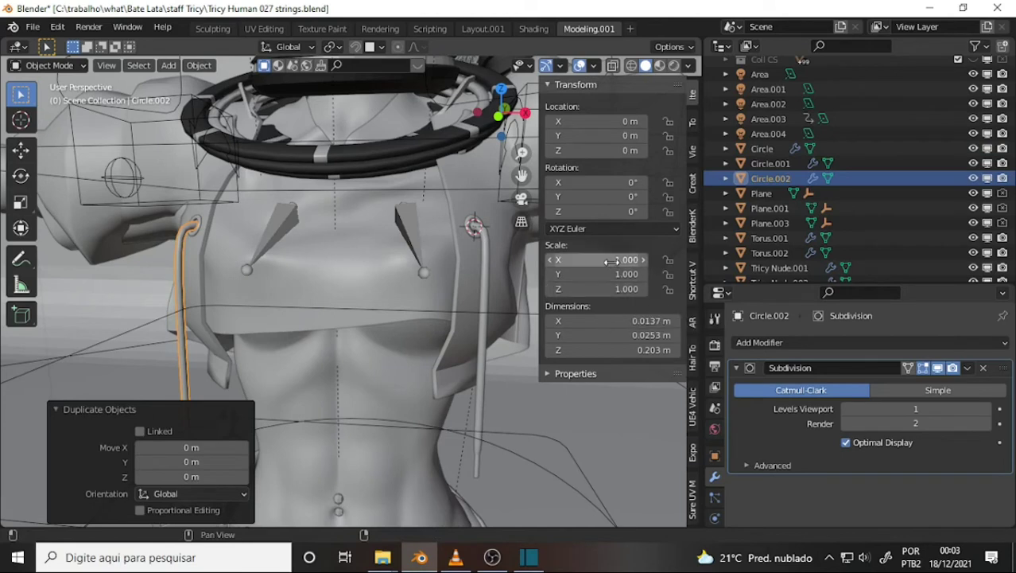
left_click(549, 261)
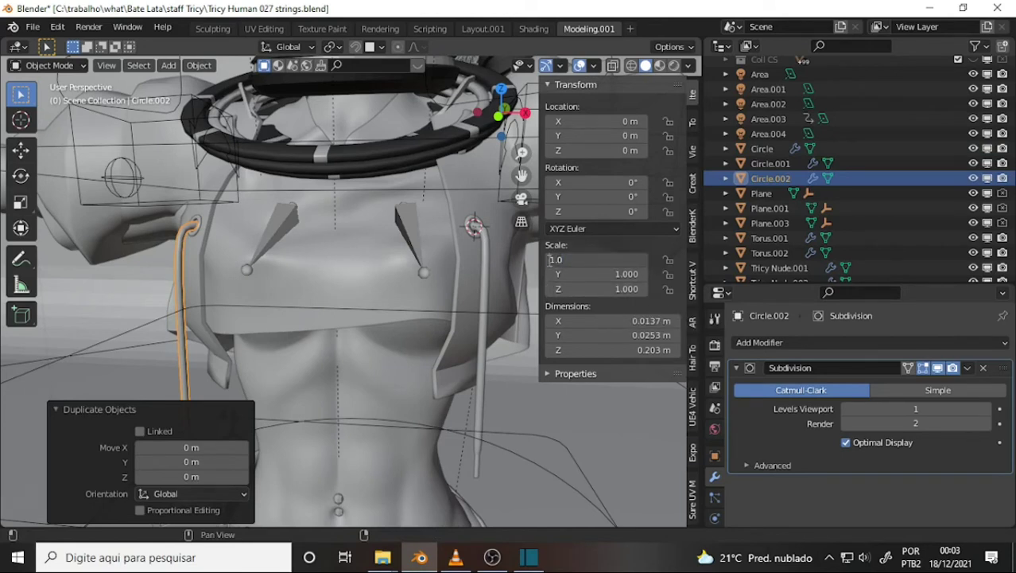
type("-")
key("Return")
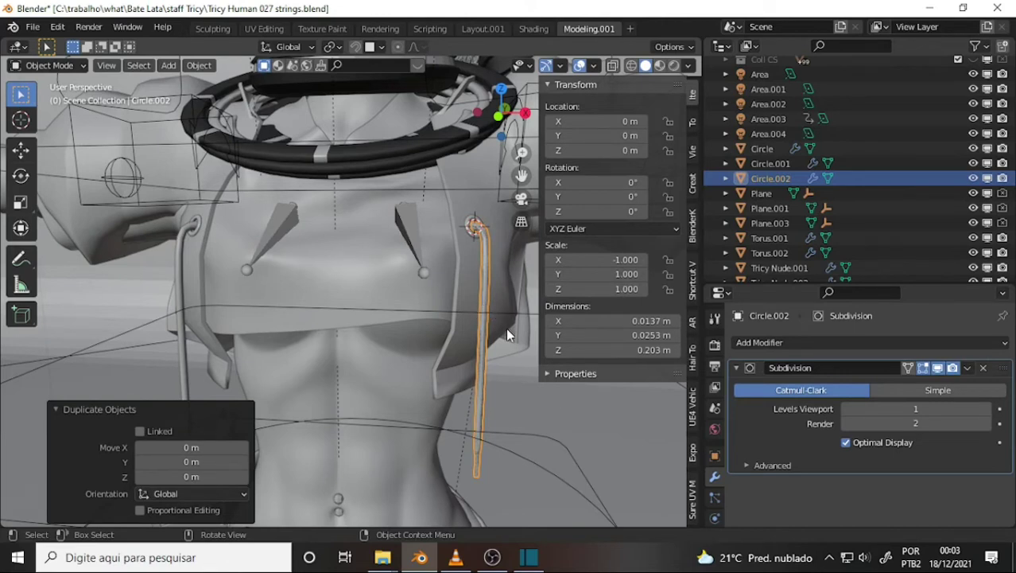
Delete the leftover Circle.001 object
left_click(486, 253)
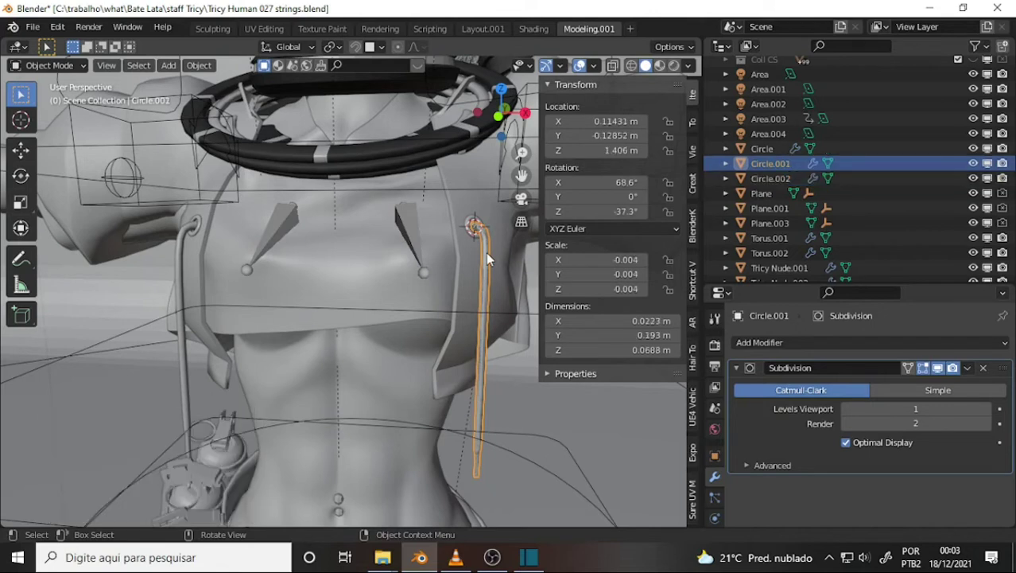
left_click(775, 181)
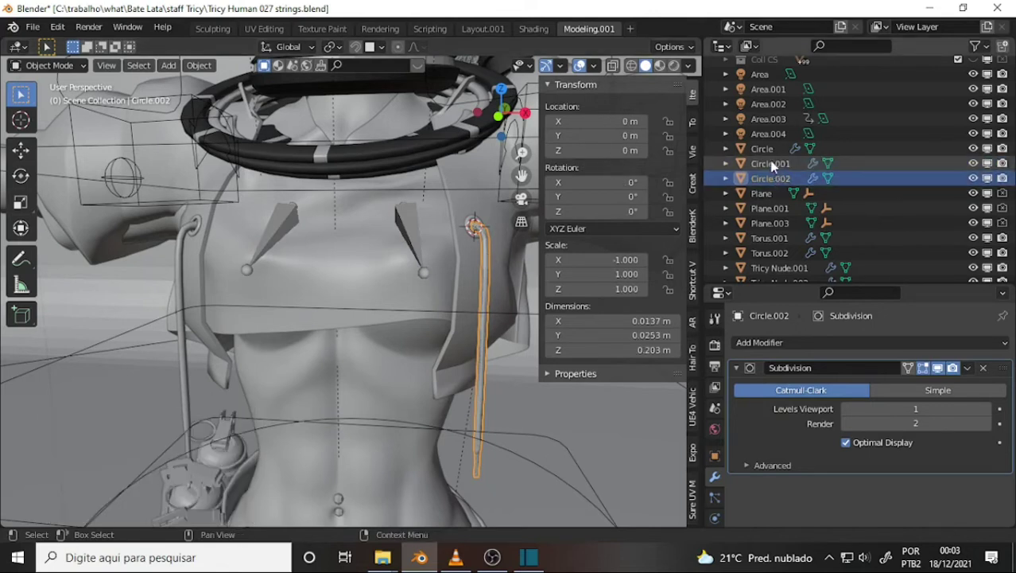
left_click(773, 164)
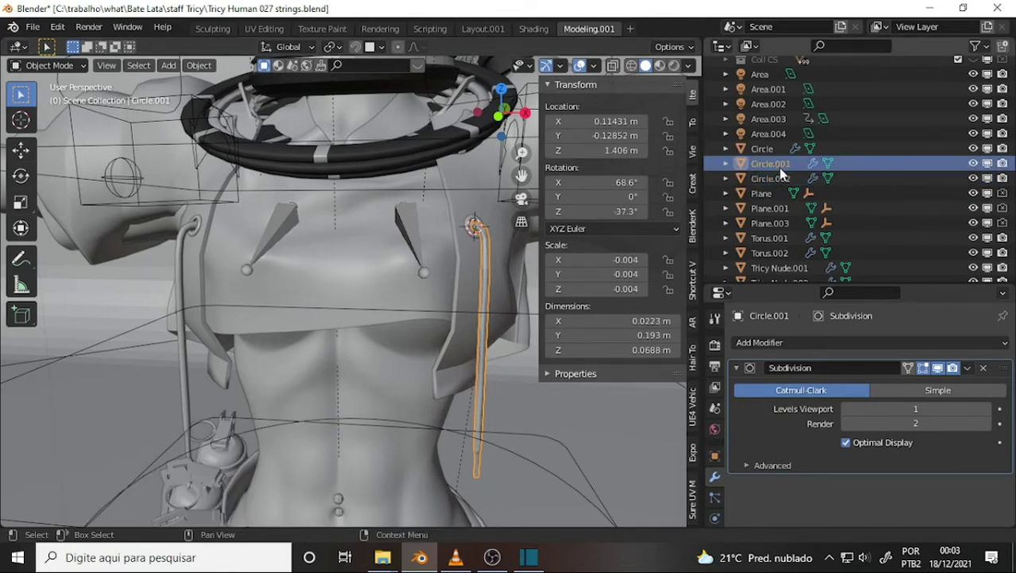
key("Delete")
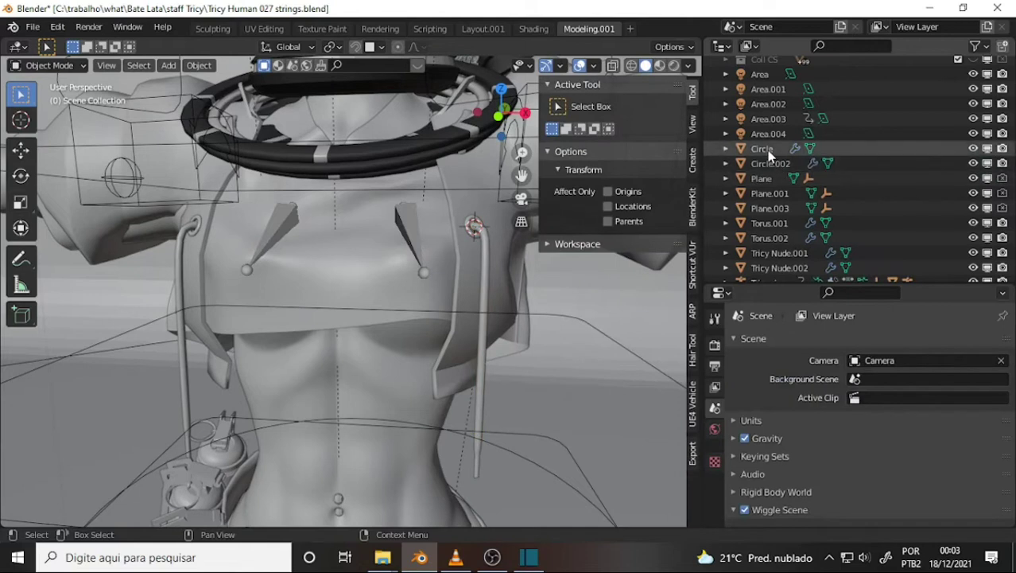
Rename the original Circle string to string.R in the Outliner
double_click(769, 155)
scroll(775, 148, "up", 1)
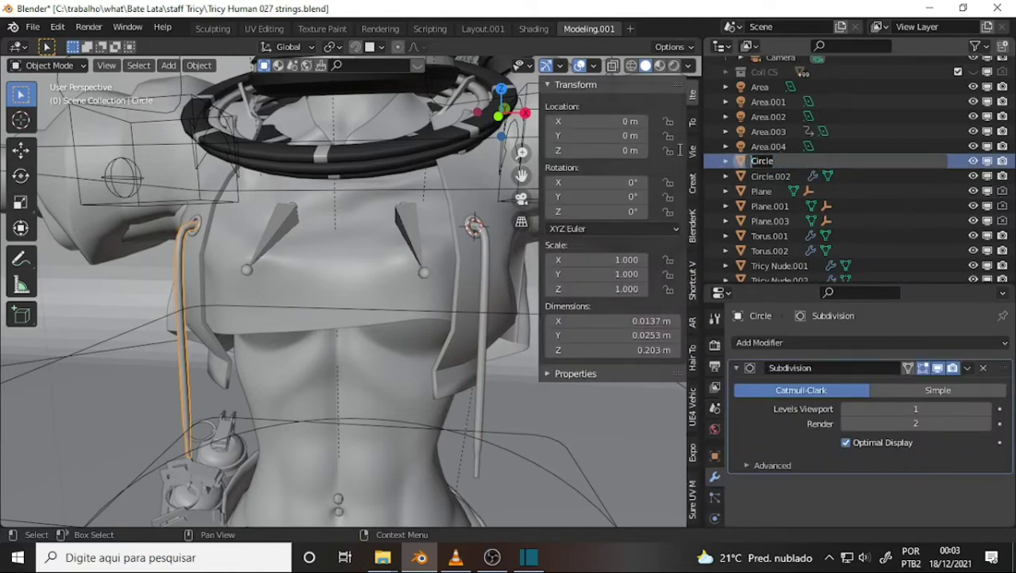
type("str")
type("ing.")
type(" R")
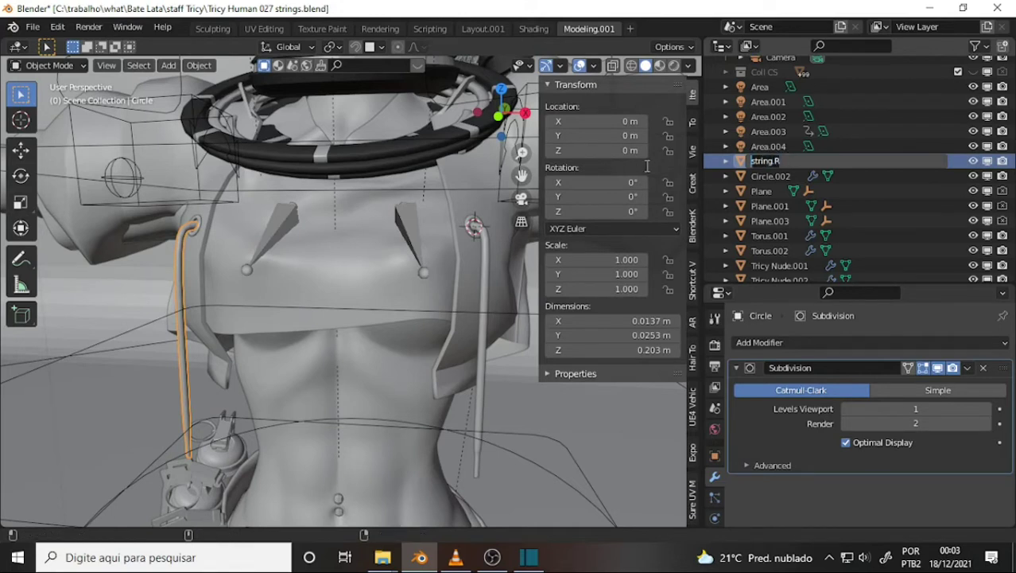
key("Return")
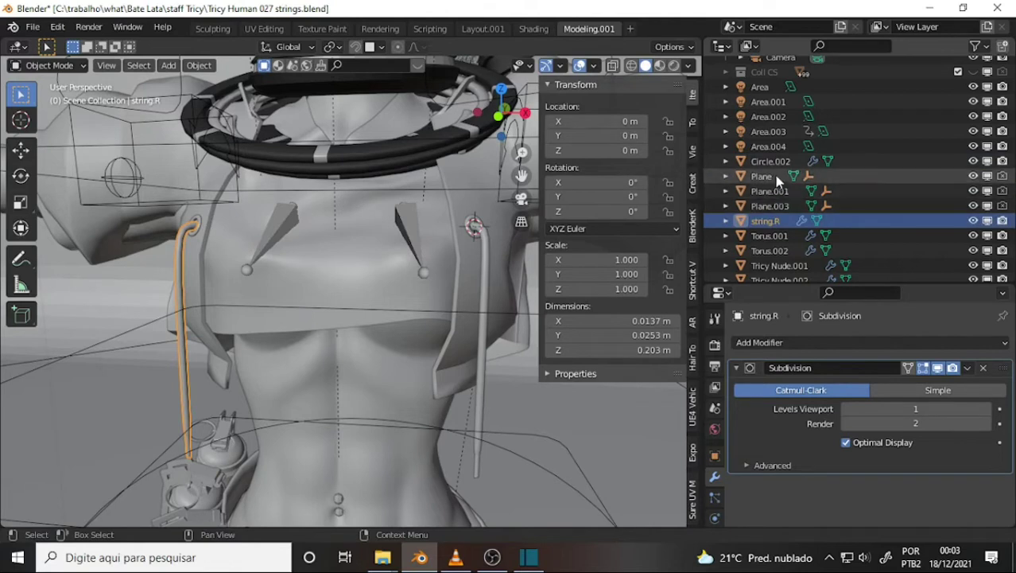
double_click(783, 161)
Name the mirrored copy Circle.002 string.L
type("string.R")
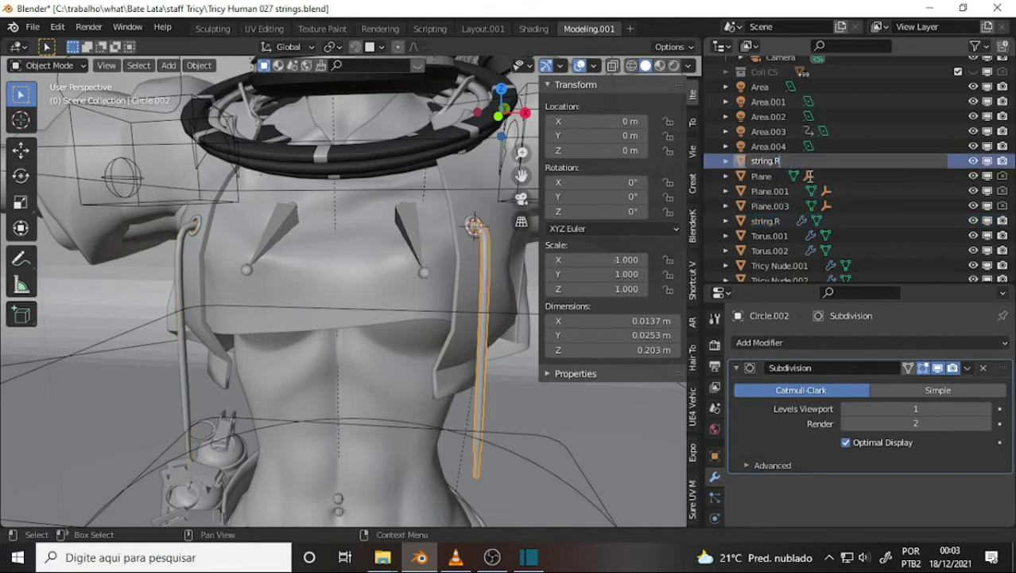
key("BackSpace")
type("L")
key("Return")
Orbit and zoom around the torso, then look through the scene camera
scroll(423, 232, "down", 3)
mouse_move(421, 228)
middle_mouse_down()
mouse_move(411, 227)
mouse_move(446, 214)
middle_mouse_up()
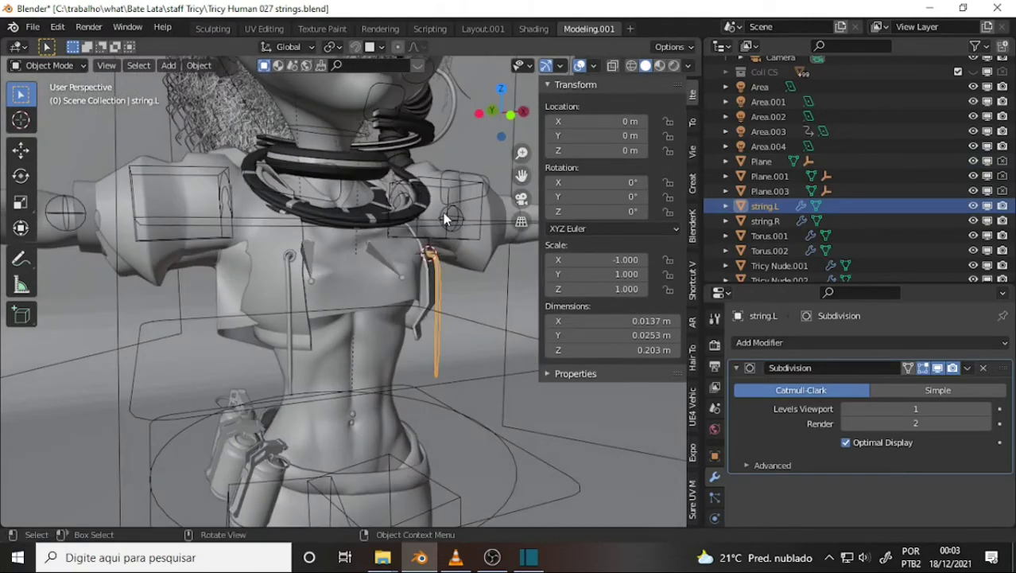
scroll(445, 219, "up", 2)
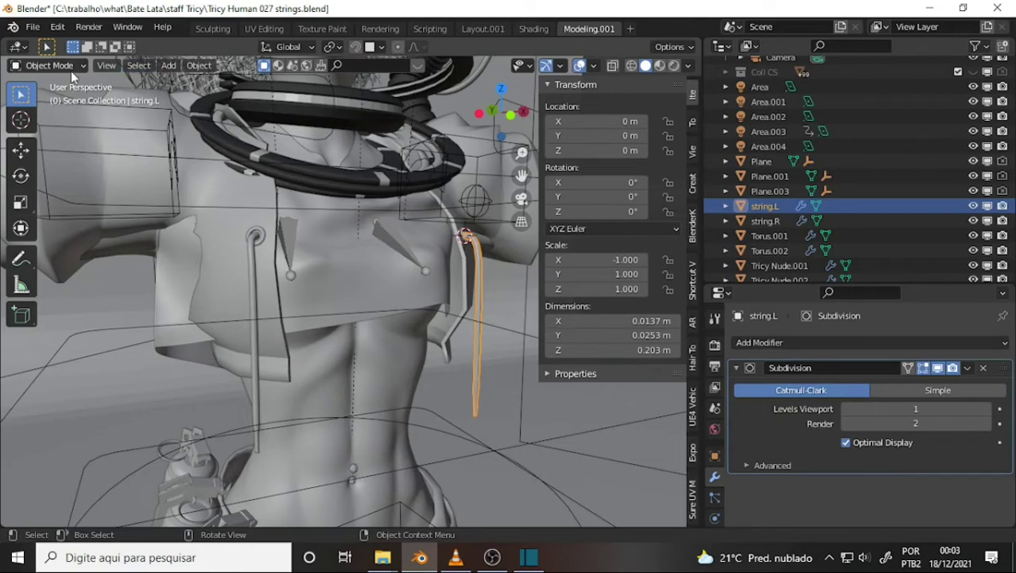
scroll(281, 145, "down", 5)
scroll(336, 153, "up", 3)
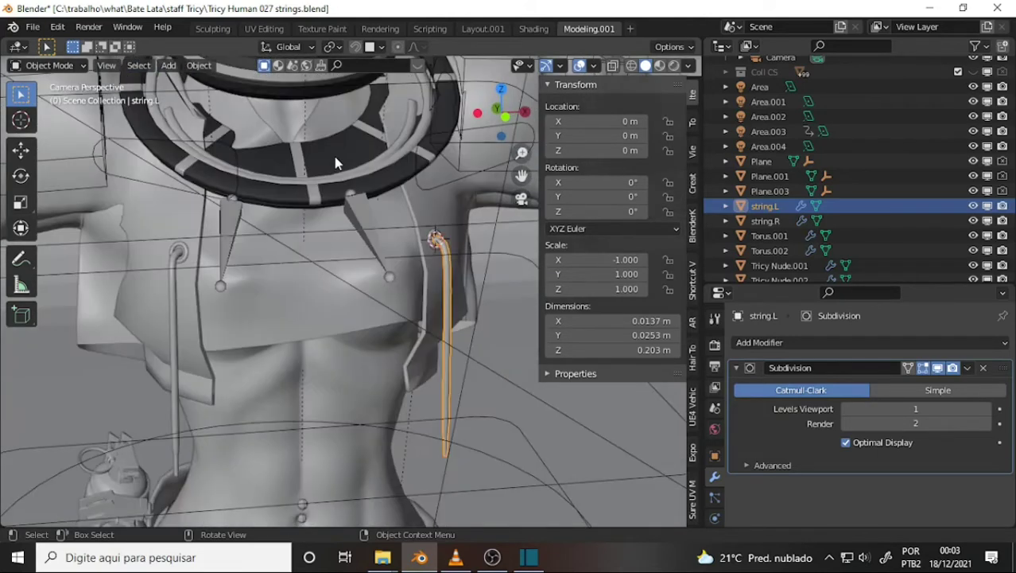
key("KP_0")
scroll(335, 153, "up", 1)
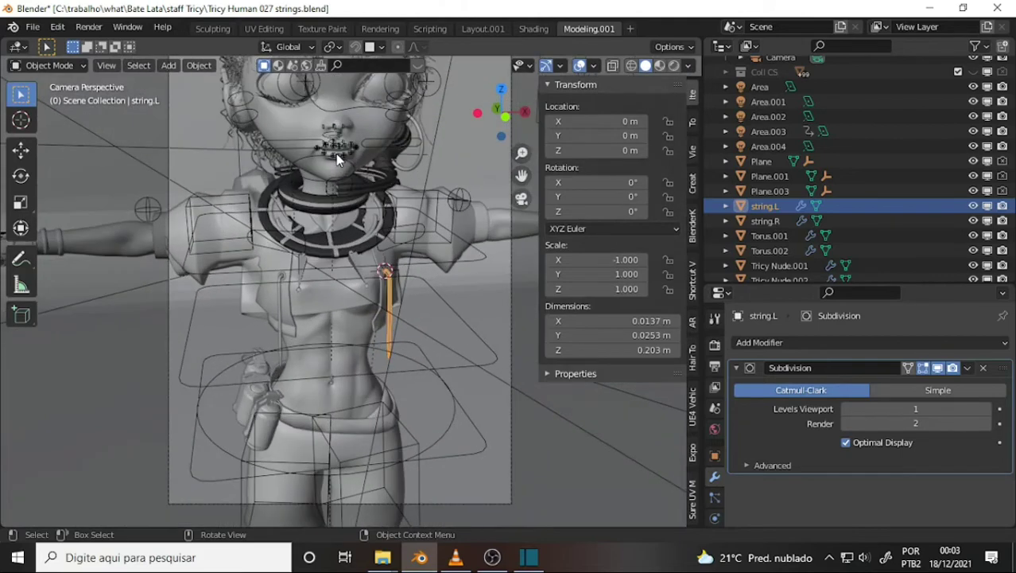
Render the camera view as an image, then bring OBS Studio to the front
left_click(88, 28)
left_click(111, 46)
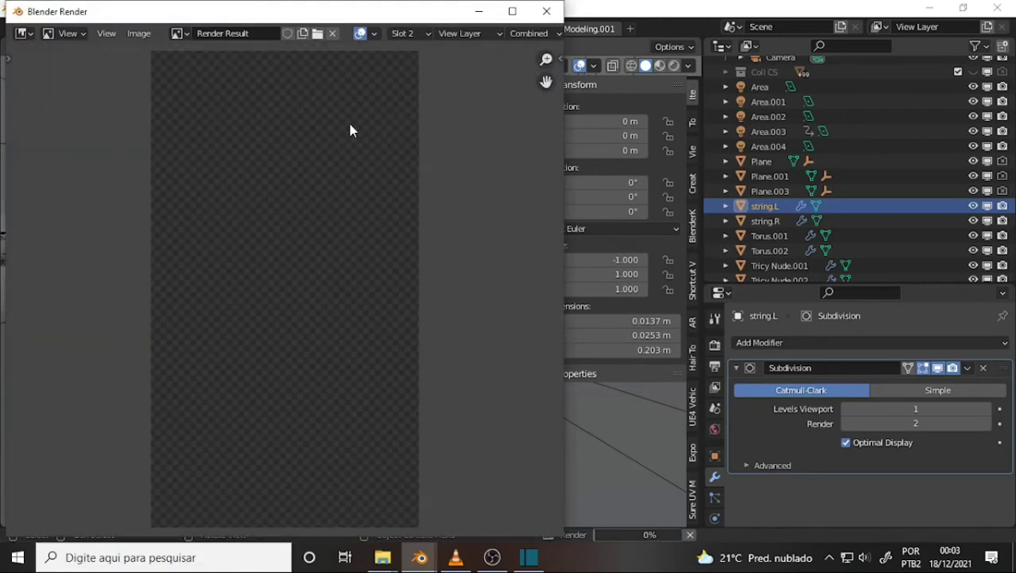
left_click(496, 561)
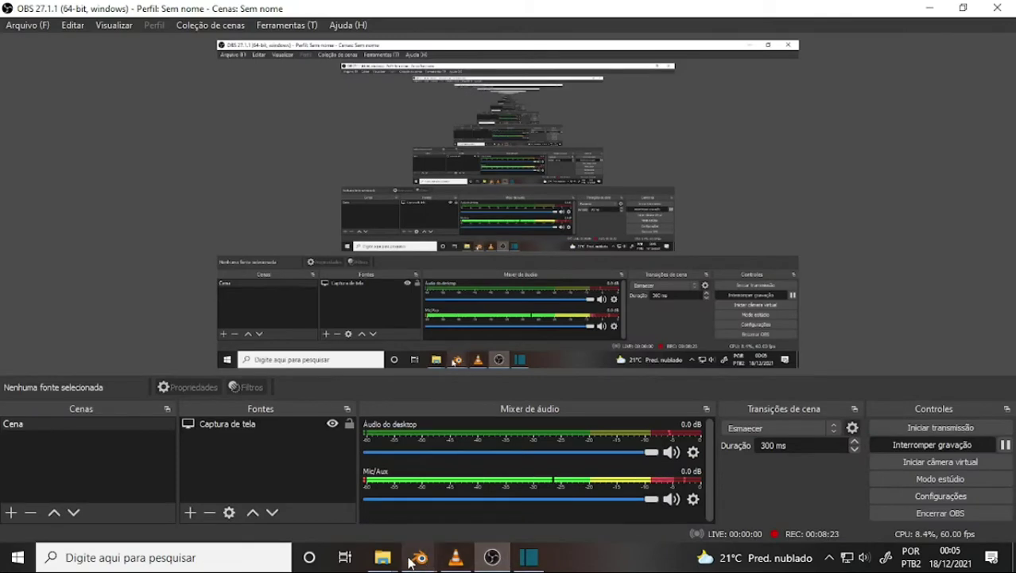
Cycle past VLC and Shotcut back to the Blender Render window, showing 4 of 240 tiles
left_click(456, 557)
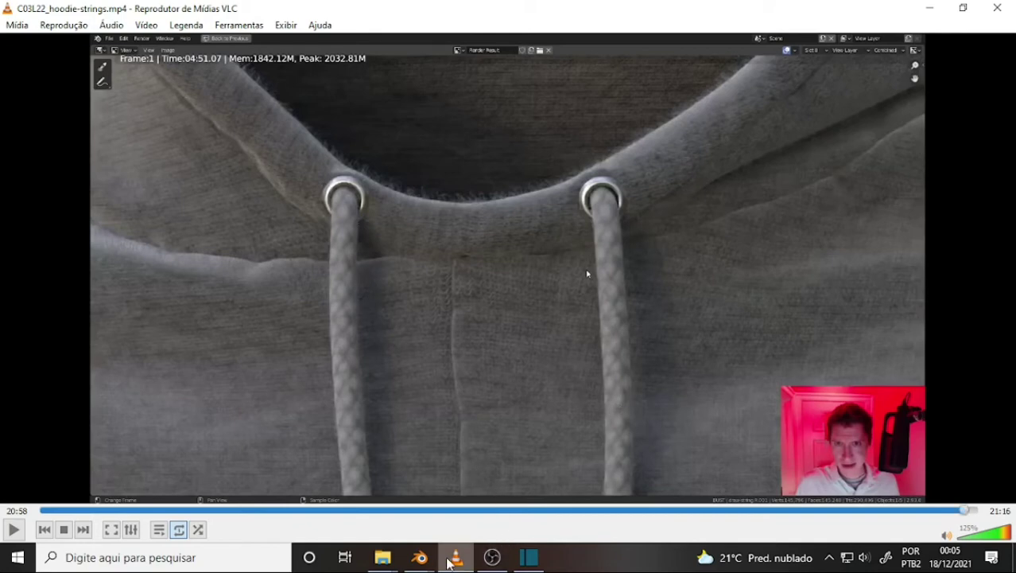
left_click(528, 555)
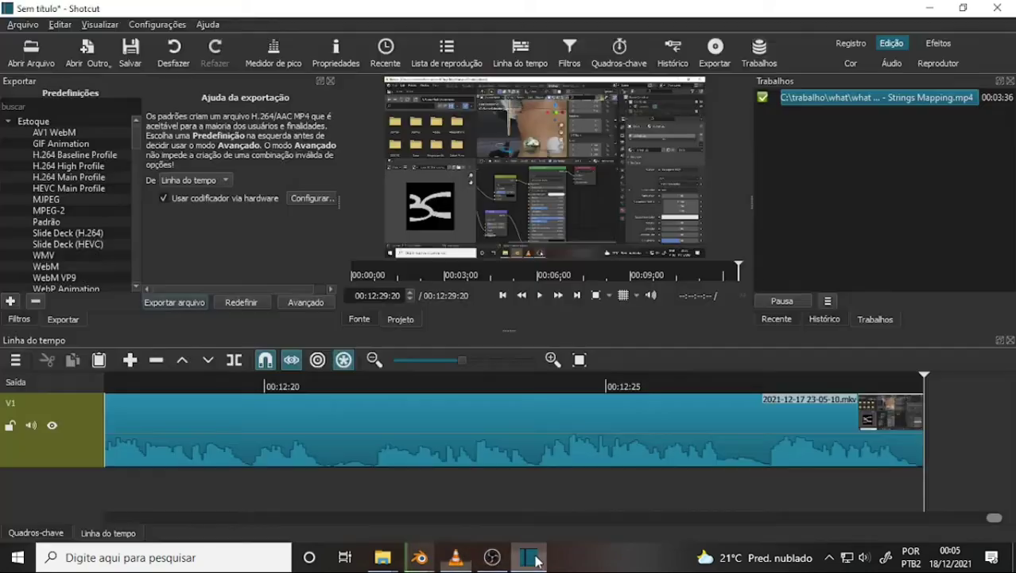
mouse_move(420, 558)
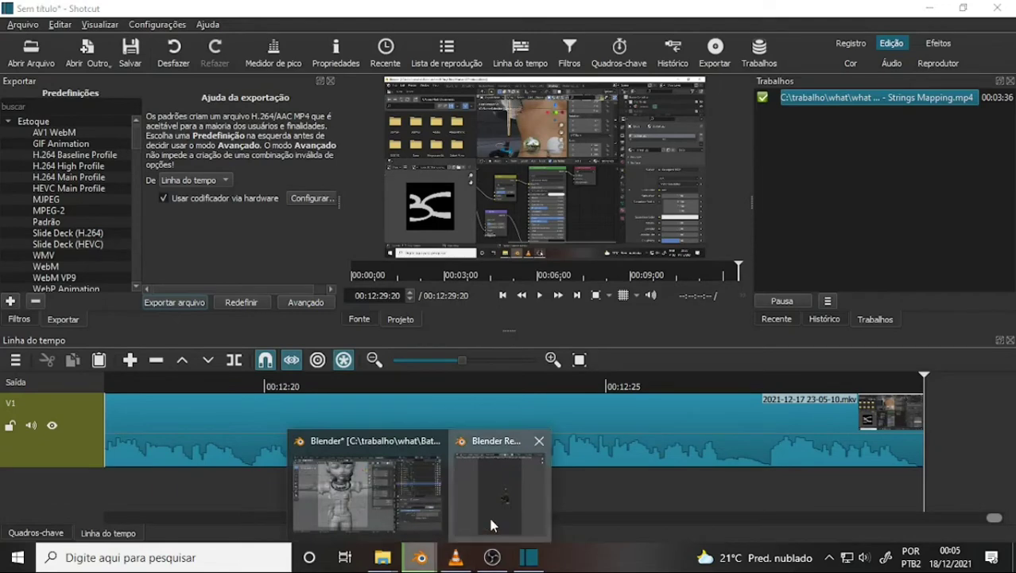
left_click(489, 514)
scroll(395, 269, "up", 2)
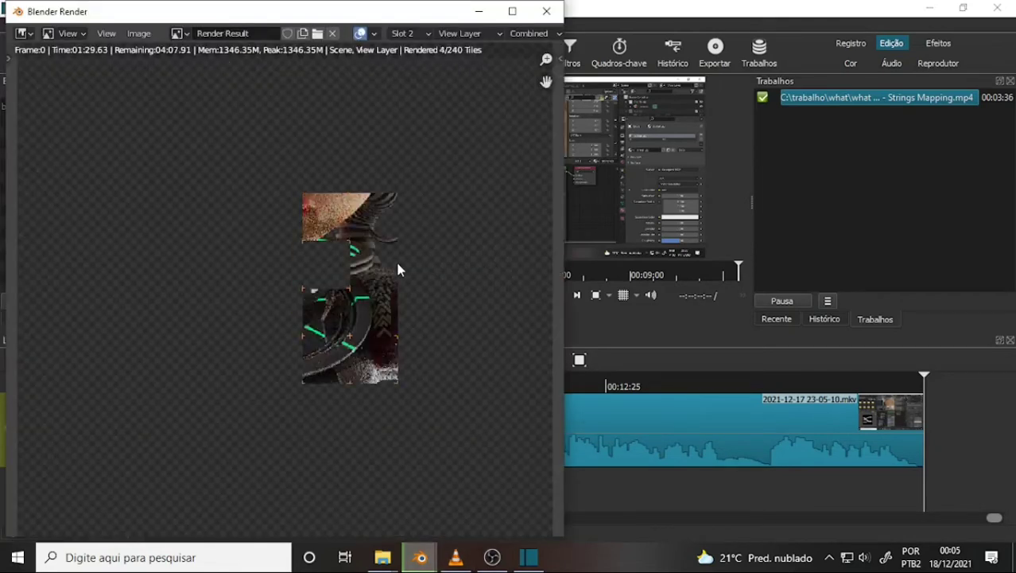
Return via OBS to the Blender render window and wait for all 240 tiles to finish
scroll(397, 269, "down", 1)
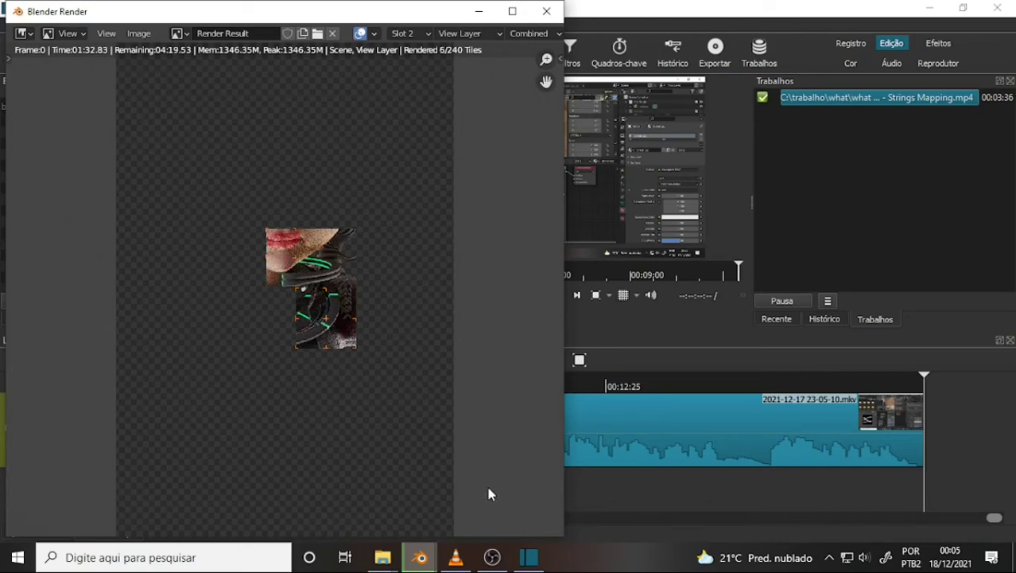
mouse_move(492, 556)
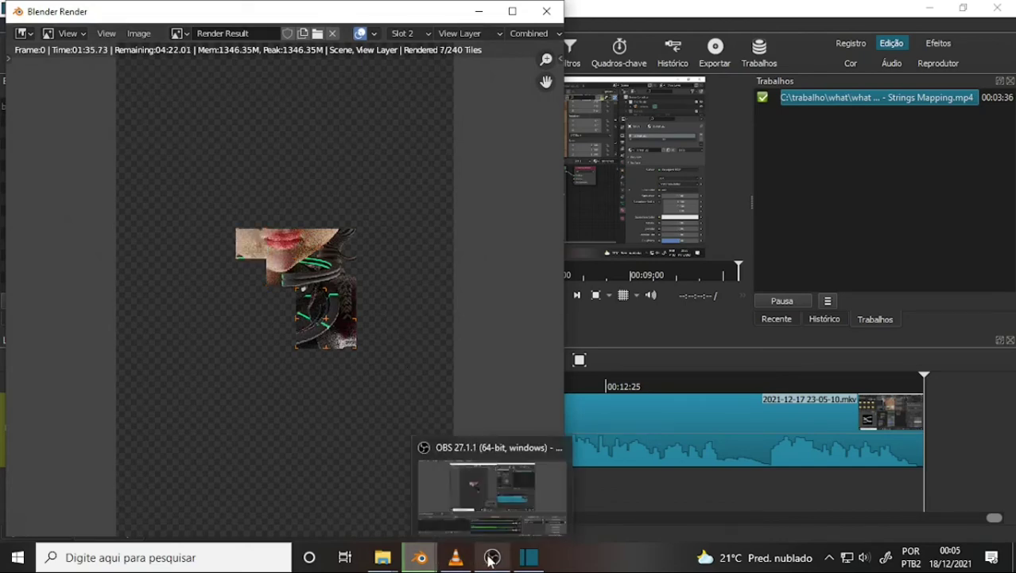
left_click(490, 491)
mouse_move(421, 557)
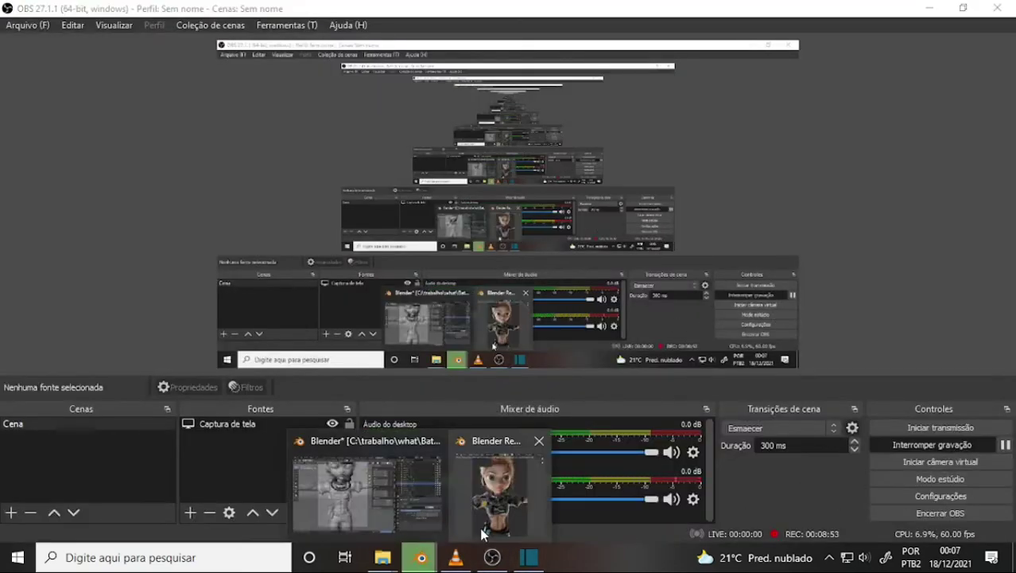
left_click(375, 521)
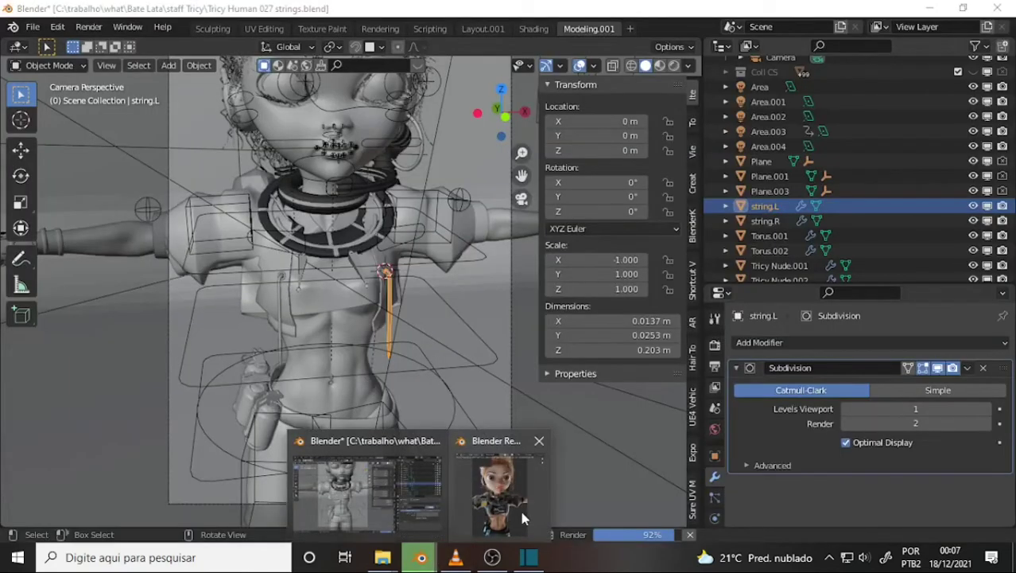
left_click(519, 507)
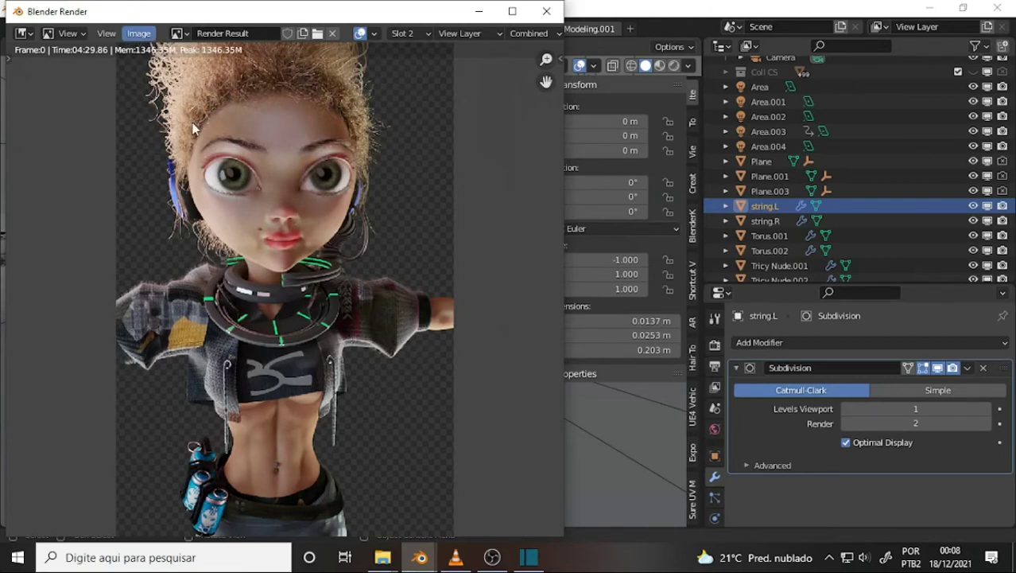
Save the finished render as Tricy Human 028.png in the staff Tricy folder
left_click(138, 34)
left_click(183, 142)
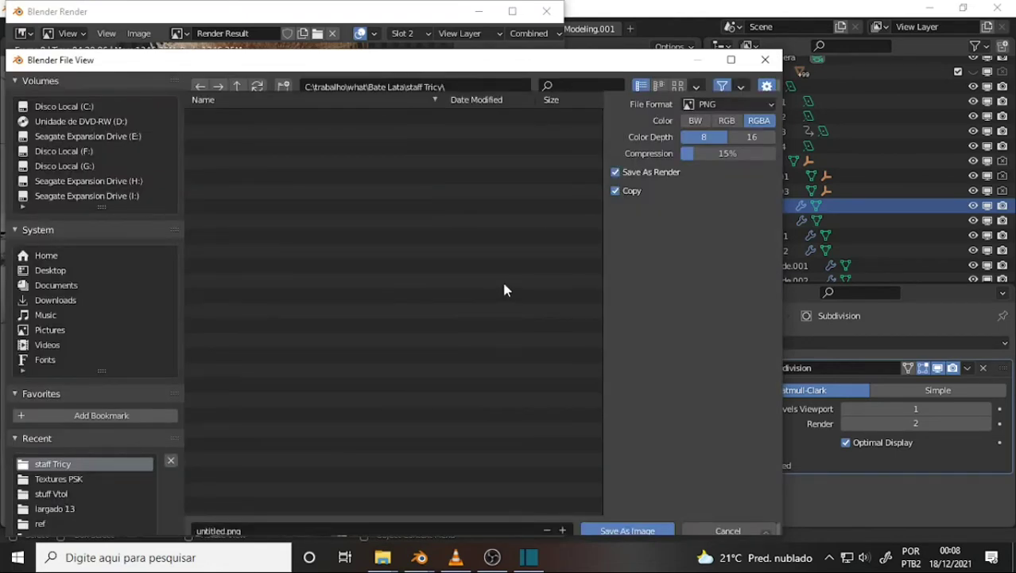
scroll(512, 291, "down", 4)
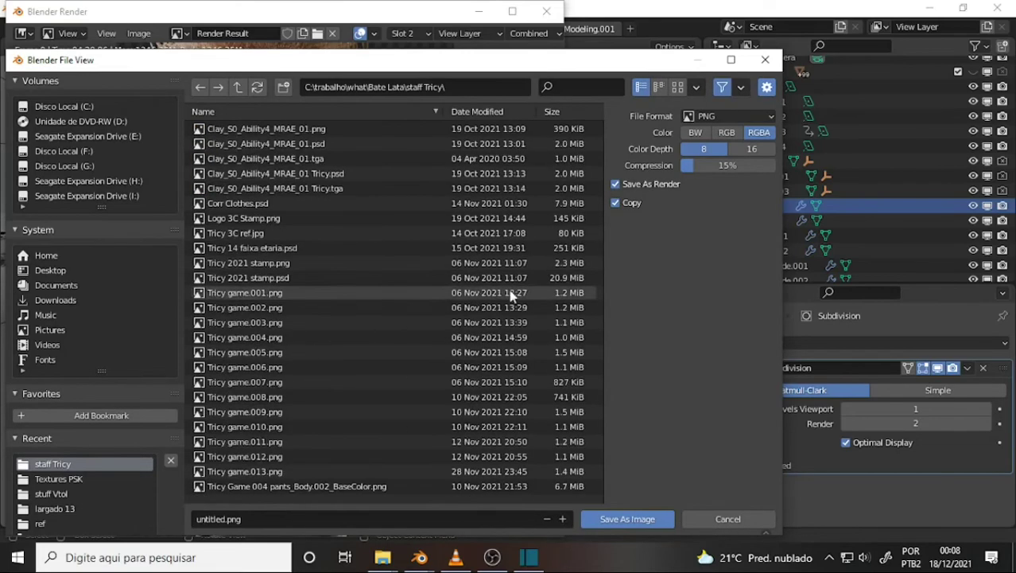
scroll(512, 291, "down", 4)
scroll(512, 294, "down", 4)
scroll(513, 294, "down", 4)
scroll(513, 294, "down", 4)
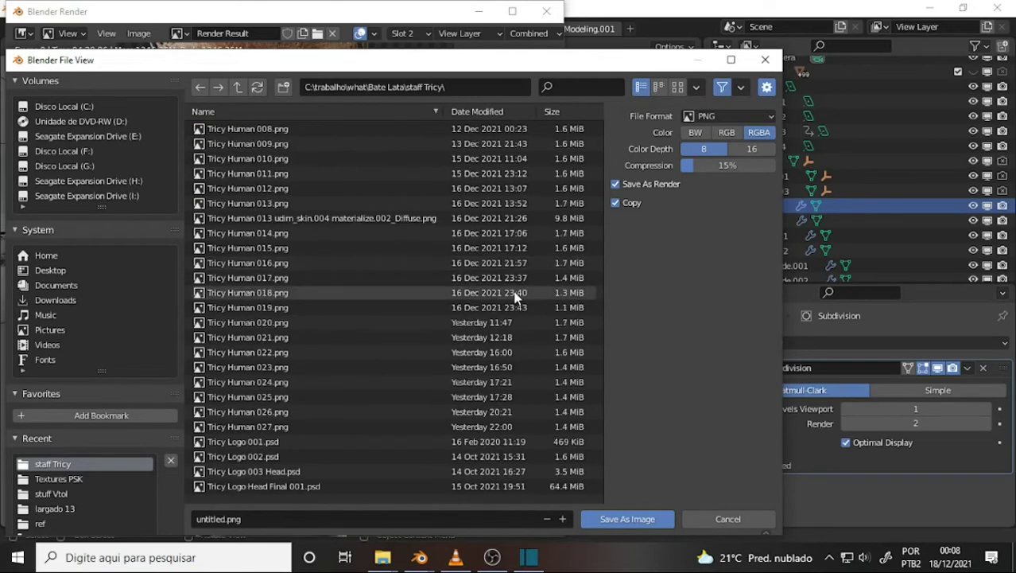
scroll(515, 295, "down", 3)
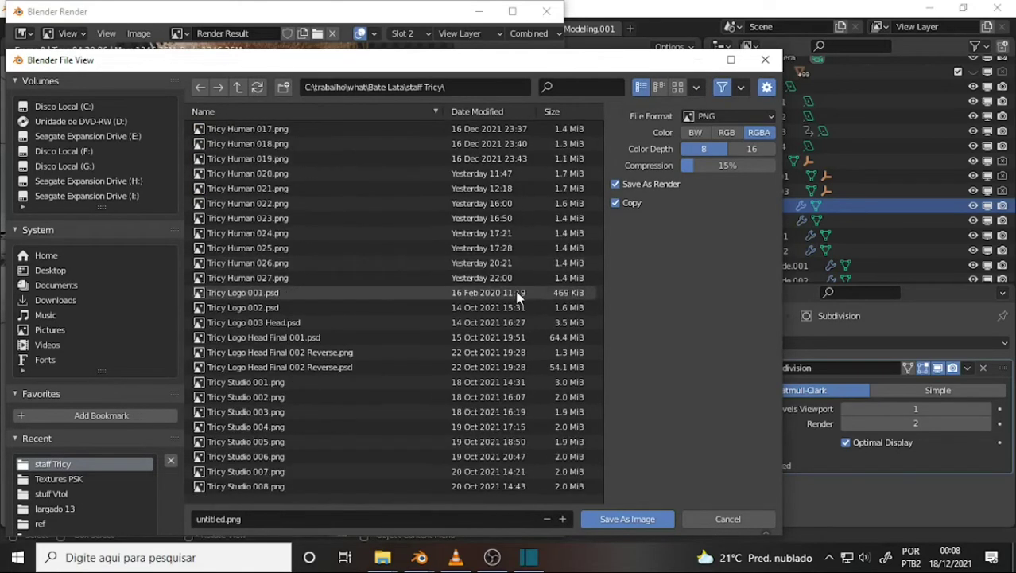
left_click(274, 278)
left_click(563, 519)
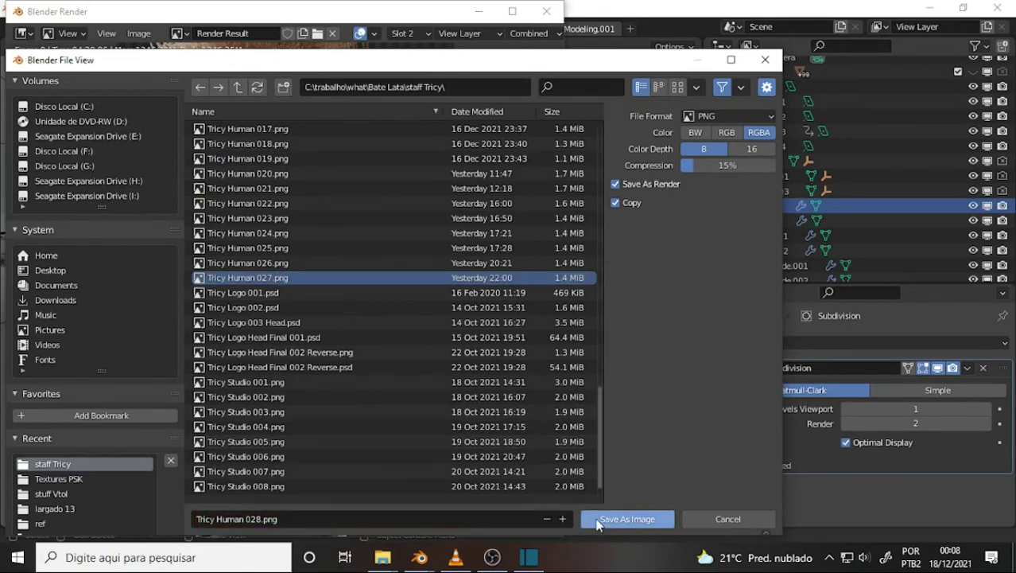
left_click(609, 518)
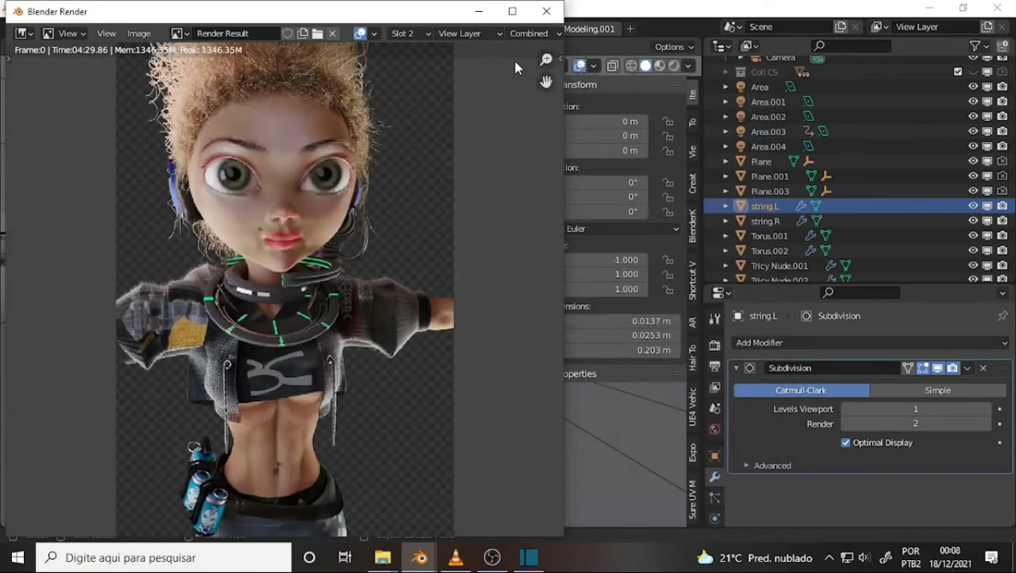
Close the render window and save the project as Tricy Human 027 strings.blend
scroll(421, 149, "down", 3)
scroll(422, 151, "up", 2)
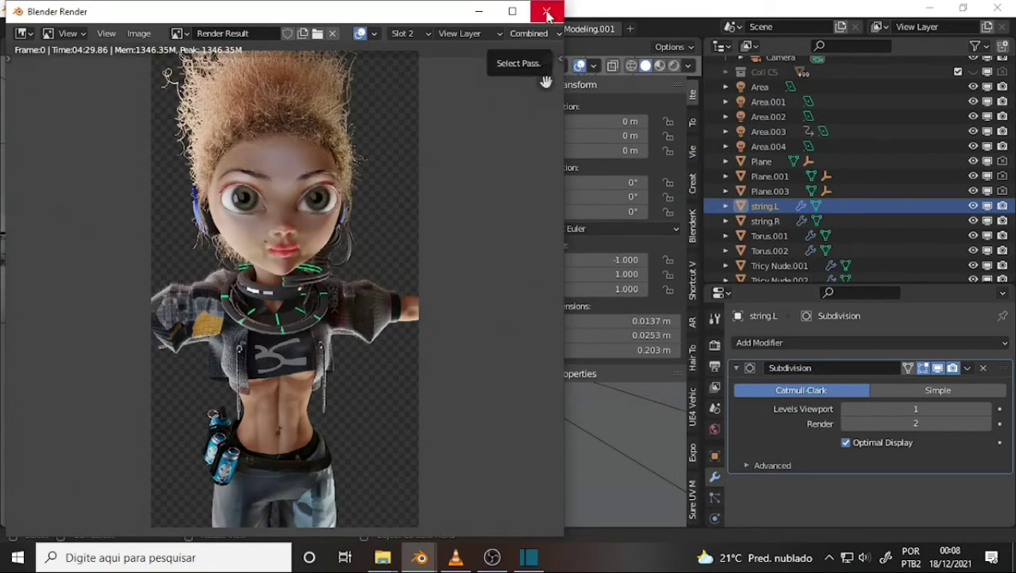
left_click(479, 11)
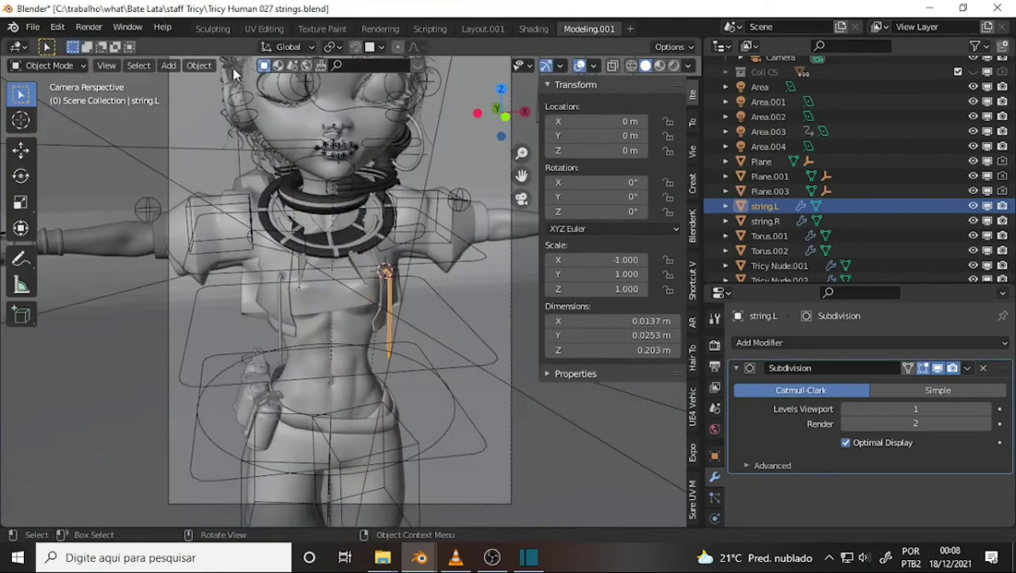
left_click(32, 26)
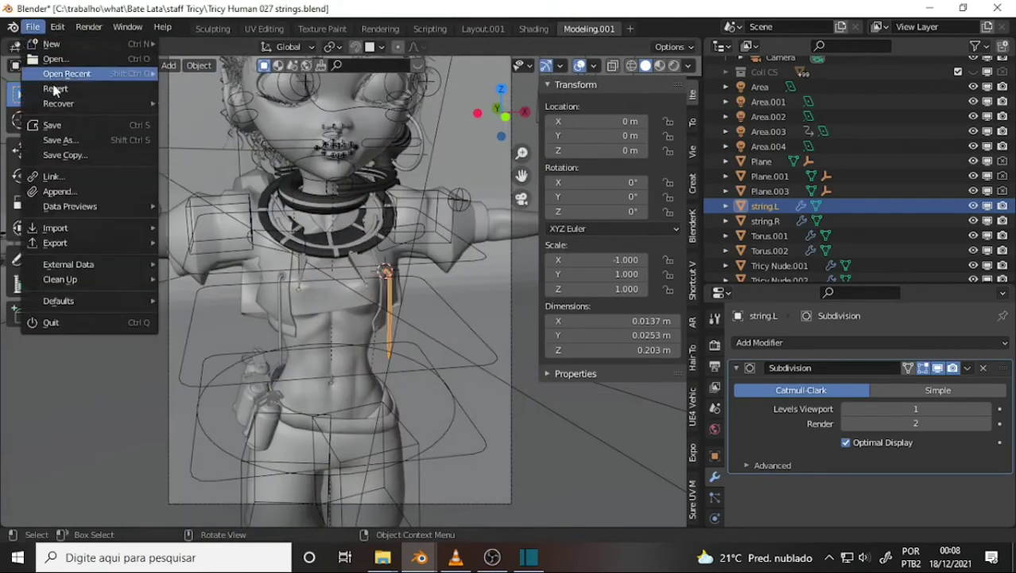
left_click(86, 142)
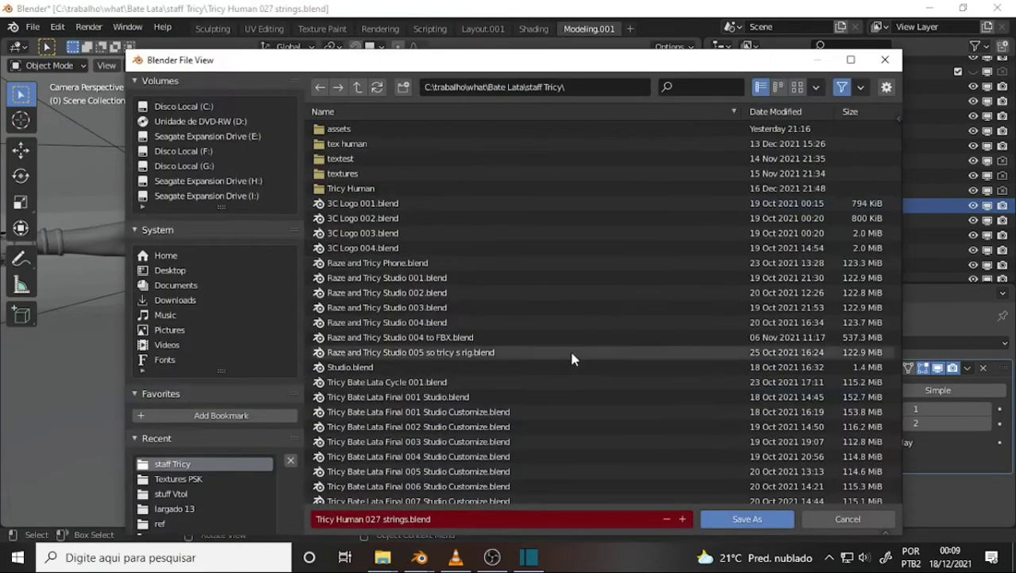
left_click(752, 518)
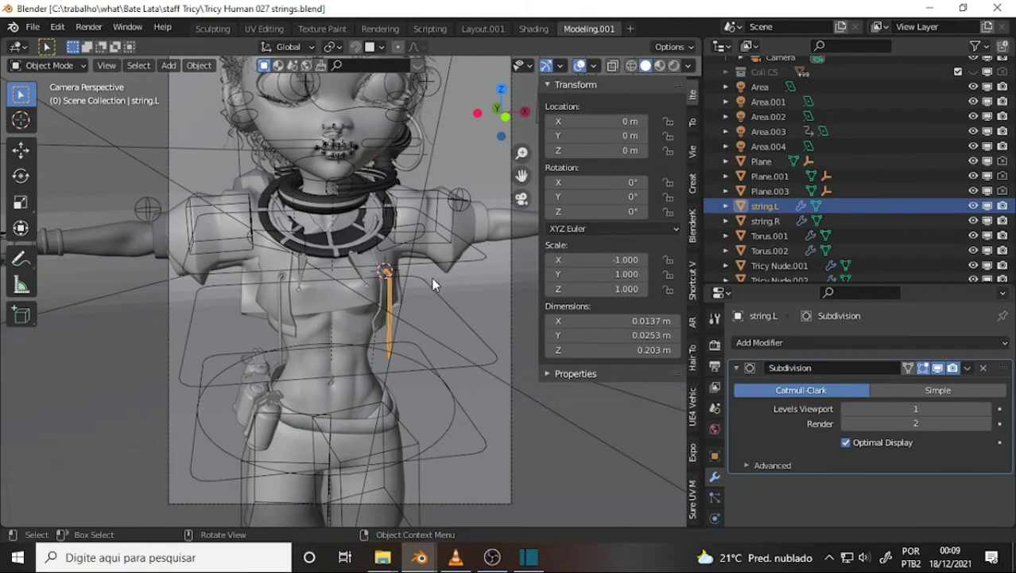
scroll(432, 279, "down", 3)
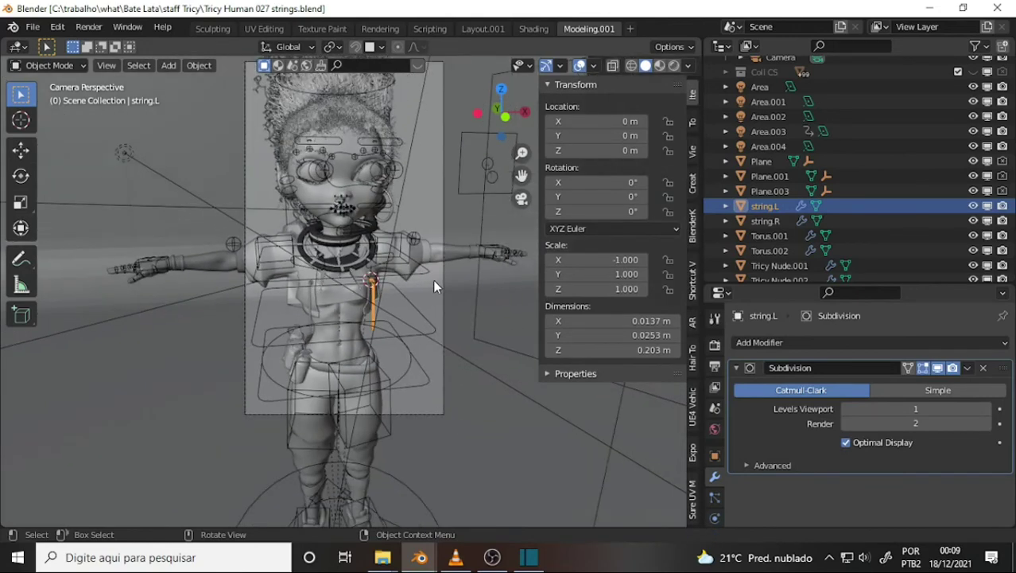
scroll(433, 280, "up", 3)
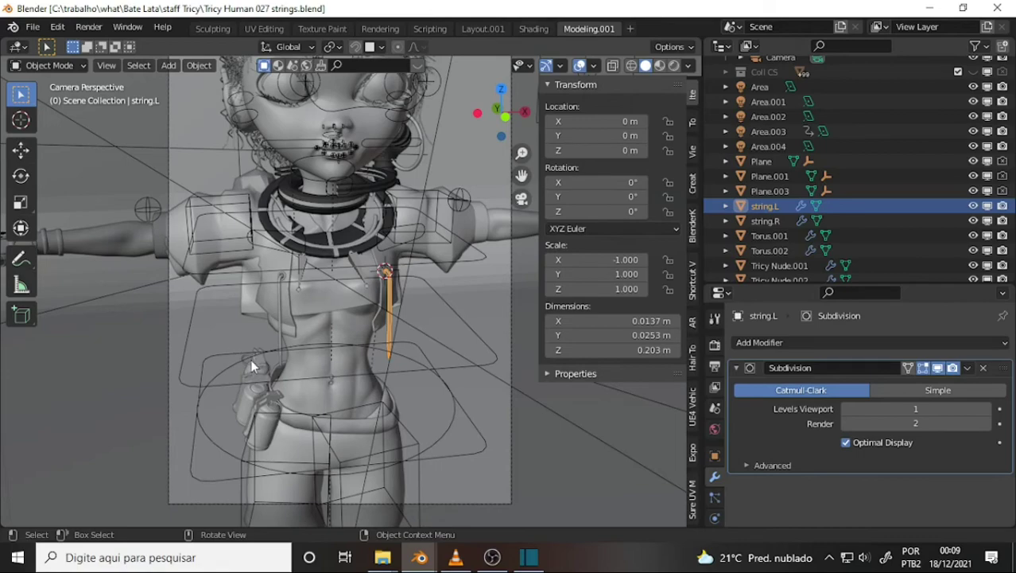
scroll(439, 246, "up", 2)
scroll(435, 207, "down", 2)
scroll(435, 207, "down", 1)
scroll(435, 208, "up", 2)
mouse_move(435, 208)
middle_mouse_down()
mouse_move(287, 199)
mouse_move(446, 148)
middle_mouse_up()
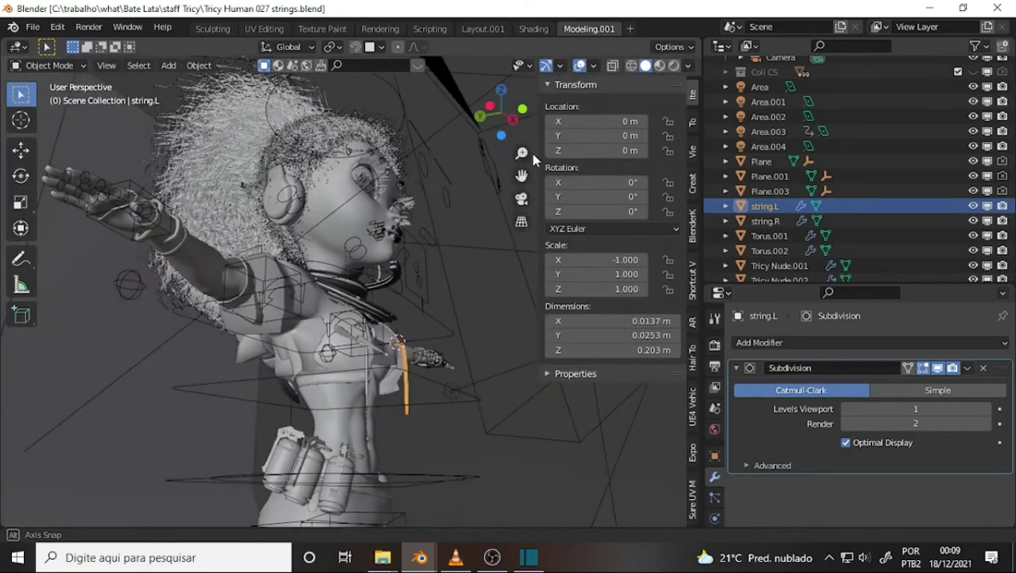
middle_click_drag(532, 154, 461, 212)
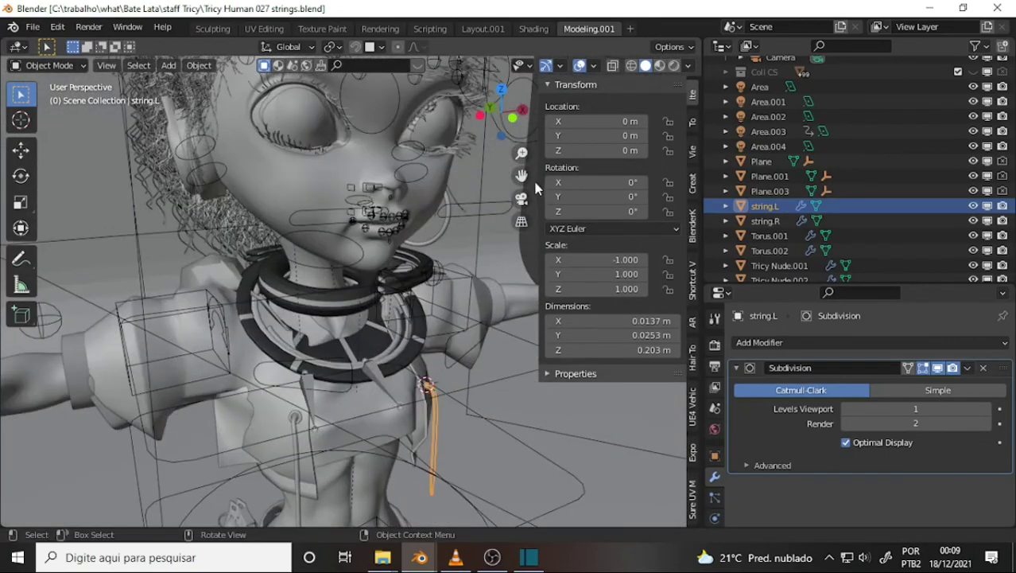
scroll(460, 217, "down", 3, "shift")
scroll(459, 219, "down", 3, "shift")
mouse_move(460, 222)
middle_mouse_down()
mouse_move(429, 209)
mouse_move(212, 202)
mouse_move(481, 202)
mouse_move(389, 196)
middle_mouse_up()
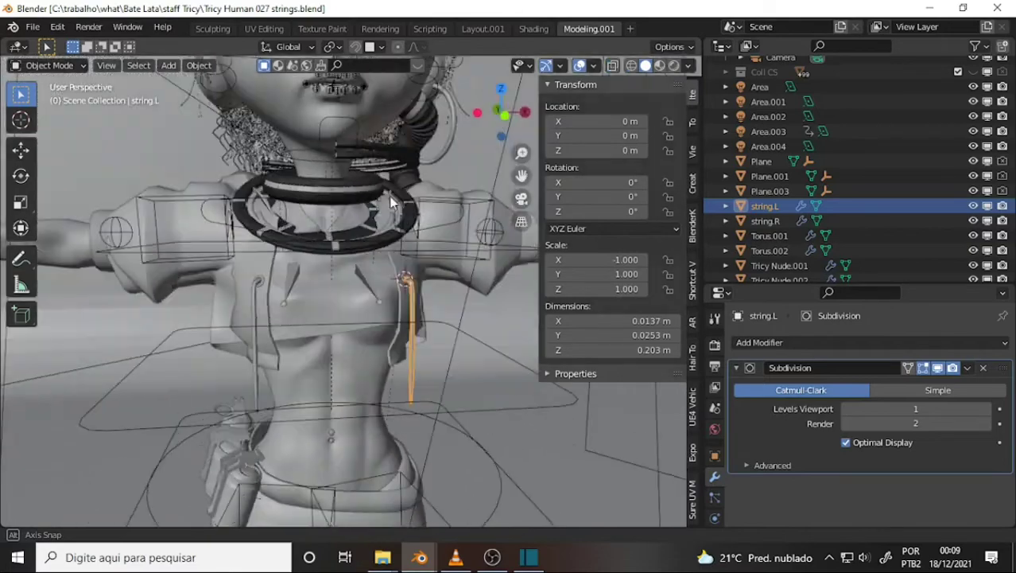
scroll(410, 208, "up", 2, "shift")
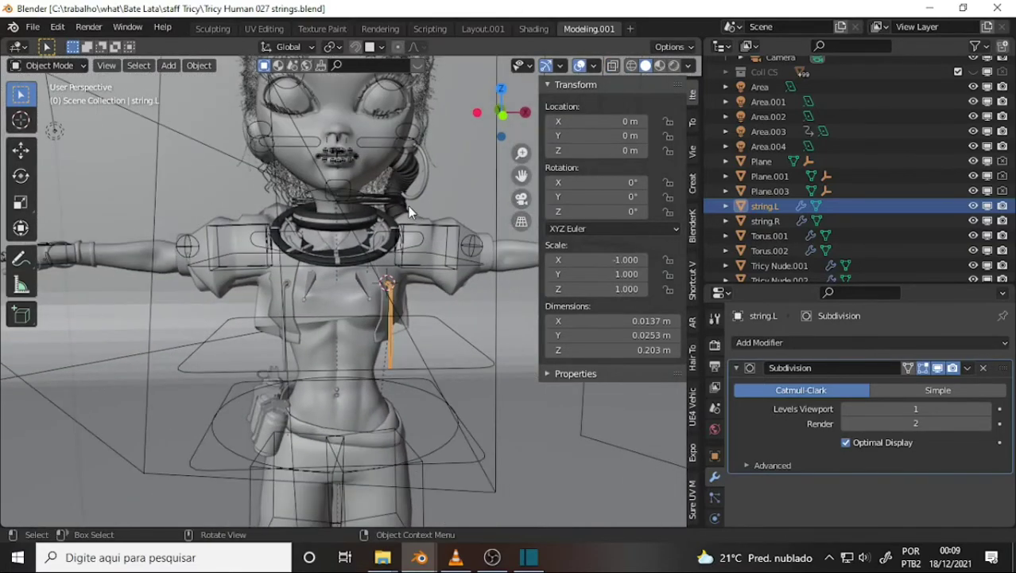
scroll(413, 195, "up", 1)
scroll(425, 177, "up", 1)
scroll(413, 184, "up", 1)
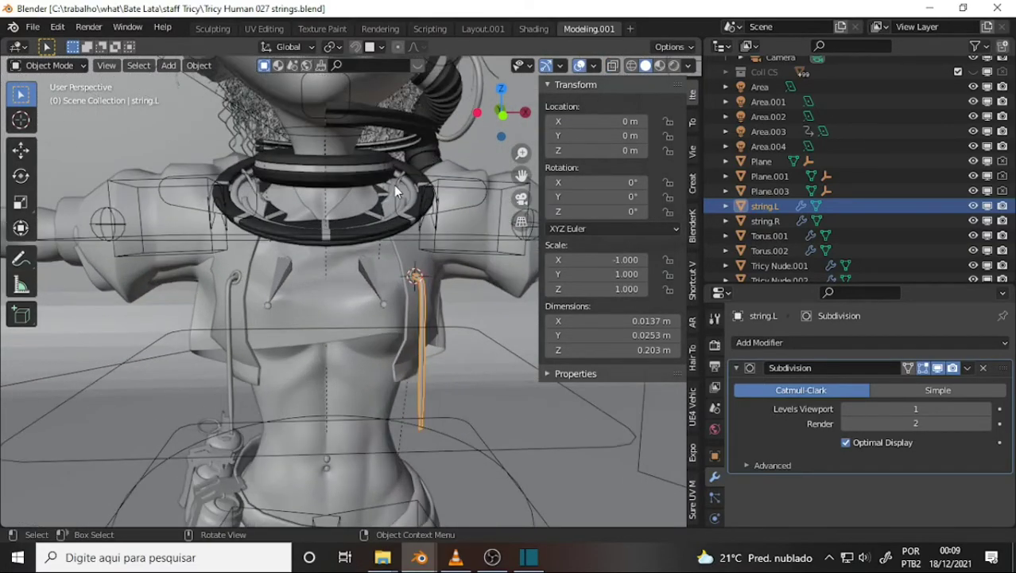
mouse_move(392, 223)
middle_mouse_down()
mouse_move(404, 261)
mouse_move(438, 265)
mouse_move(422, 272)
mouse_move(421, 257)
mouse_move(415, 268)
mouse_move(359, 249)
mouse_move(395, 237)
mouse_move(370, 234)
mouse_move(389, 231)
mouse_move(378, 227)
mouse_move(384, 220)
middle_mouse_up()
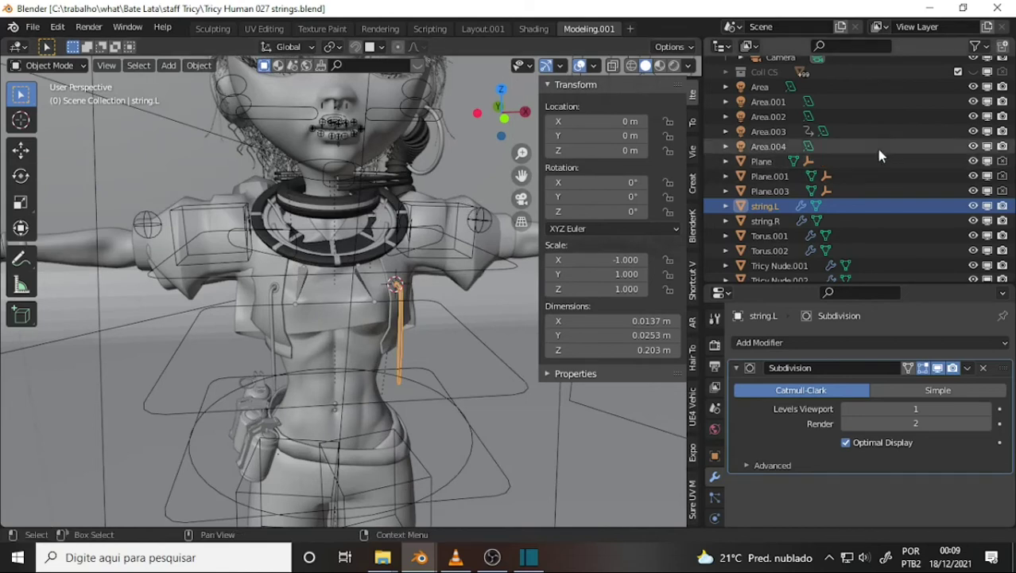
Select the large Plane.002 object
scroll(825, 205, "down", 2)
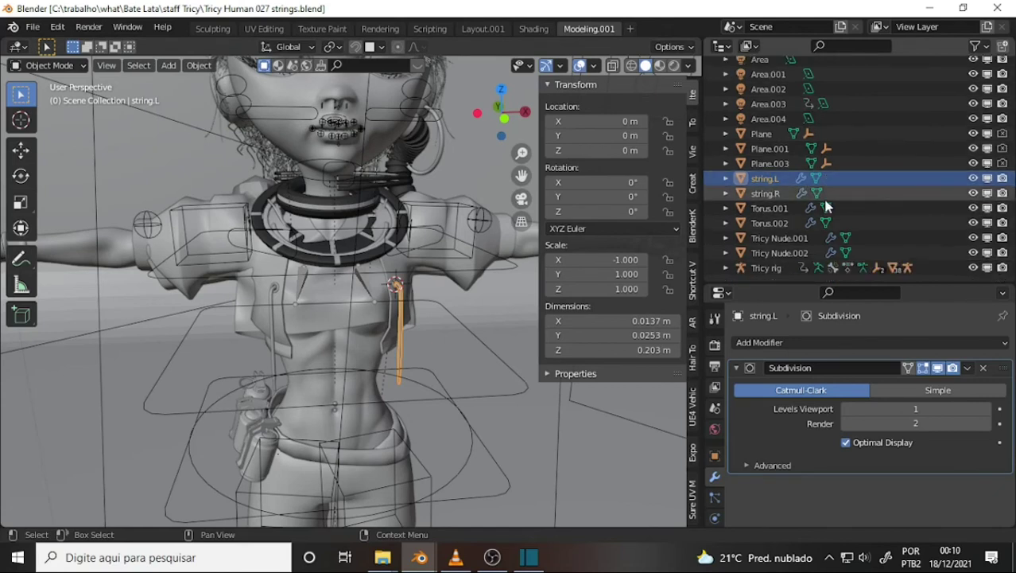
scroll(825, 206, "up", 4)
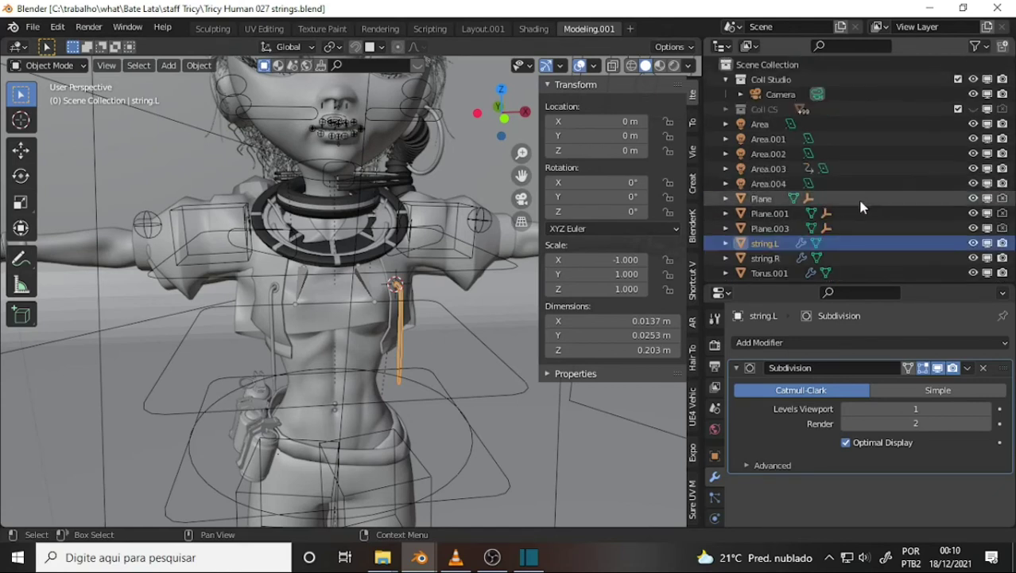
left_click(167, 146)
scroll(177, 156, "down", 1)
scroll(180, 155, "down", 3)
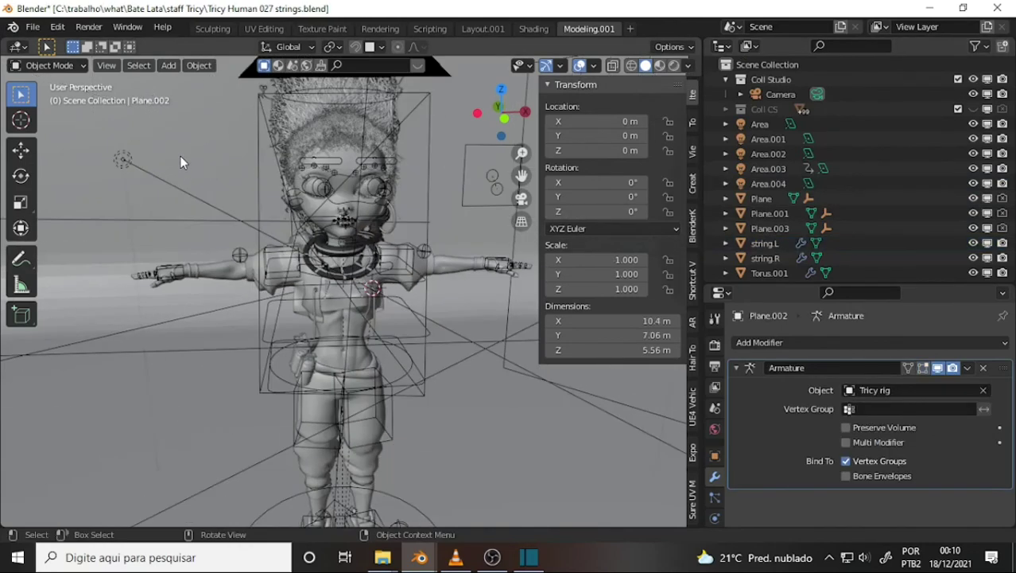
scroll(187, 162, "down", 3)
scroll(882, 201, "down", 3)
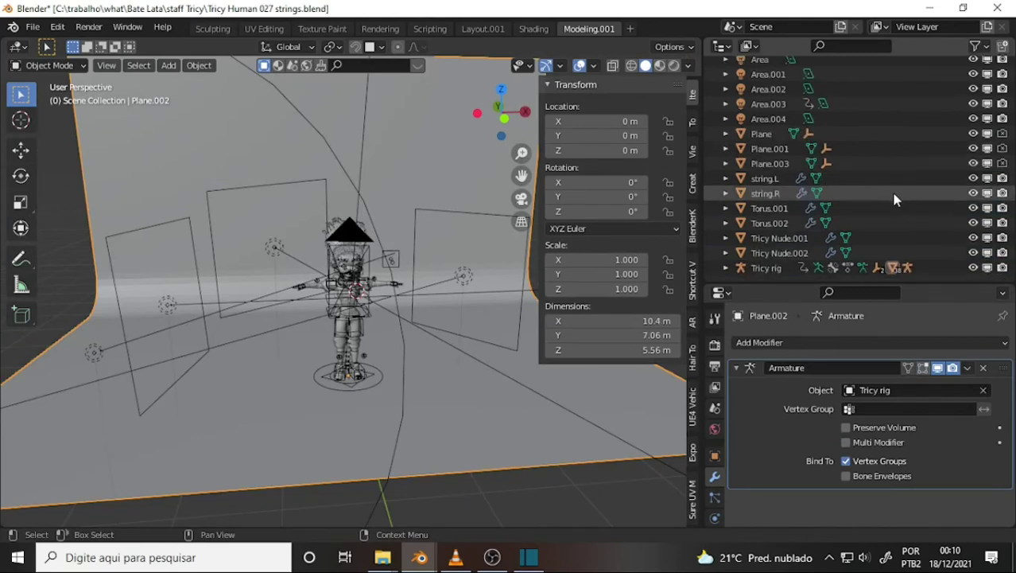
scroll(880, 203, "up", 3)
scroll(878, 199, "down", 3)
Toggle Plane.002's render visibility under Tricy rig and start a fresh image render
left_click(727, 268)
scroll(860, 171, "down", 4)
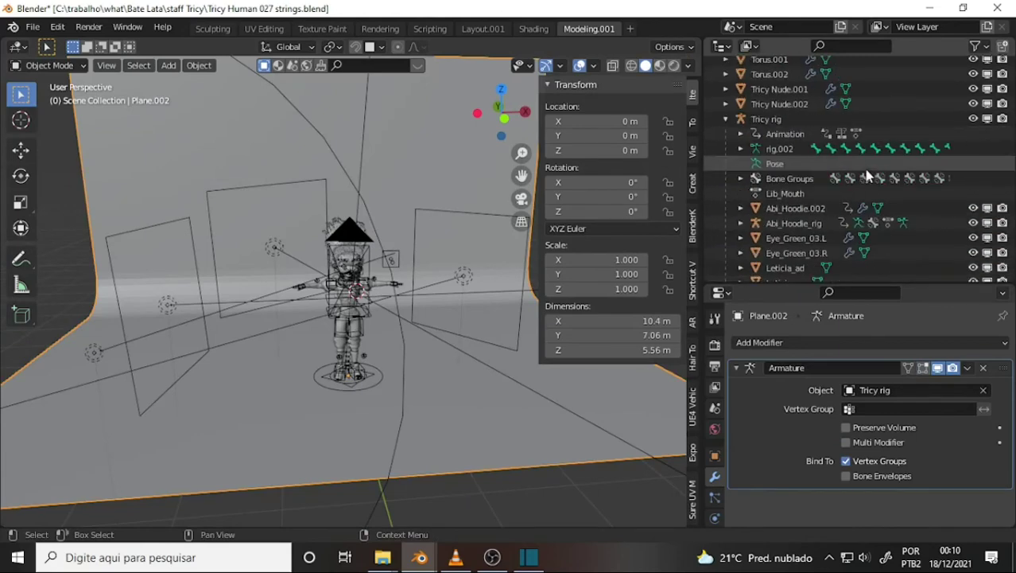
scroll(866, 155, "down", 5)
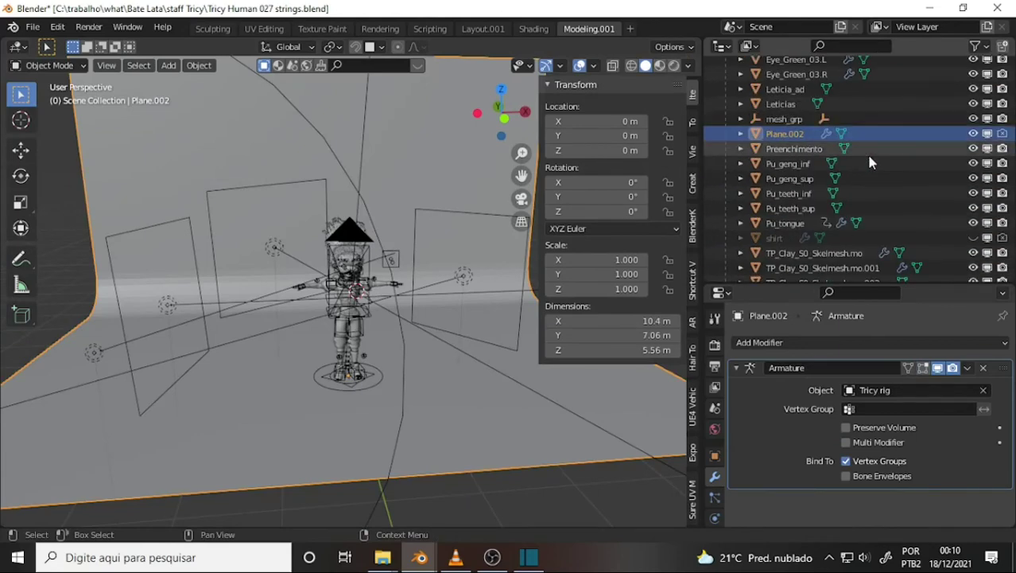
left_click(1003, 134)
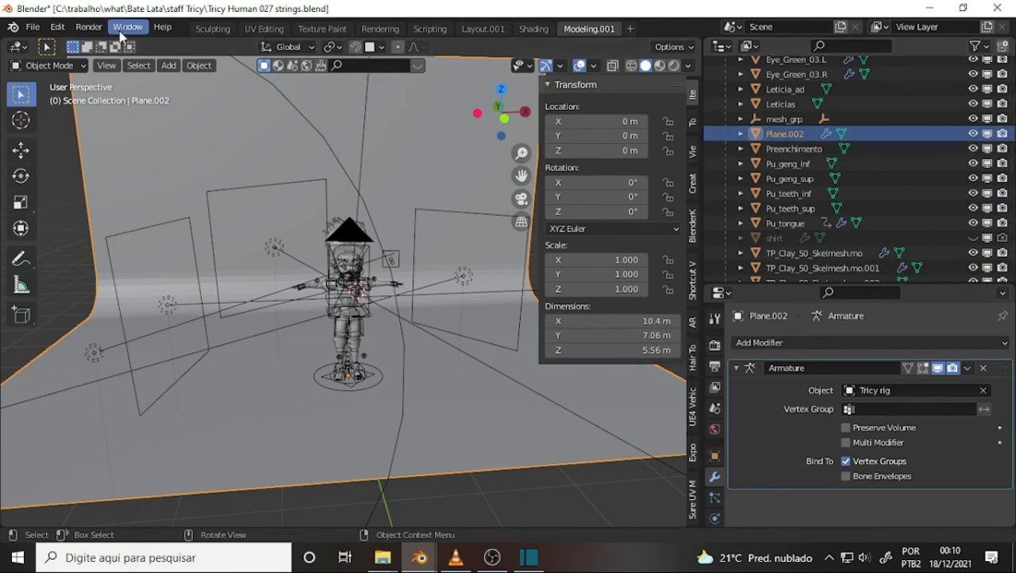
left_click(89, 27)
left_click(112, 46)
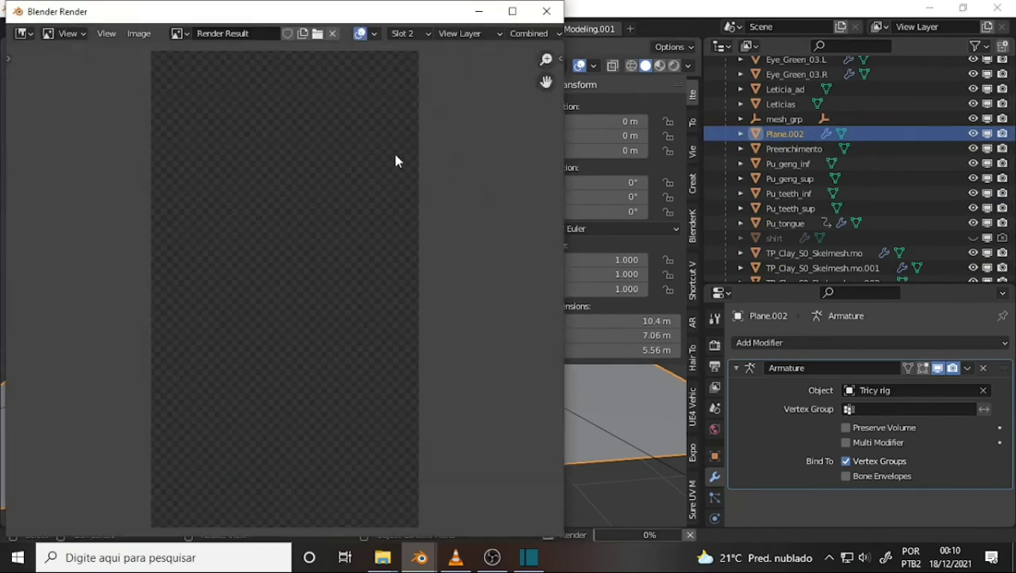